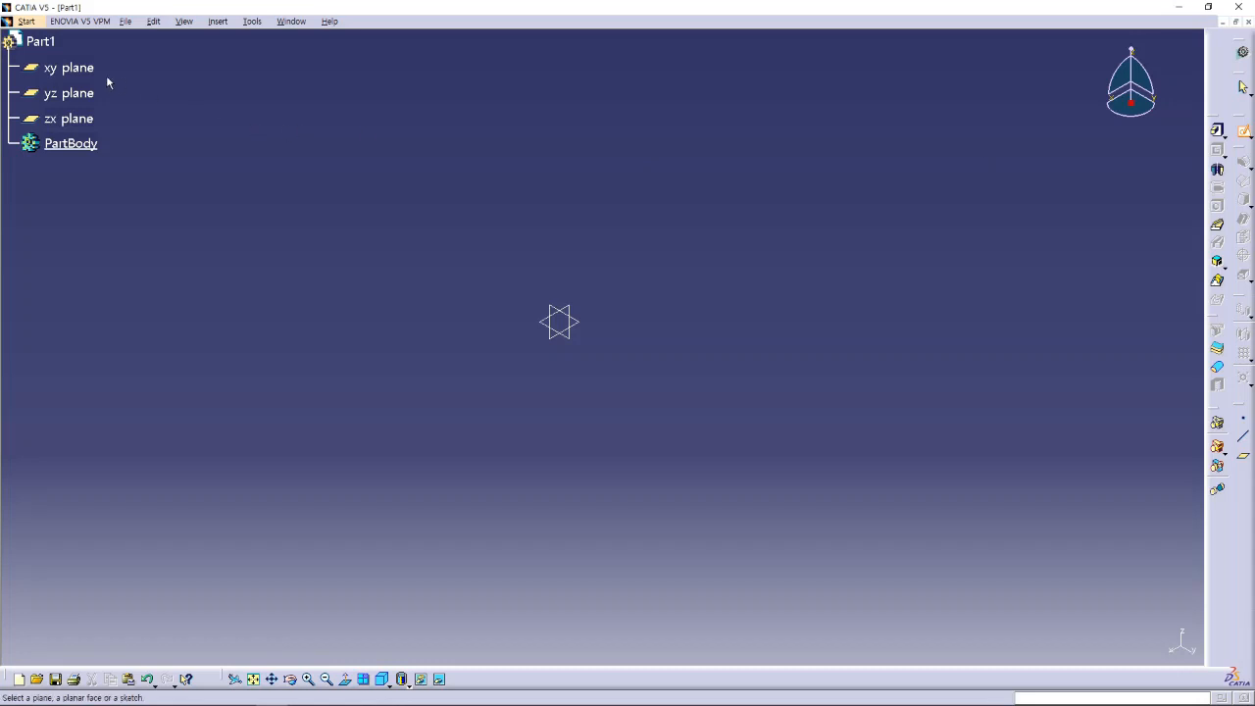
# - Sketch a rectangle about 132 mm wide and 78 mm high on the xy plane, with one corner at the origin
pyautogui.click(71, 68)
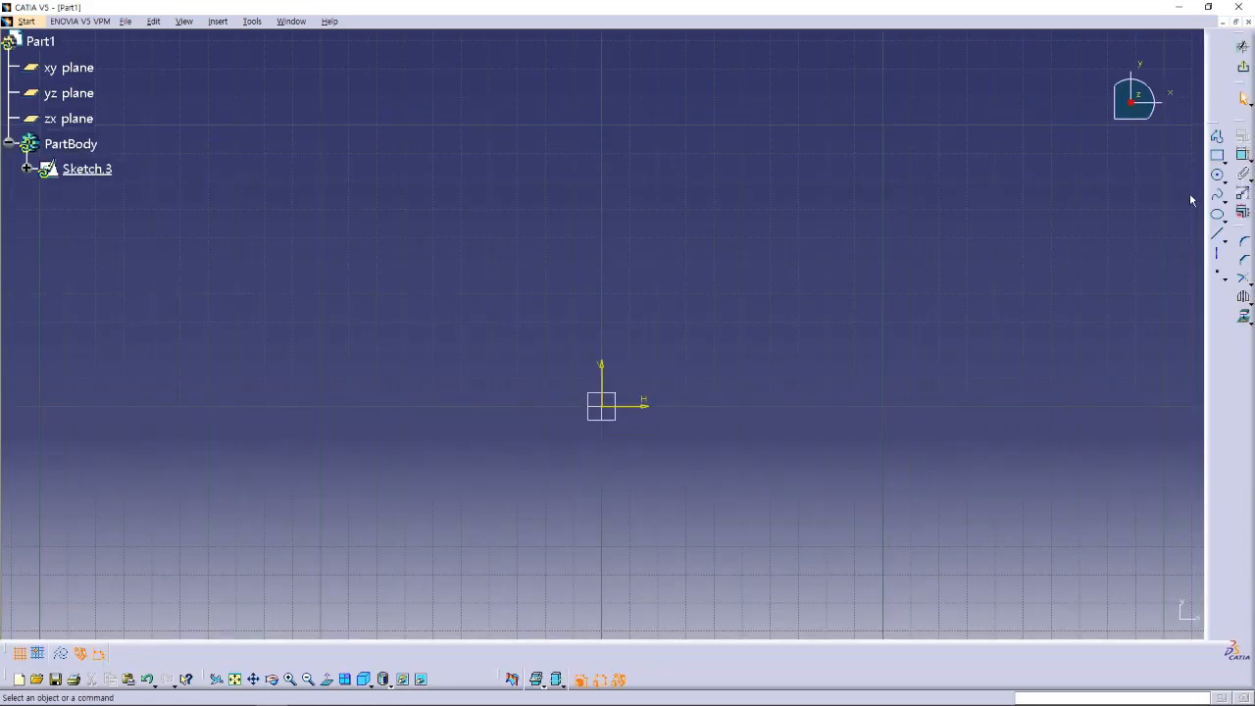
pyautogui.click(1224, 161)
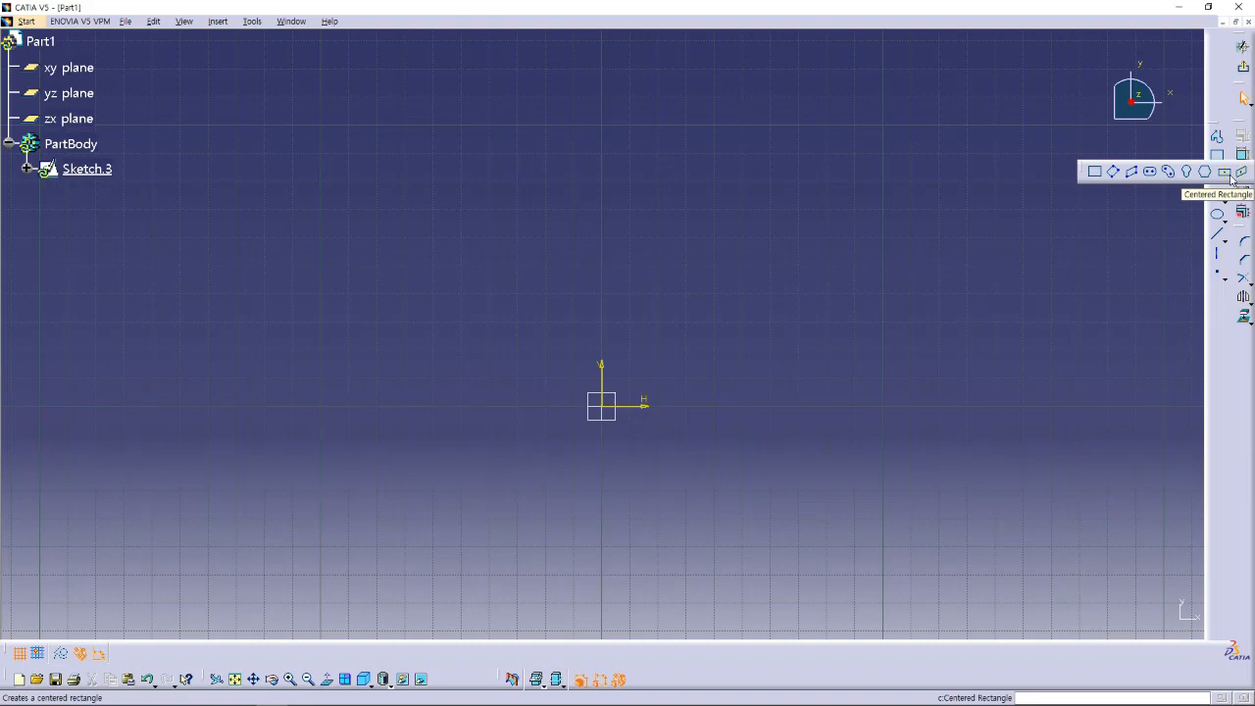
pyautogui.click(1094, 172)
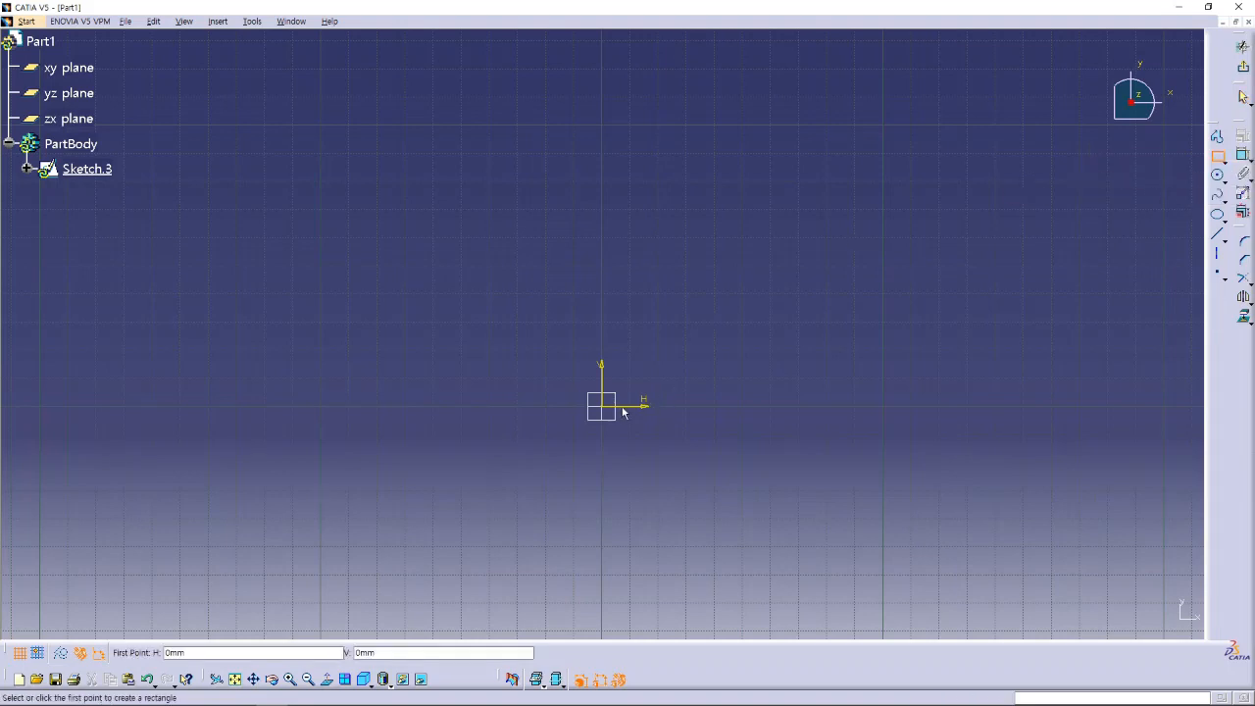
pyautogui.click(604, 406)
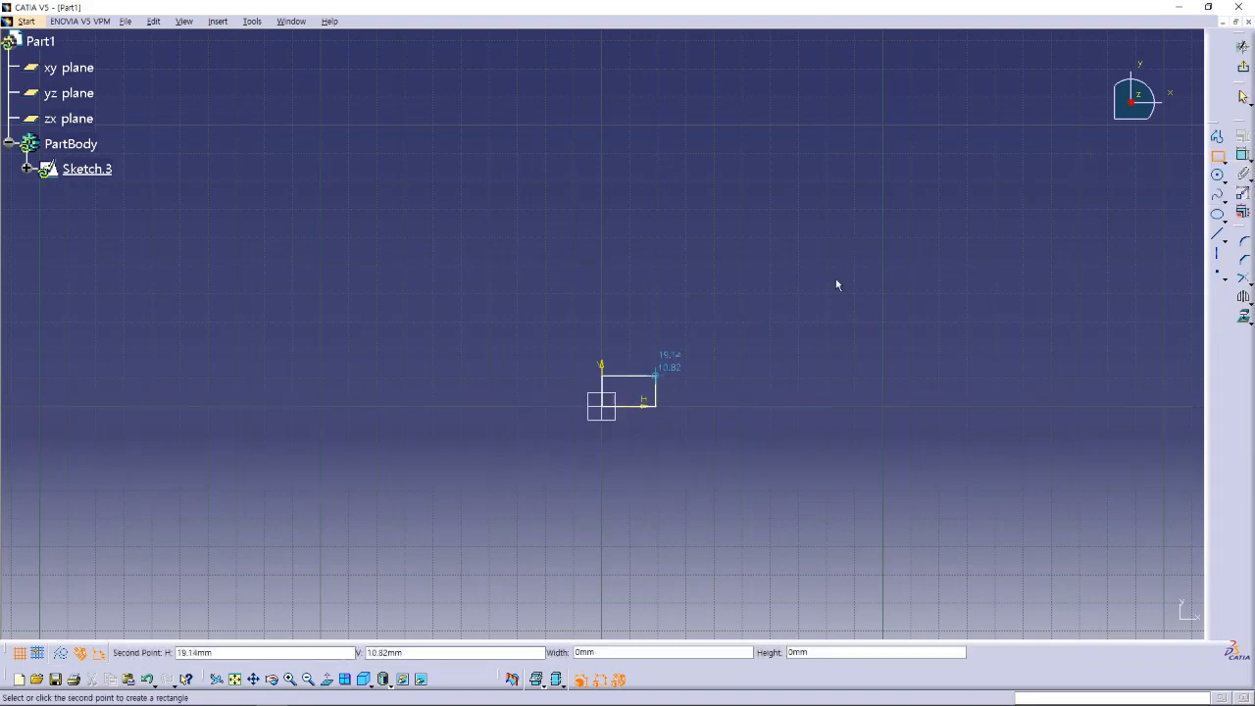
pyautogui.click(974, 187)
pyautogui.moveTo(976, 224)
pyautogui.mouseDown(button='middle')
pyautogui.moveTo(715, 350)
pyautogui.moveTo(726, 334)
pyautogui.moveTo(1014, 337)
pyautogui.mouseUp(button='middle')
# - Dimension the rectangle's lower edge and its right vertical edge
pyautogui.click(1242, 154)
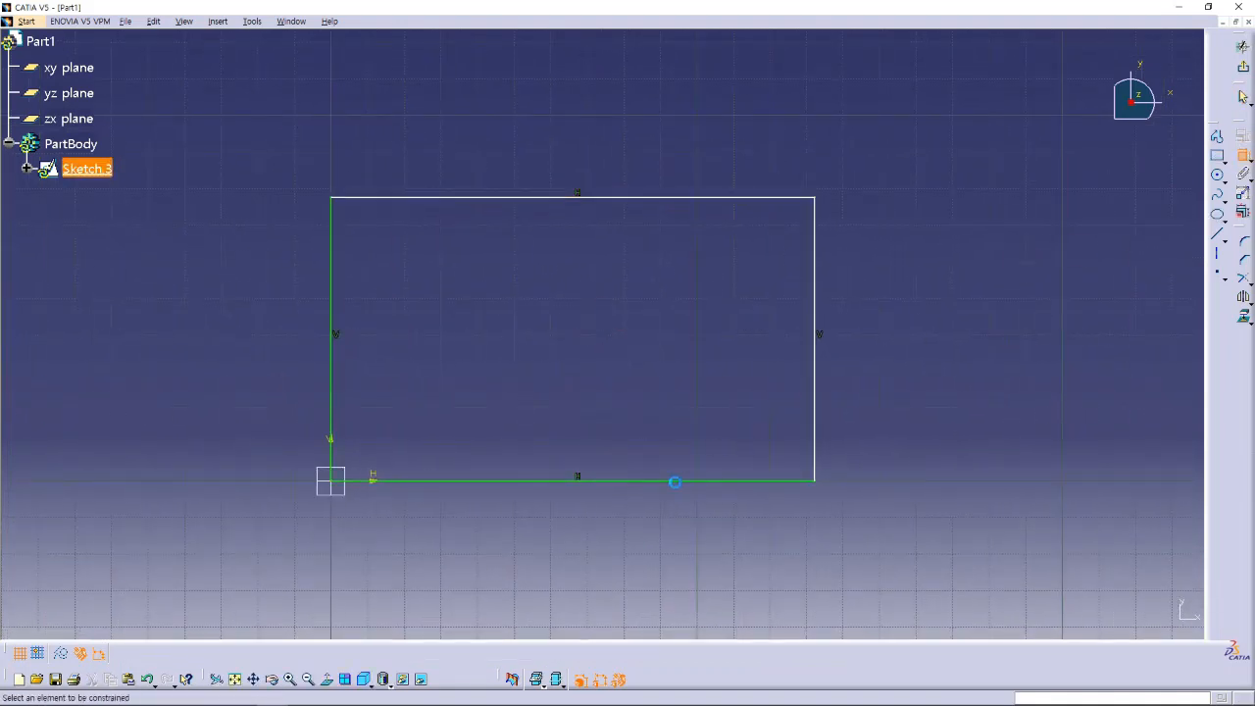
pyautogui.click(673, 481)
pyautogui.click(665, 508)
pyautogui.click(821, 372)
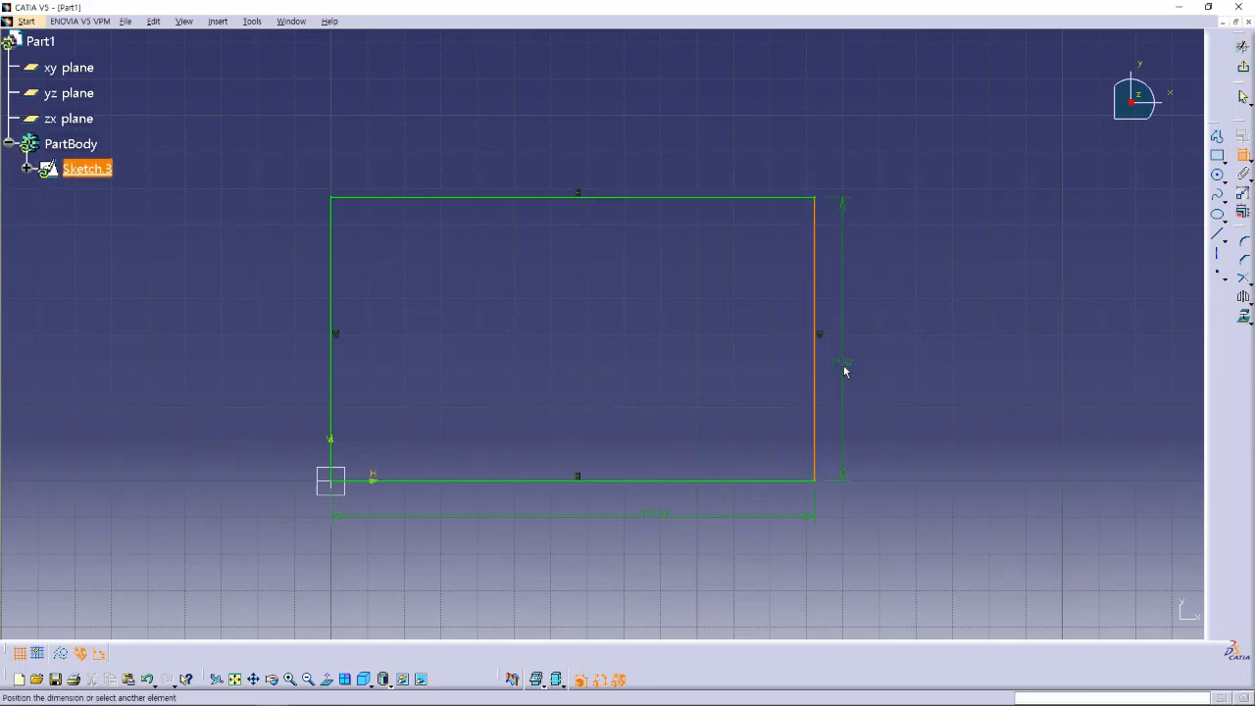
pyautogui.click(844, 367)
# - Set the rectangle's width to 100 mm and its height to 50 mm
pyautogui.doubleClick(657, 512)
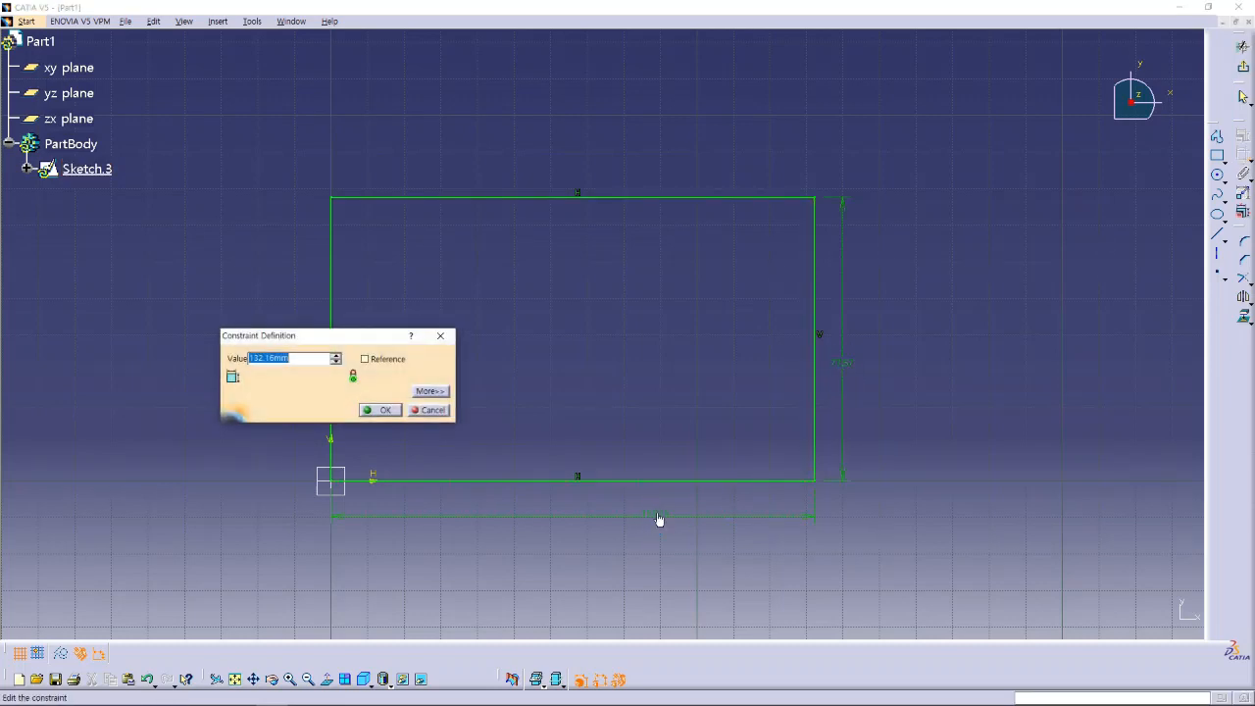
pyautogui.press('Return')
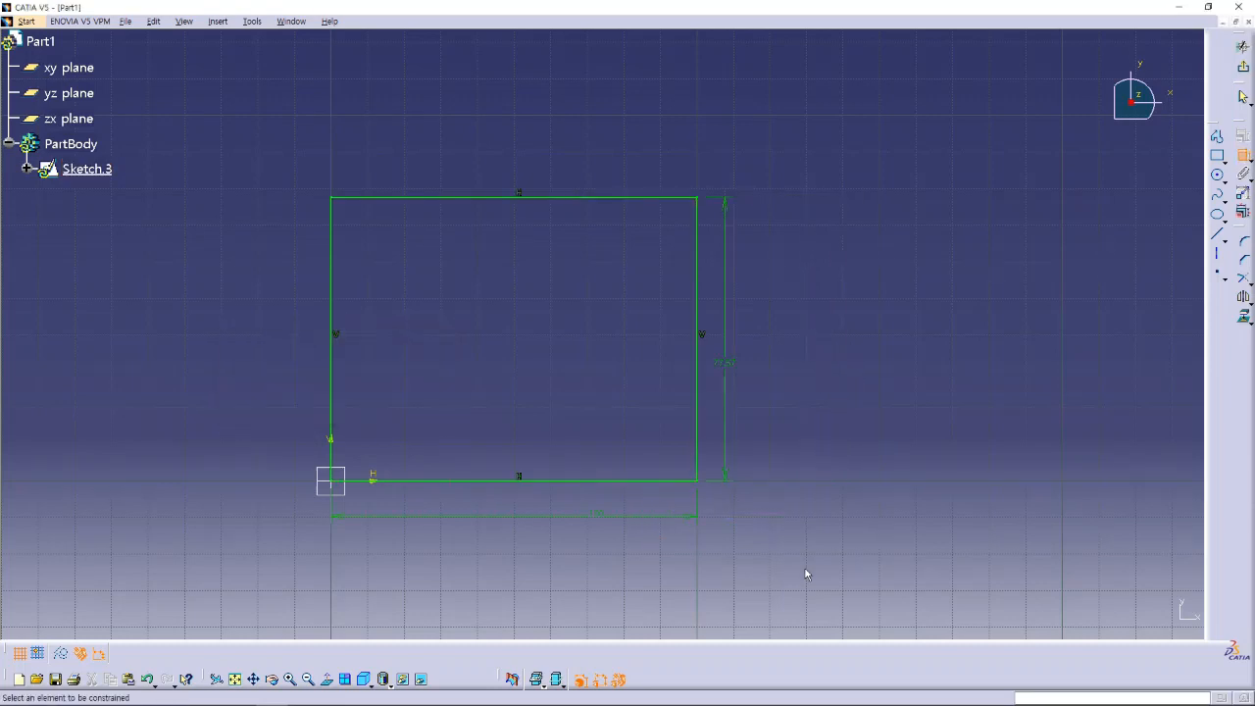
pyautogui.doubleClick(731, 368)
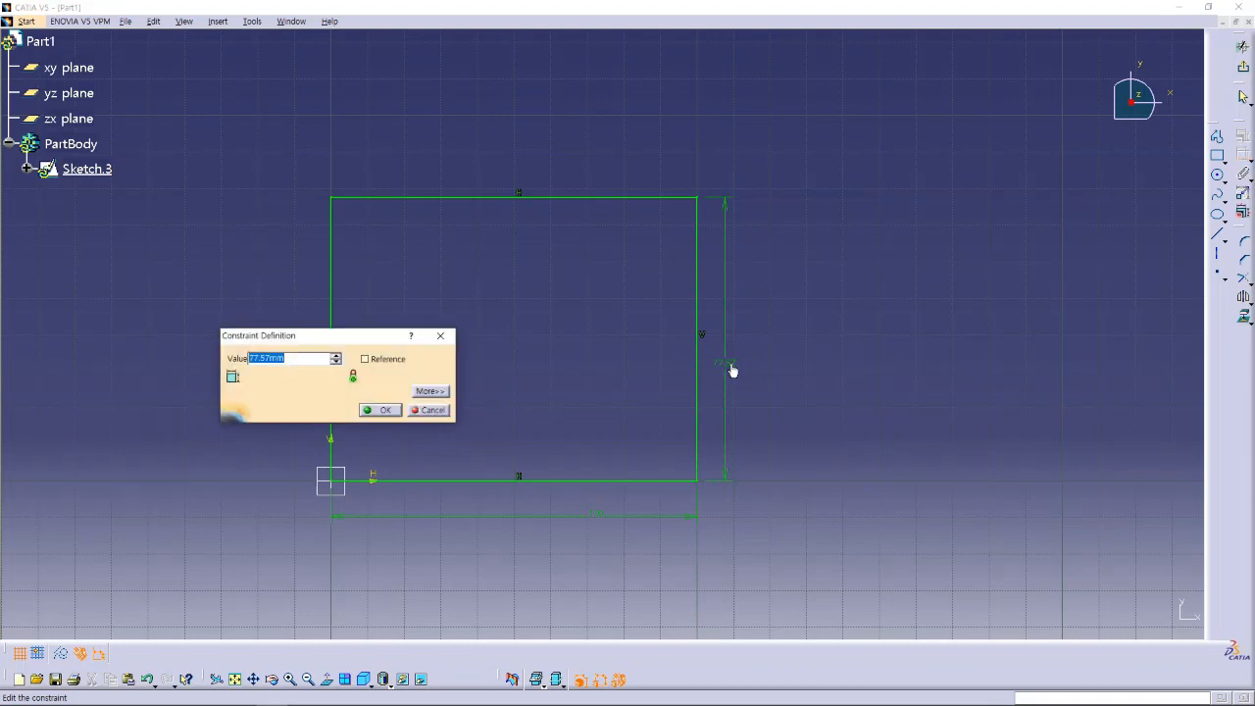
pyautogui.write('50')
pyautogui.press('Return')
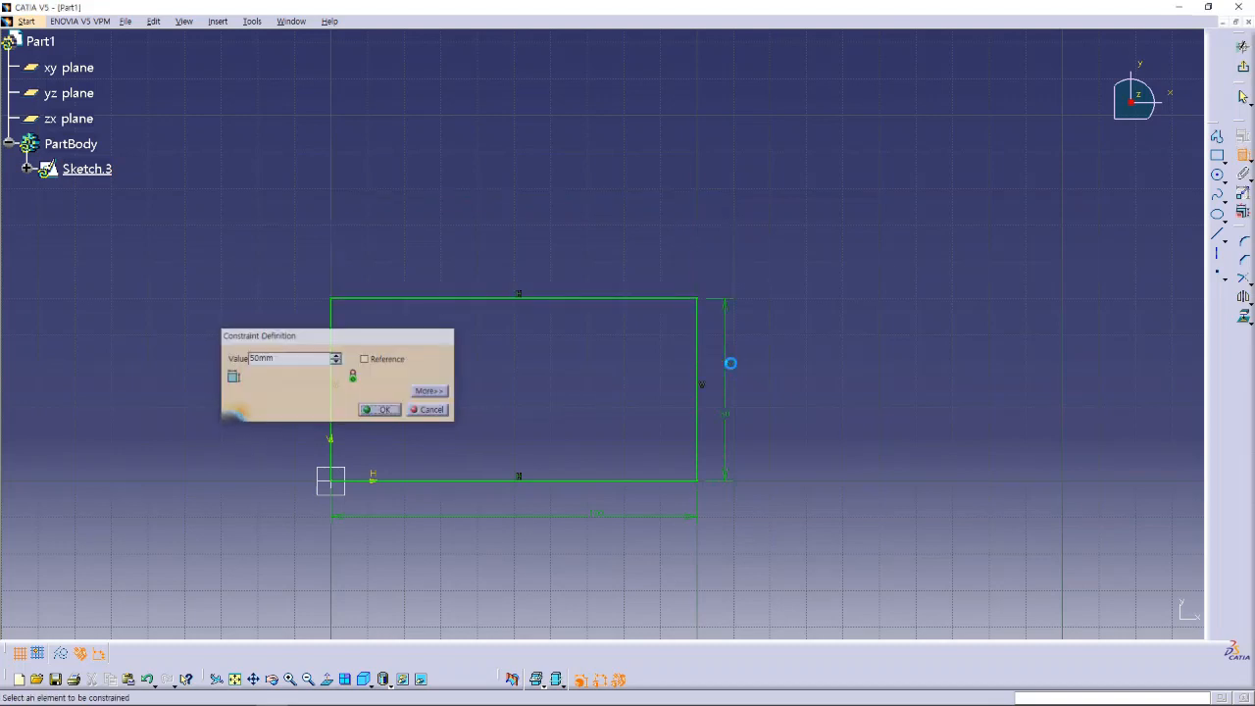
# - Finish the sketch and extrude the rectangle as a 10 mm pad
pyautogui.click(1242, 71)
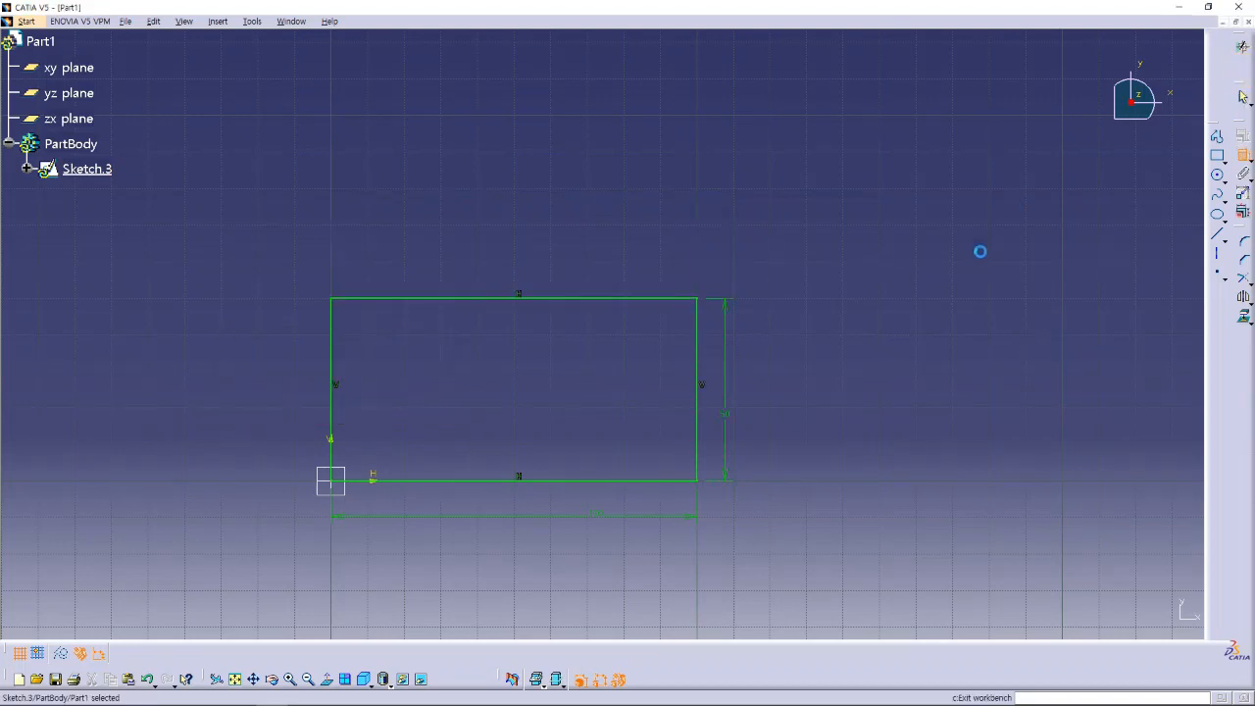
pyautogui.click(1218, 131)
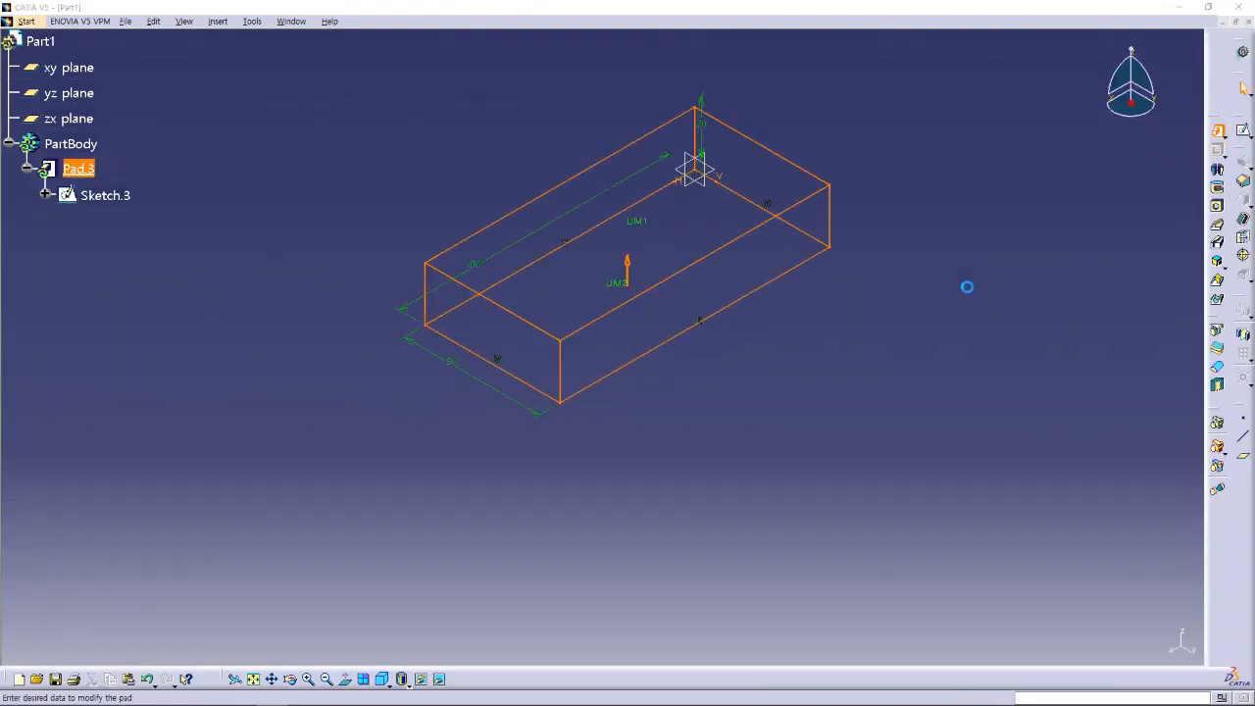
pyautogui.write('10mm')
pyautogui.press('Return')
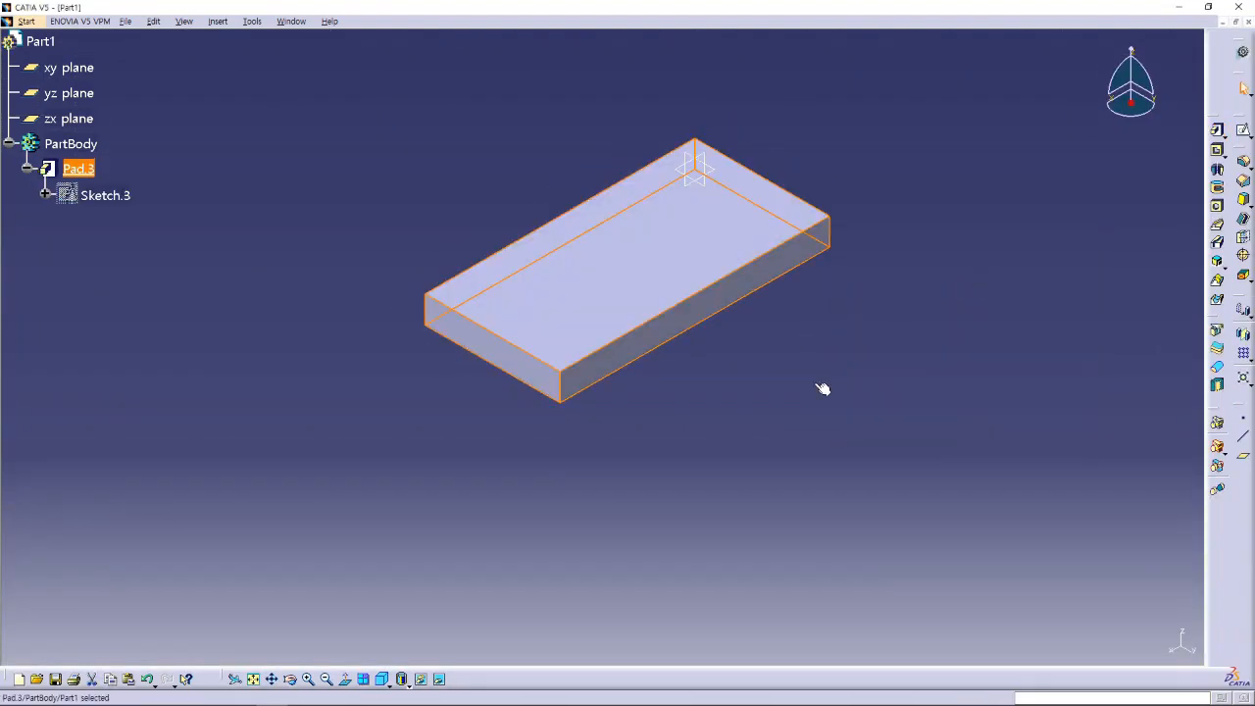
# - Sketch two side-by-side circles on the pad's top face, about 22 mm in diameter on the left and 25 mm on the right
pyautogui.moveTo(810, 347); pyautogui.dragTo(725, 415, button='middle')
pyautogui.click(501, 331)
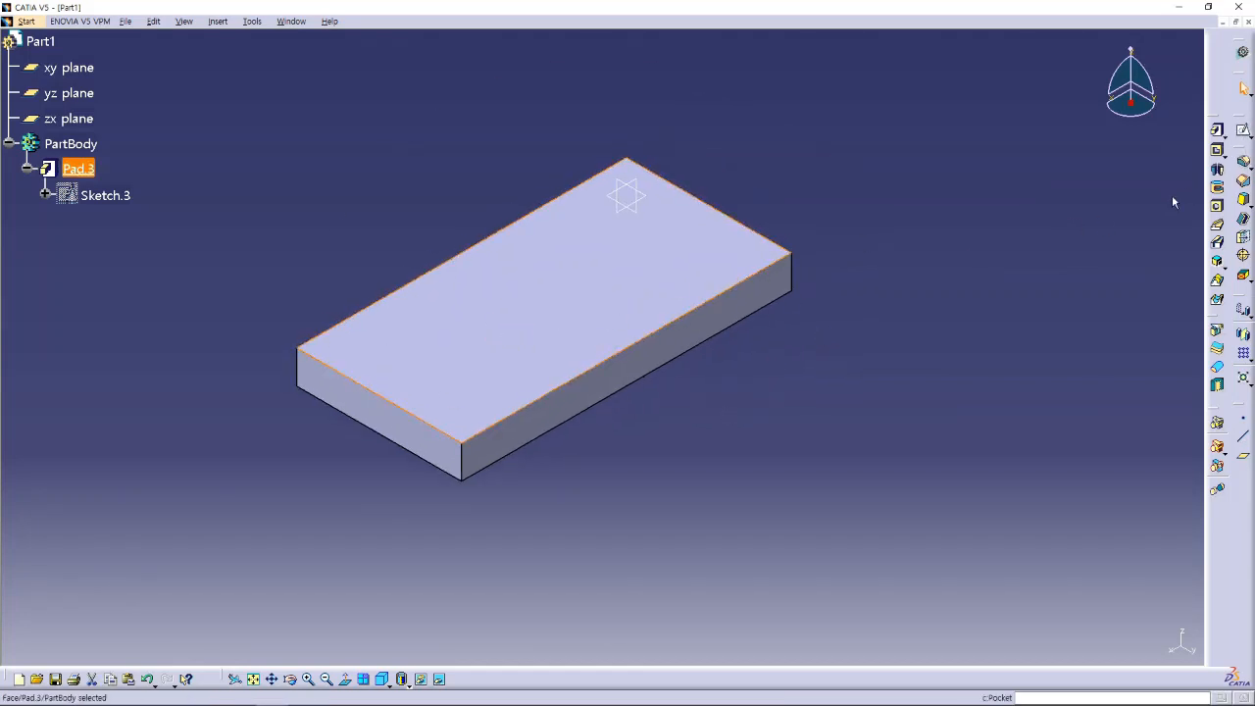
pyautogui.click(1243, 129)
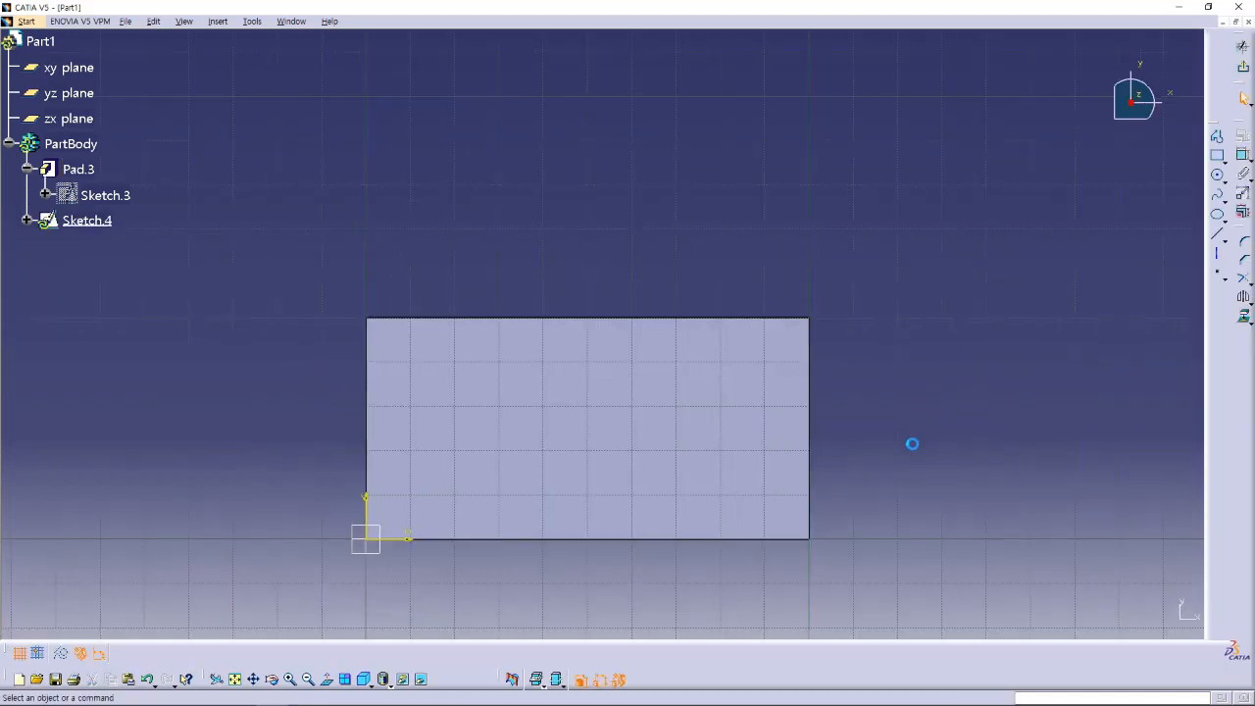
pyautogui.moveTo(875, 509); pyautogui.dragTo(883, 361, button='middle')
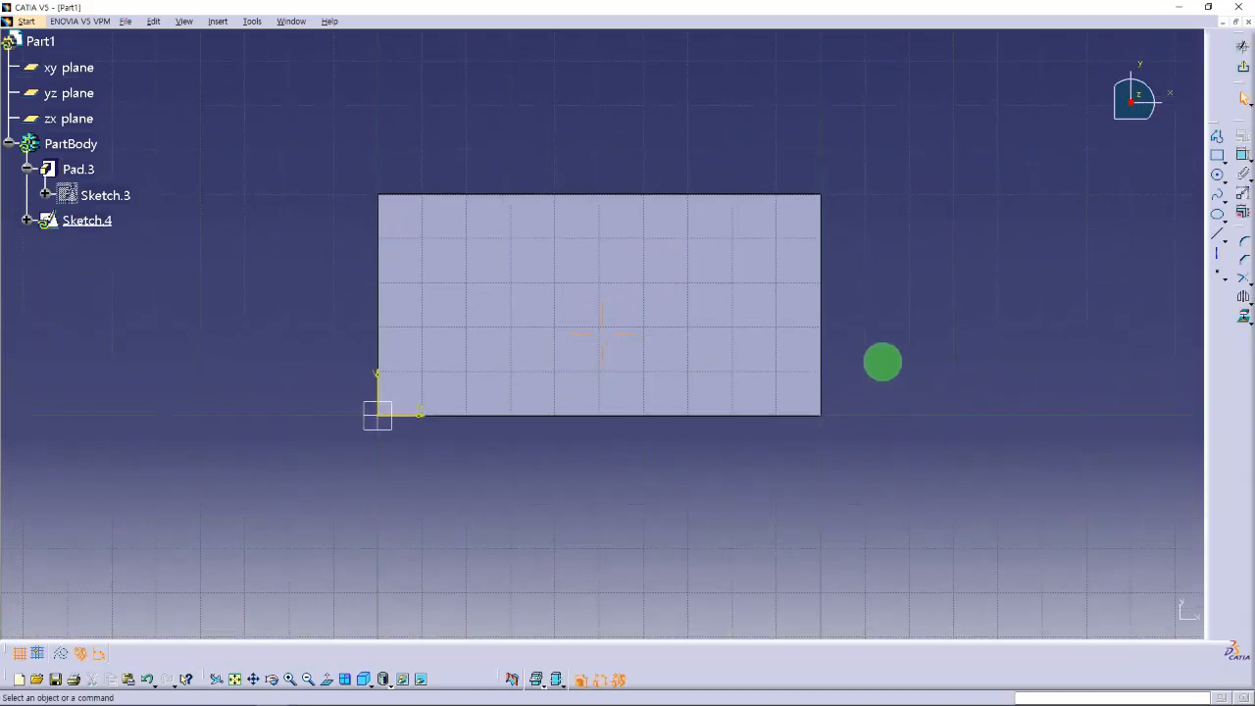
pyautogui.click(1221, 177)
pyautogui.click(503, 304)
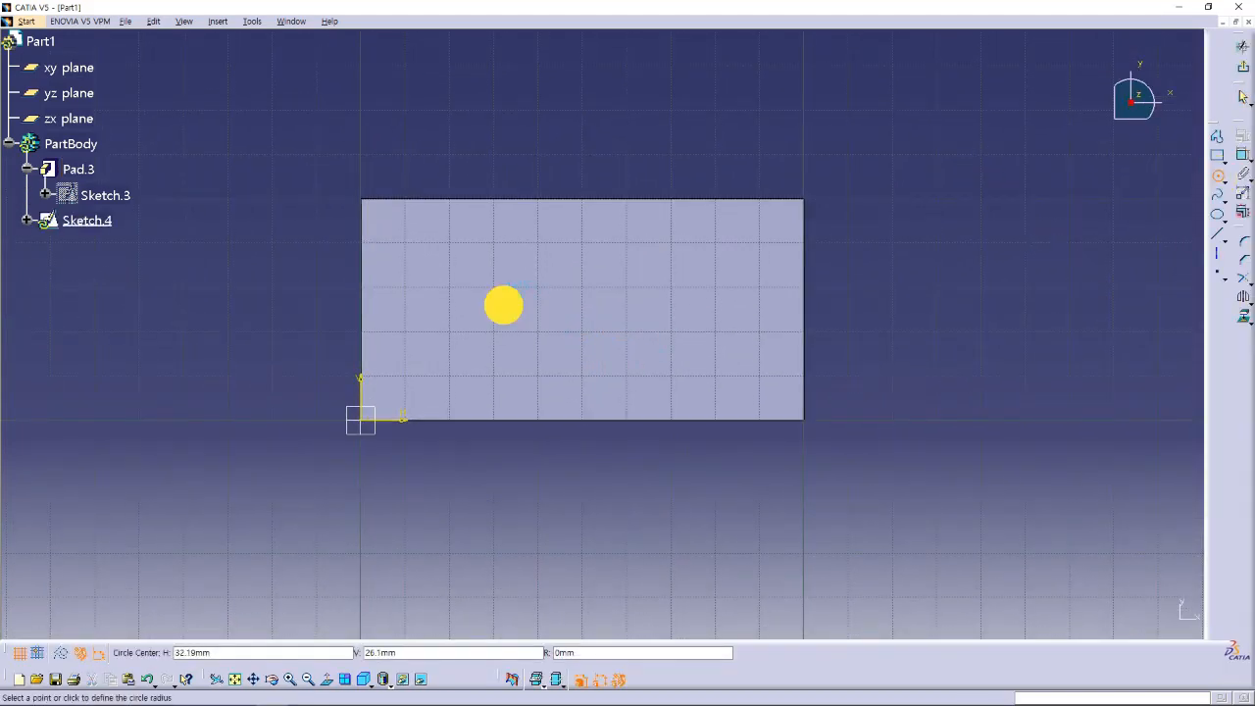
pyautogui.click(511, 263)
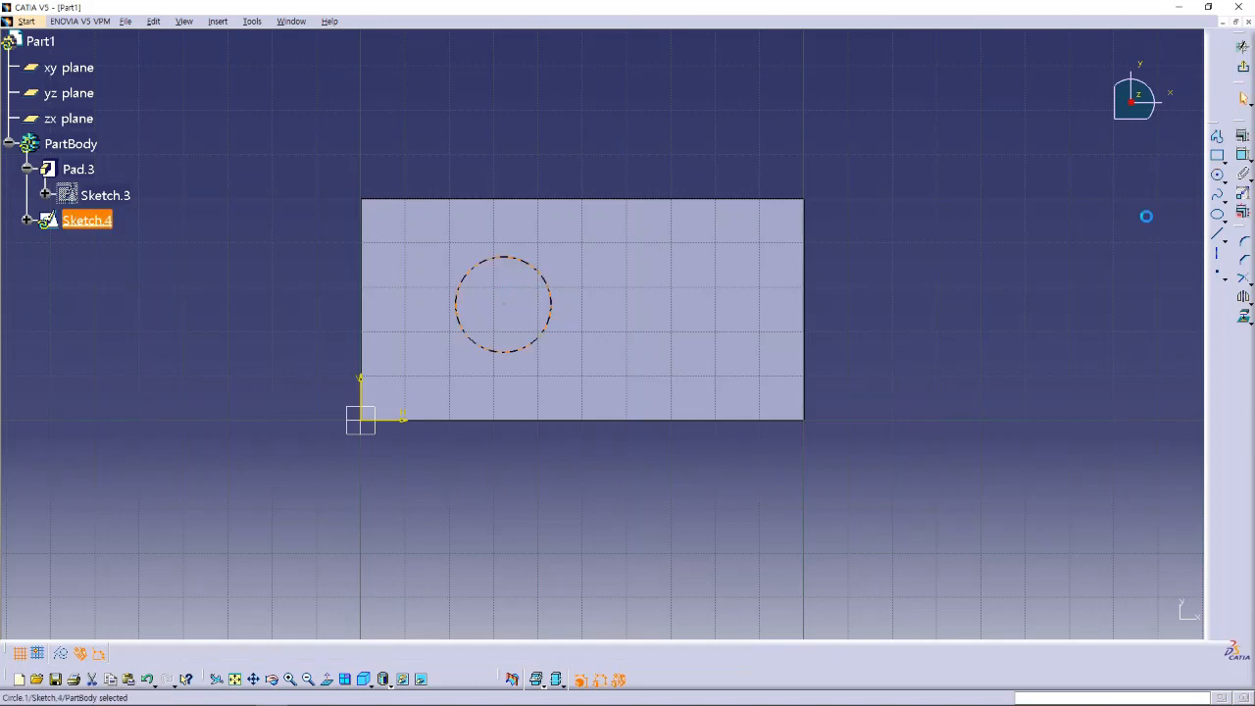
pyautogui.click(1219, 177)
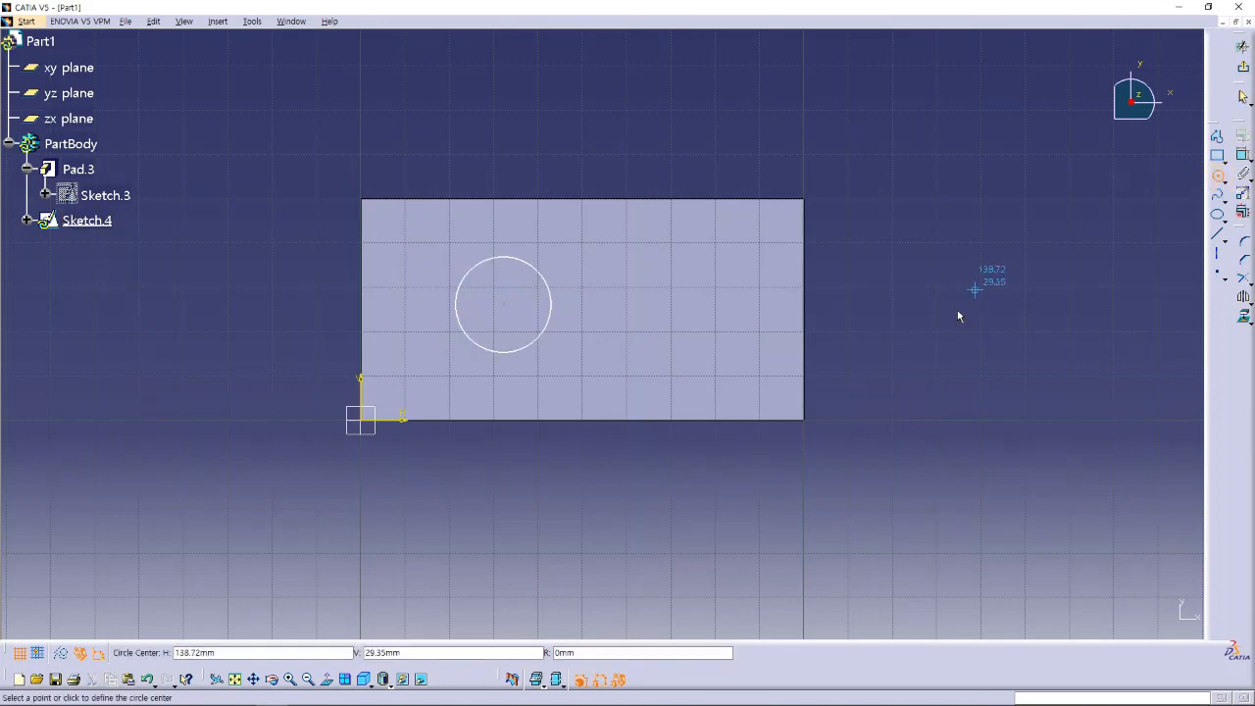
pyautogui.click(681, 304)
pyautogui.click(697, 249)
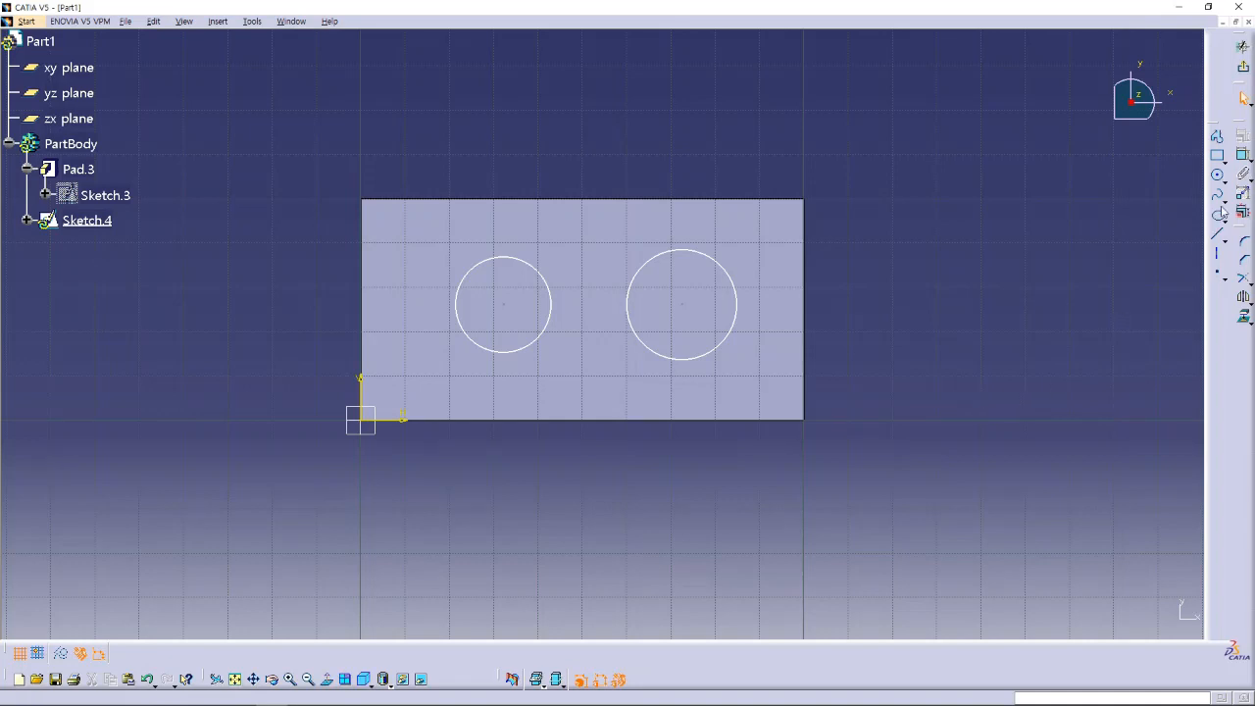
# - Add diameter dimensions to both circles on the plate
pyautogui.click(1243, 159)
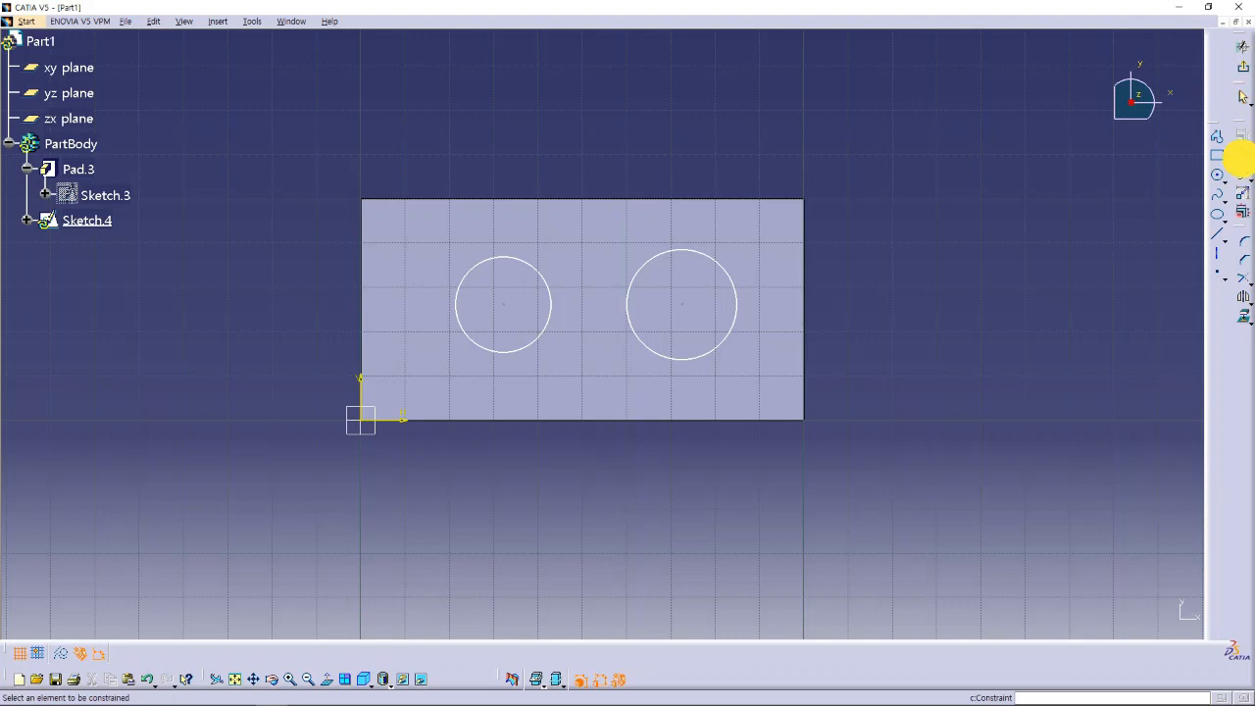
pyautogui.click(485, 266)
pyautogui.click(404, 163)
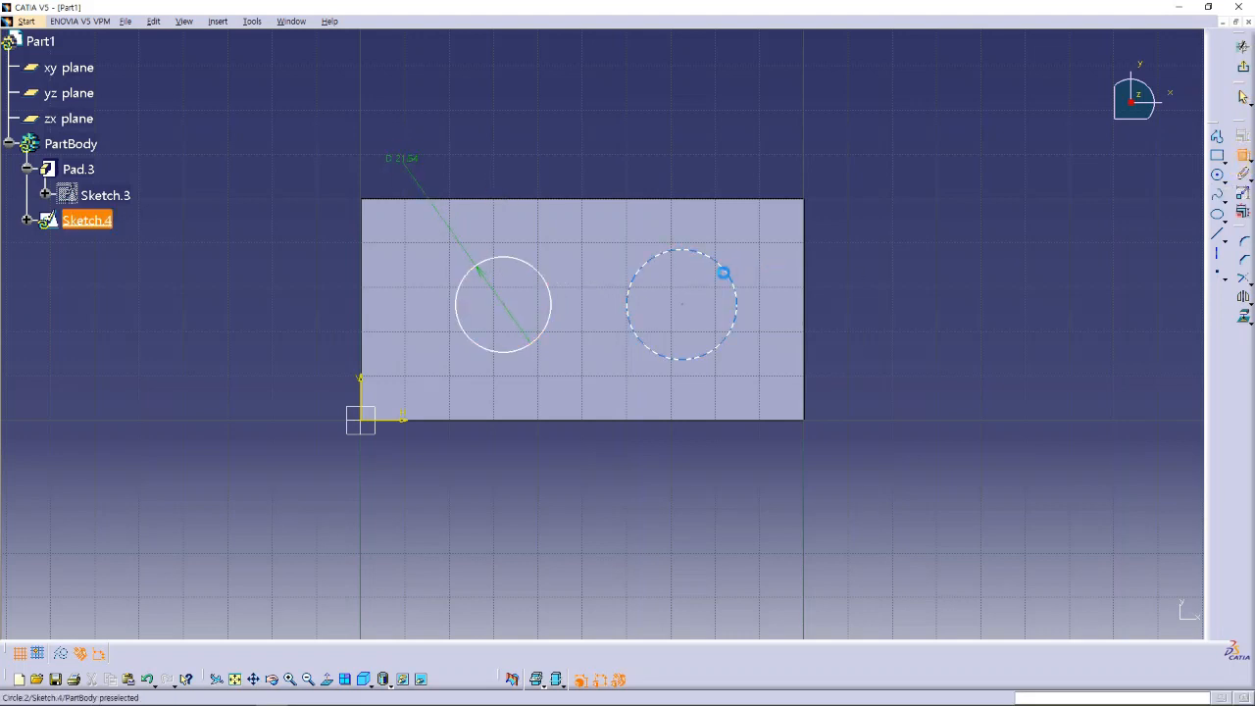
pyautogui.click(723, 273)
pyautogui.click(884, 219)
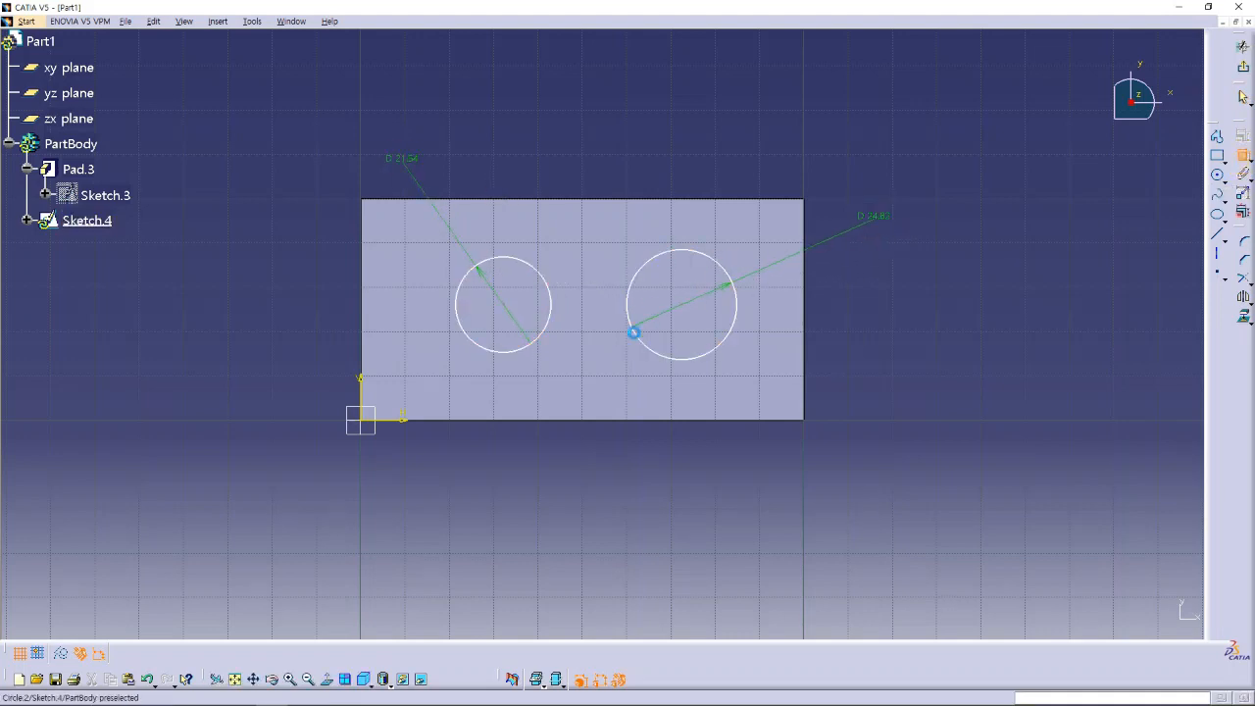
# - Dimension the horizontal distance between the two circle centres and set it to 50 mm
pyautogui.click(688, 314)
pyautogui.click(505, 312)
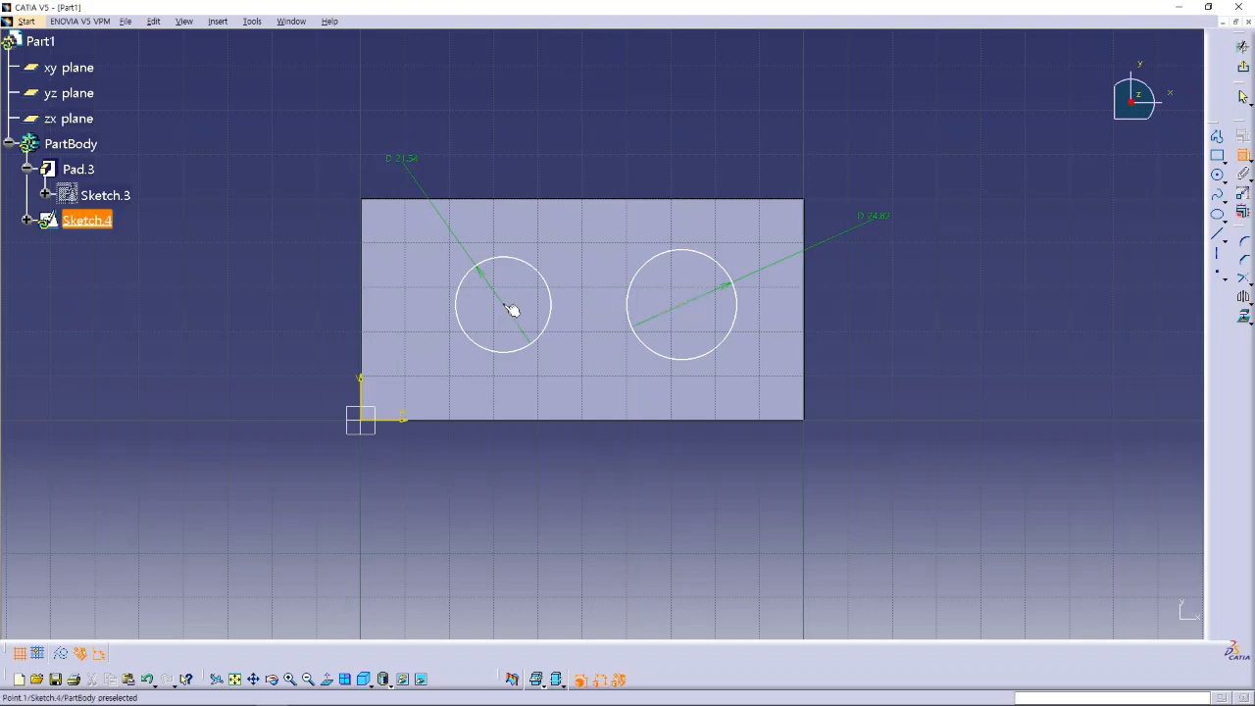
pyautogui.click(603, 465)
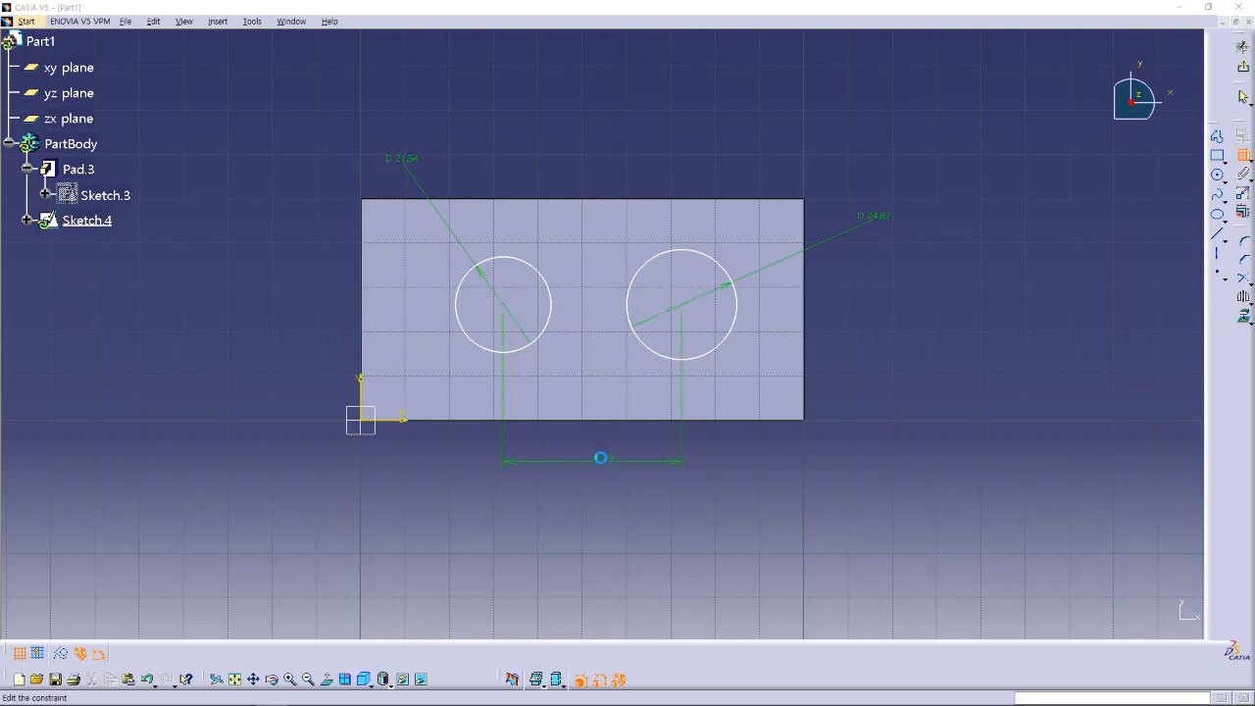
pyautogui.doubleClick(603, 461)
pyautogui.press('Return')
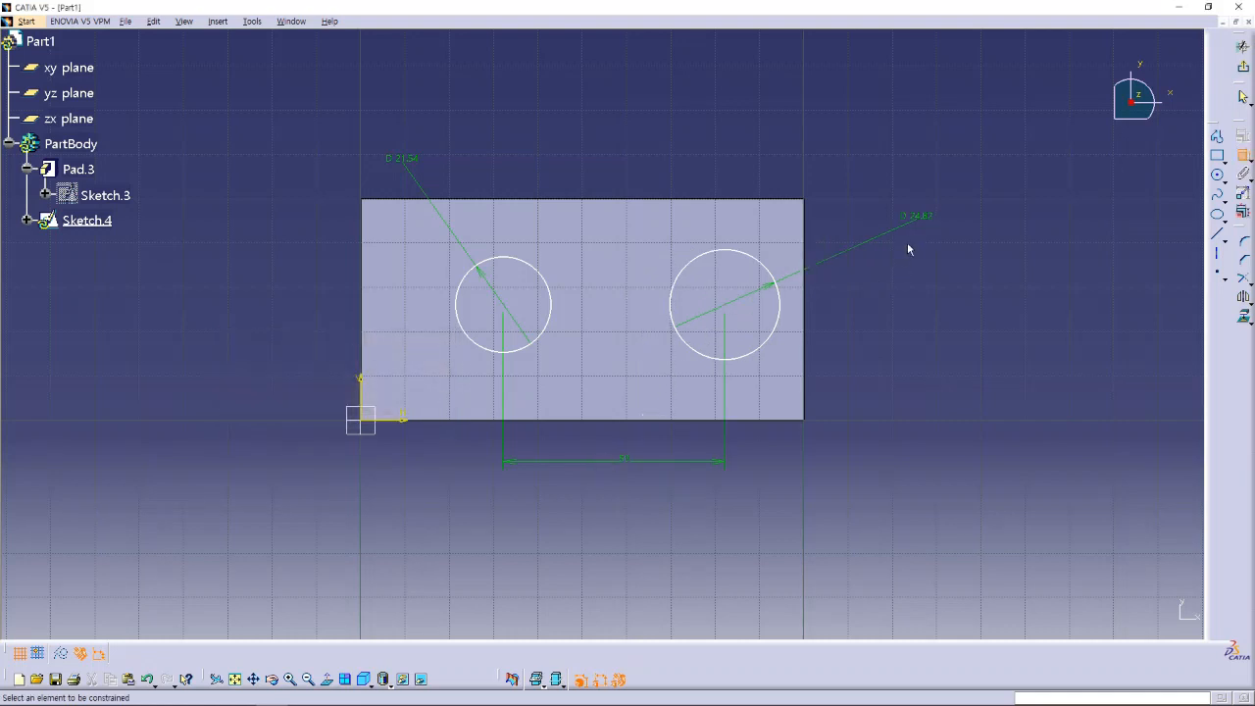
# - Set the diameters of both circles to 30 mm
pyautogui.doubleClick(916, 213)
pyautogui.write('30')
pyautogui.press('Return')
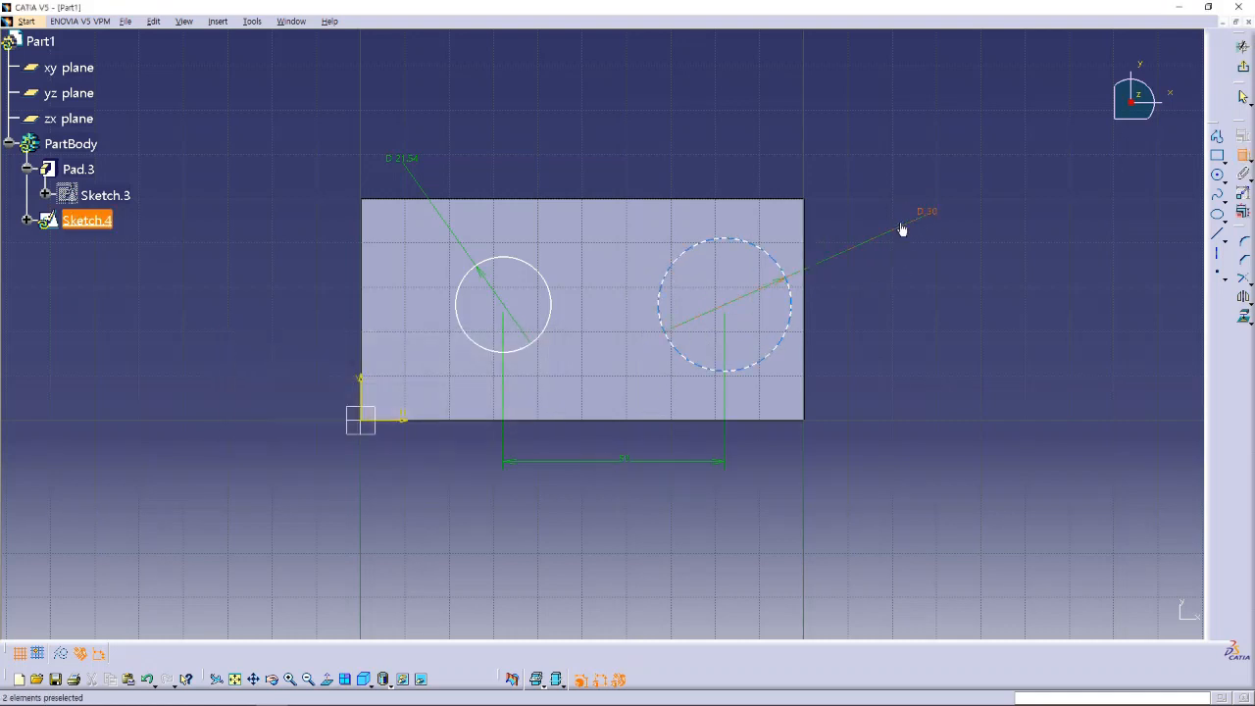
pyautogui.doubleClick(406, 159)
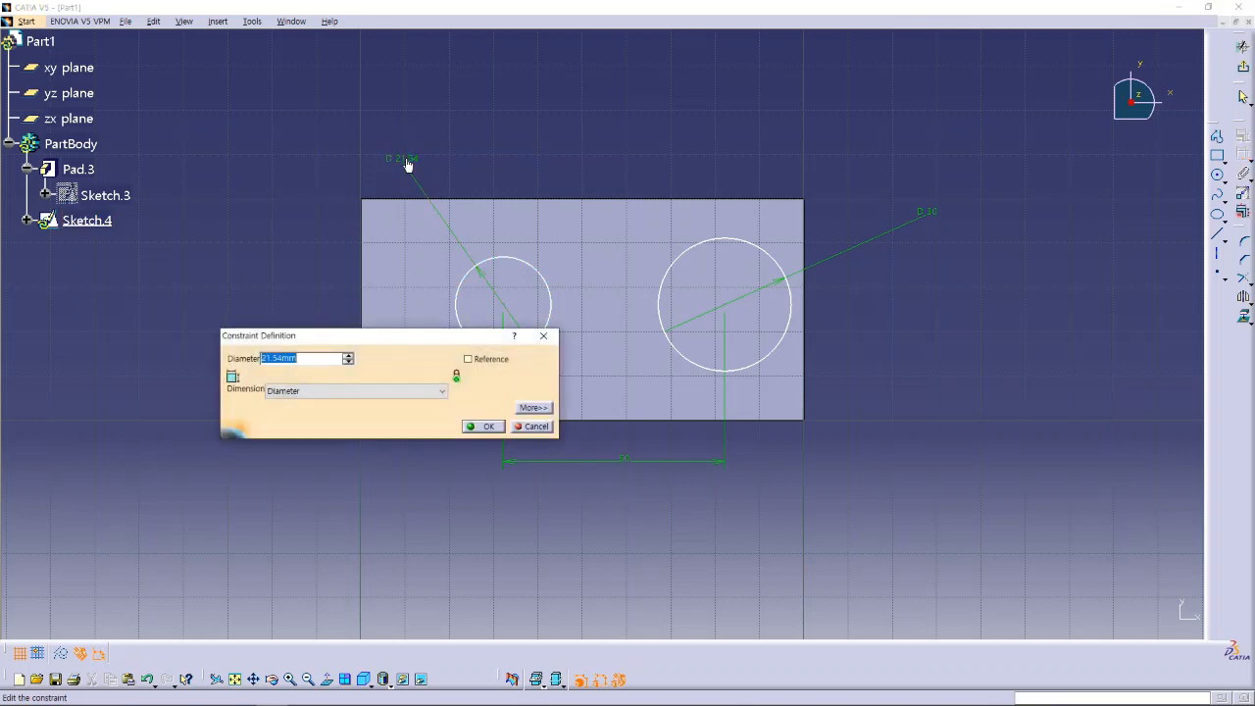
pyautogui.write('30')
pyautogui.press('Return')
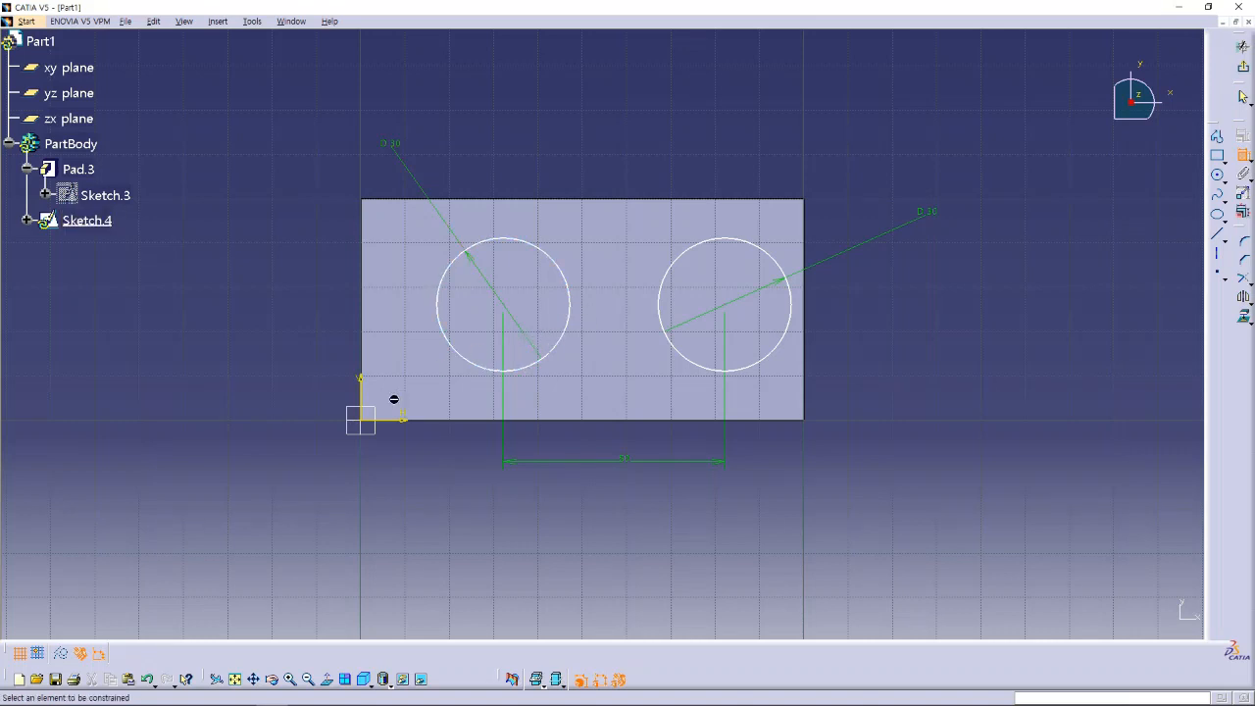
# - Dimension the left circle's centre from the vertical axis and set the distance to 20 mm
pyautogui.click(512, 310)
pyautogui.click(490, 118)
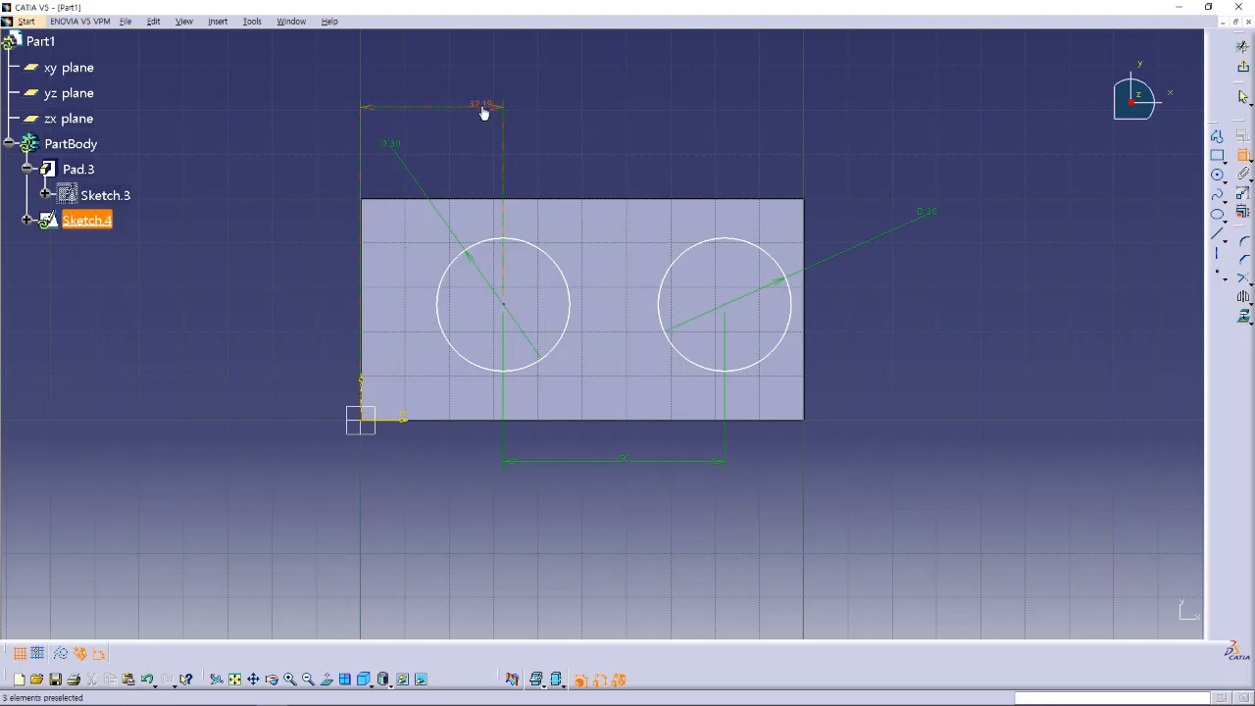
pyautogui.doubleClick(484, 113)
pyautogui.write('20mm')
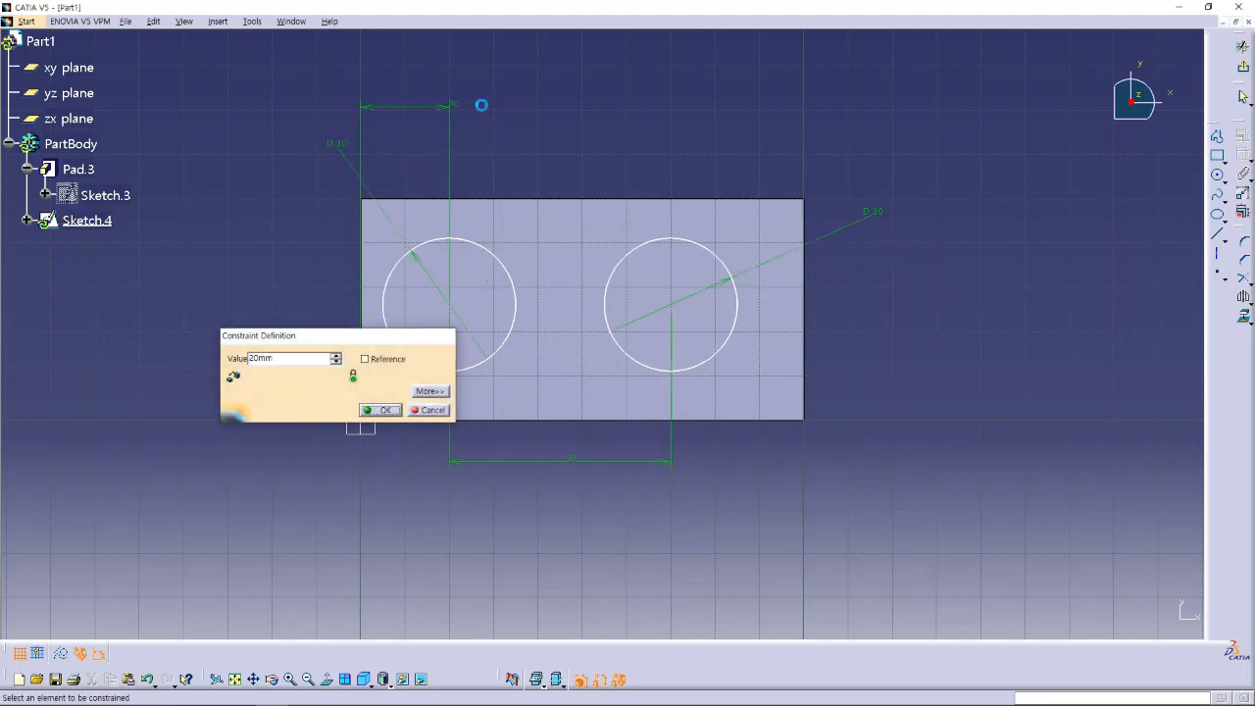
pyautogui.press('Return')
# - Change the left circle centre's distance from the vertical axis to 25 mm
pyautogui.doubleClick(448, 104)
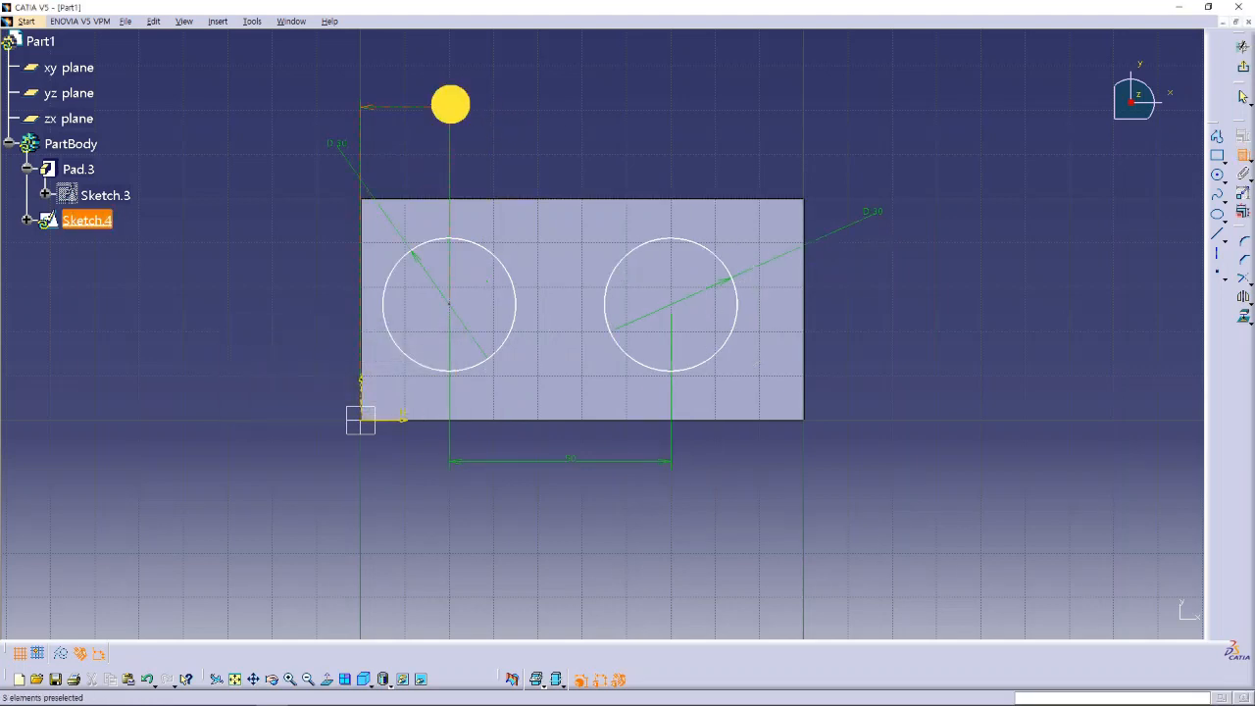
pyautogui.write('25')
pyautogui.press('Return')
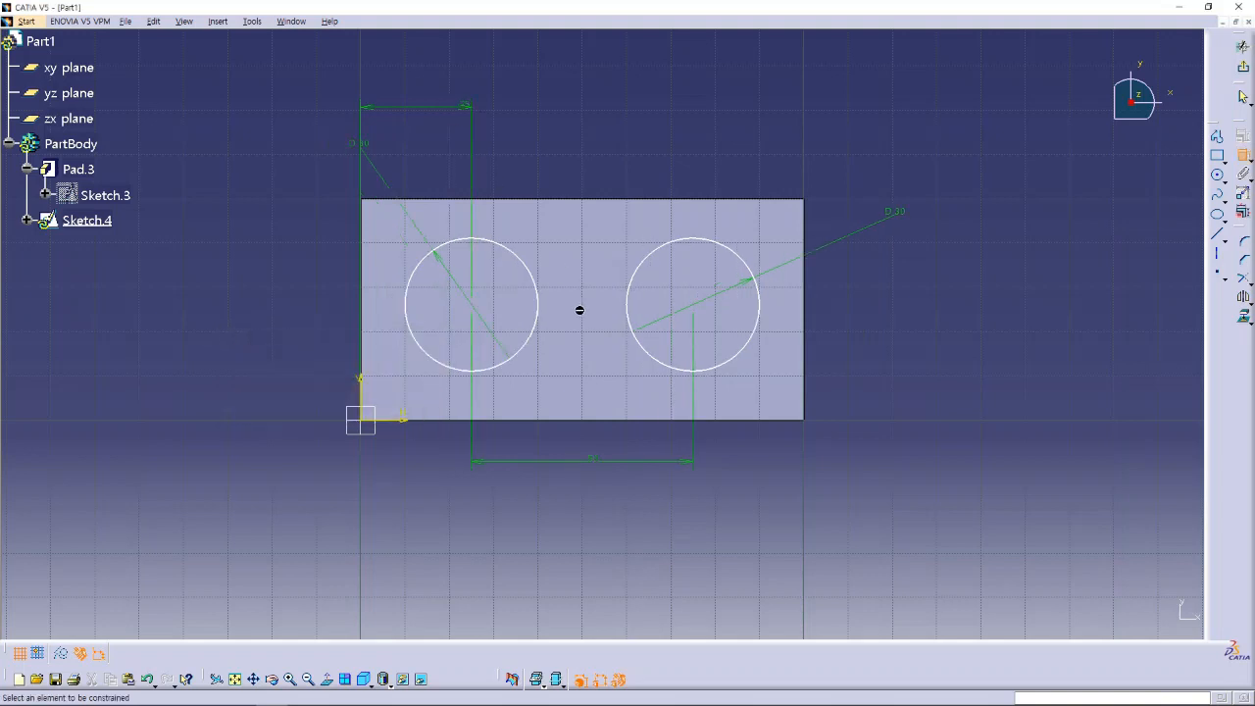
# - Dimension the left circle's centre from the horizontal axis and set the distance to 25 mm
pyautogui.click(476, 313)
pyautogui.click(402, 419)
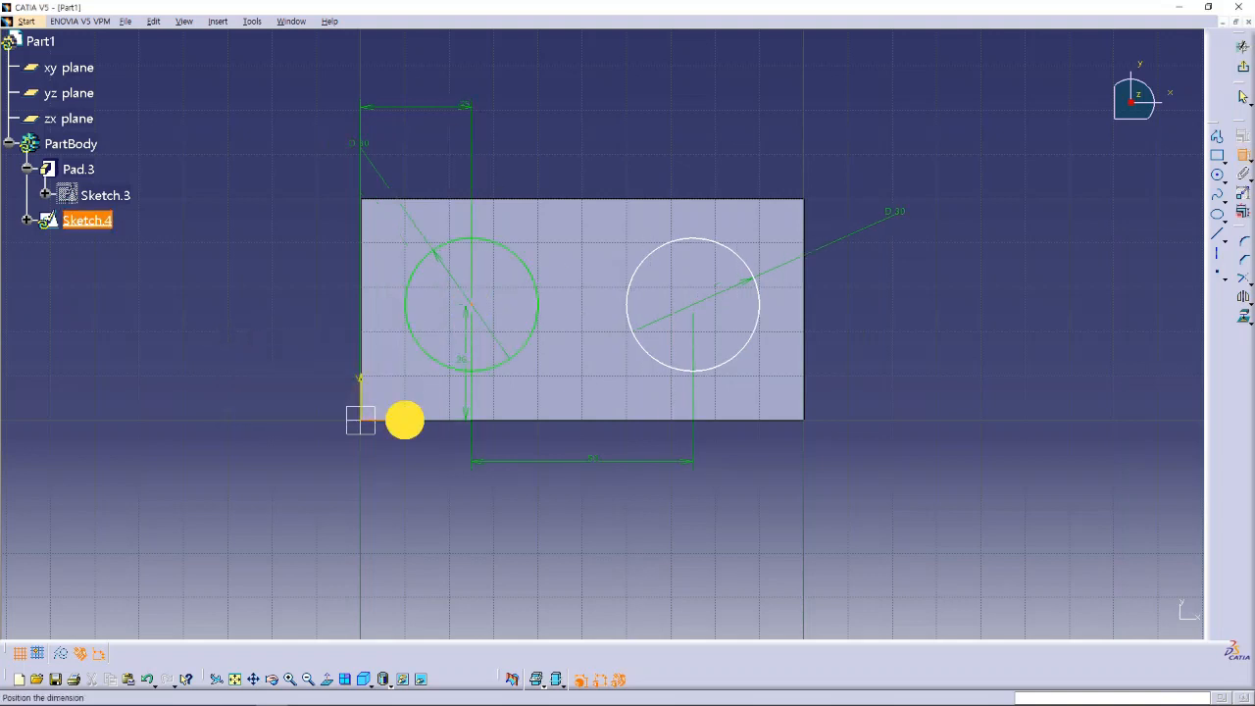
pyautogui.click(307, 365)
pyautogui.doubleClick(303, 359)
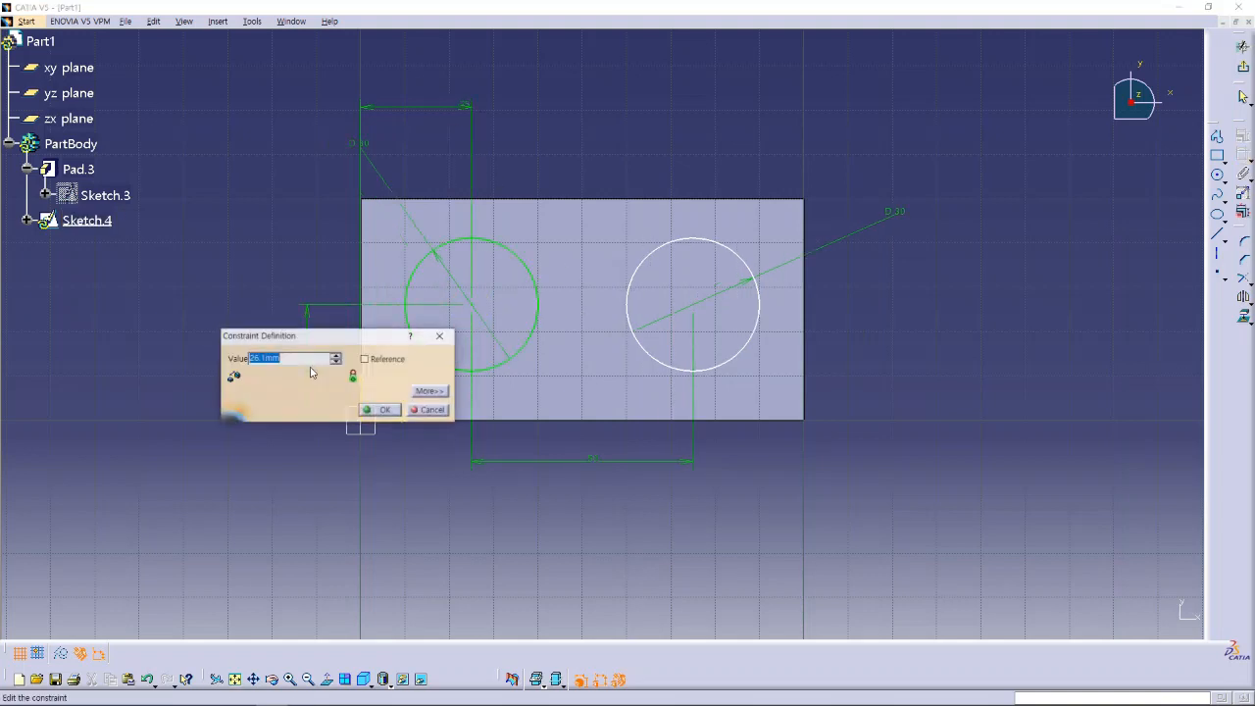
pyautogui.write('25')
pyautogui.press('Return')
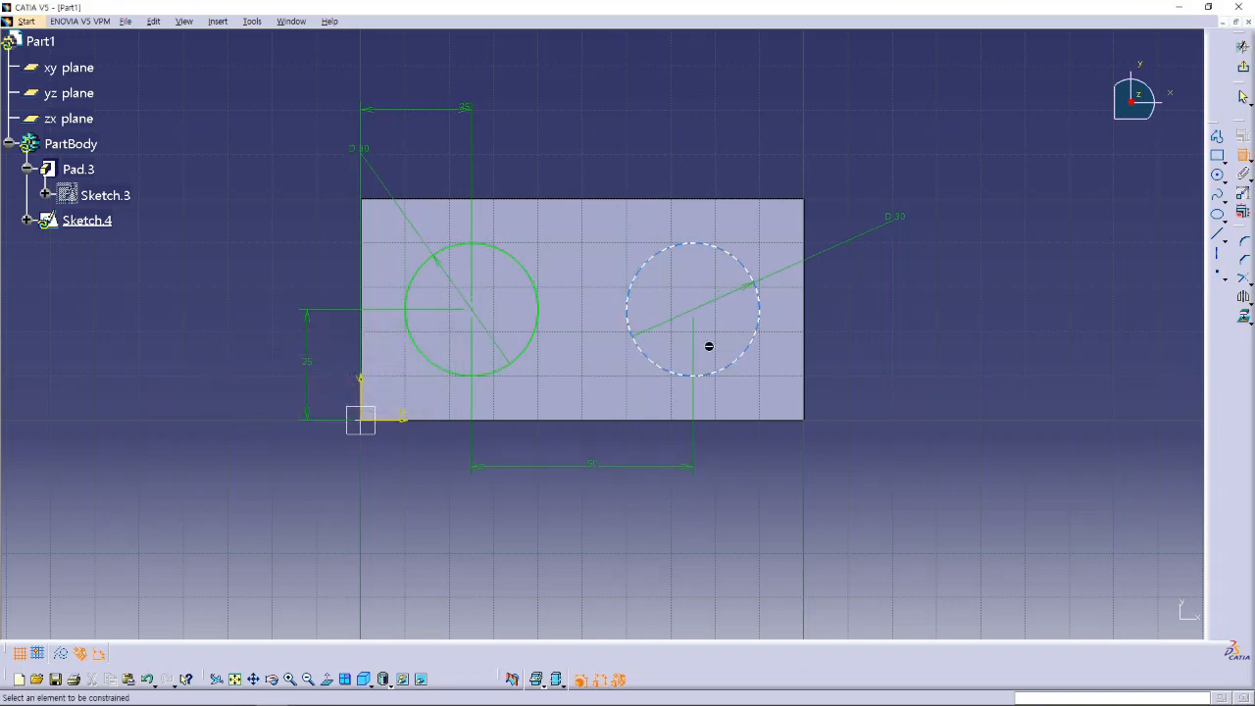
# - Add a vertical-direction dimension between the two circle centres to hold them level, and exit the sketch
pyautogui.click(694, 312)
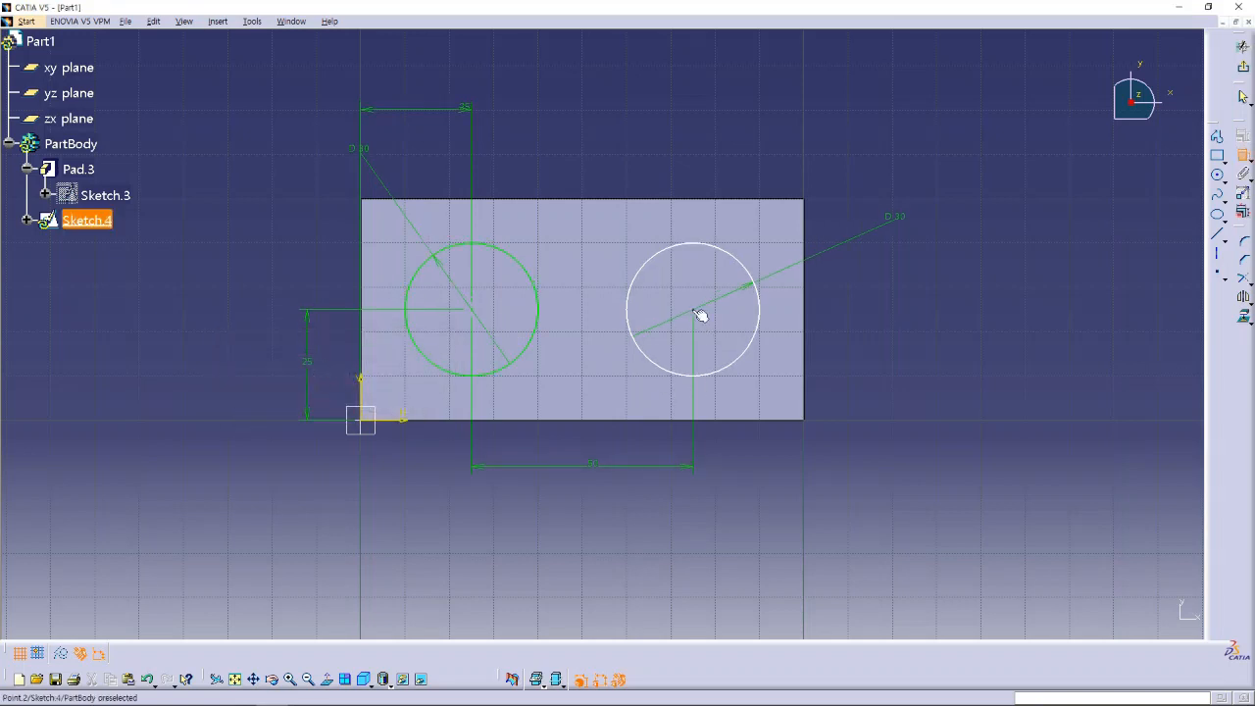
pyautogui.click(472, 312)
pyautogui.rightClick(847, 333)
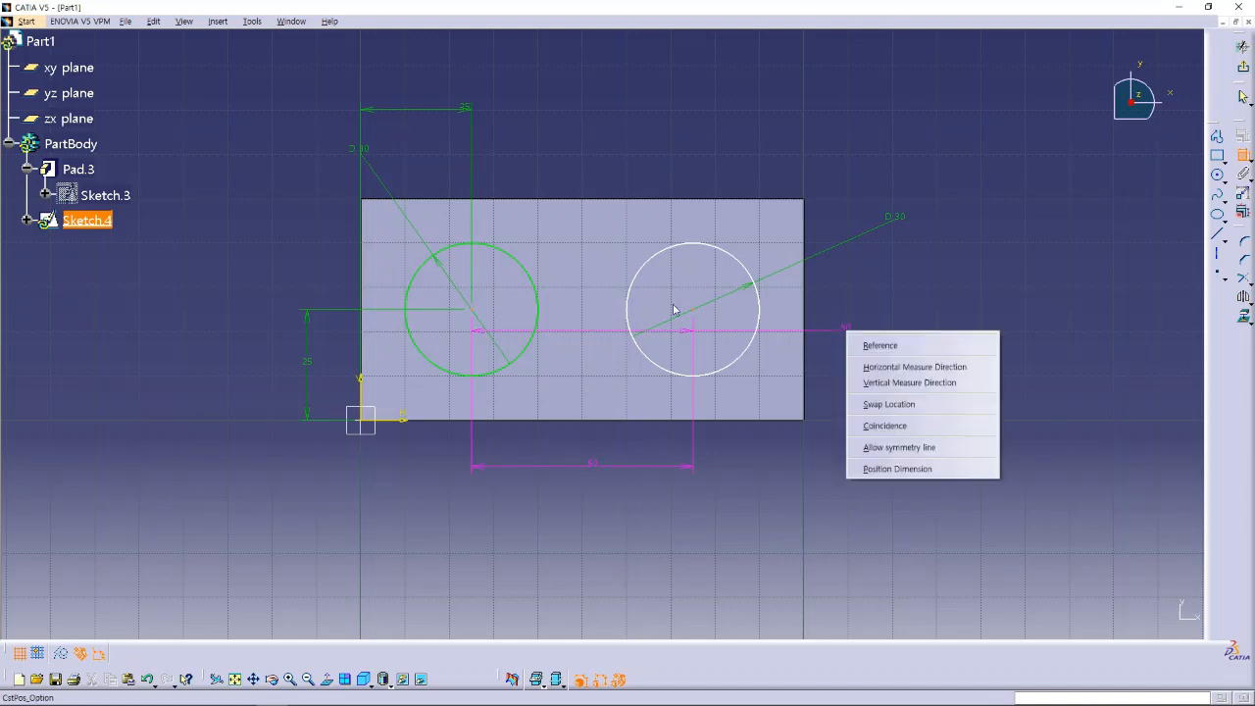
pyautogui.click(893, 382)
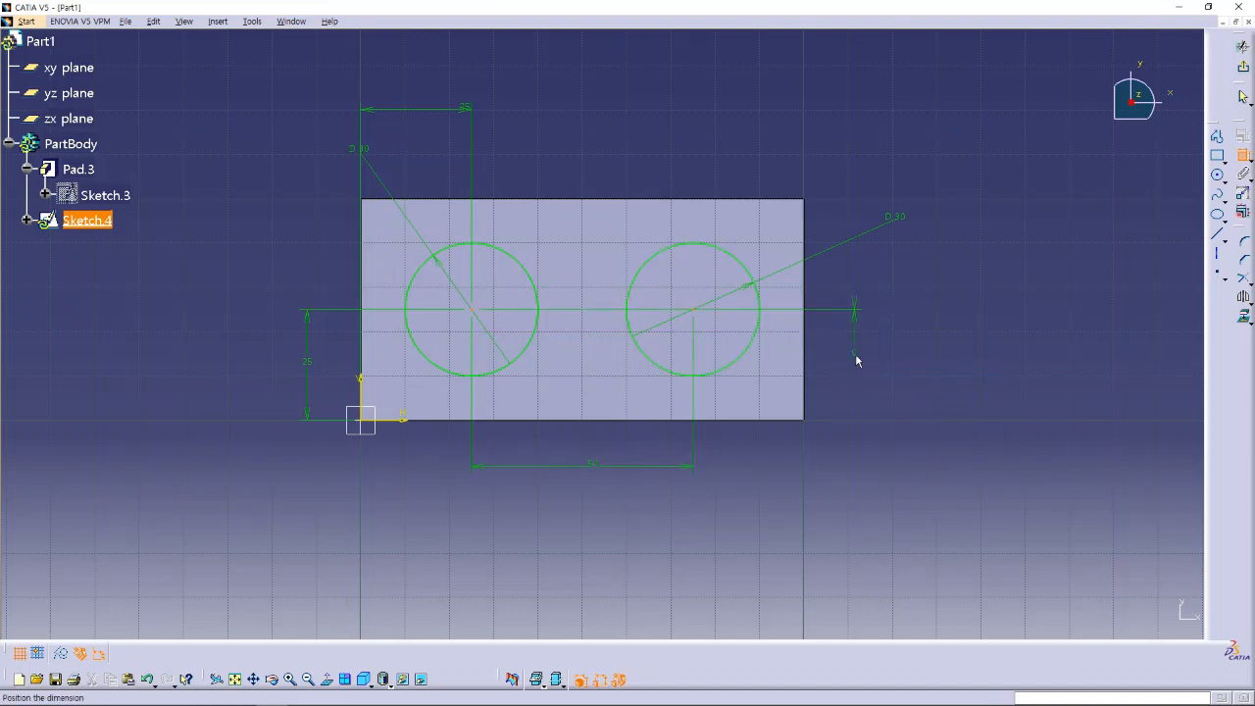
pyautogui.click(828, 347)
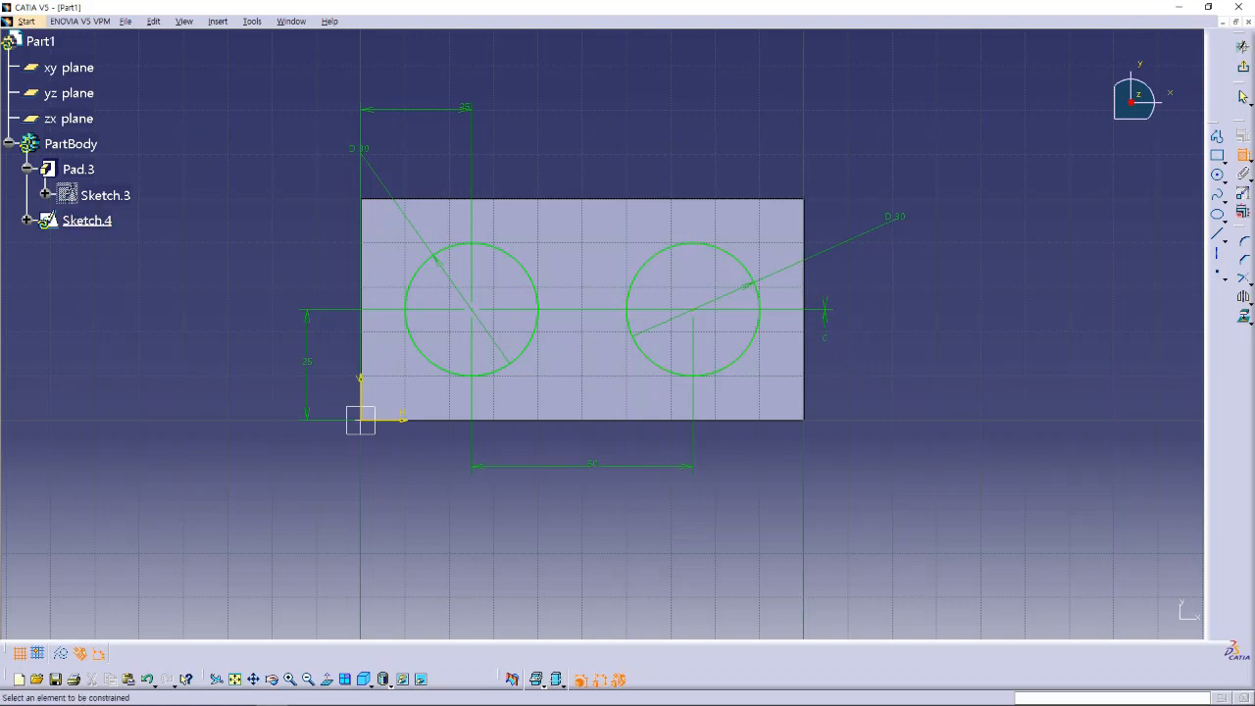
pyautogui.click(1243, 68)
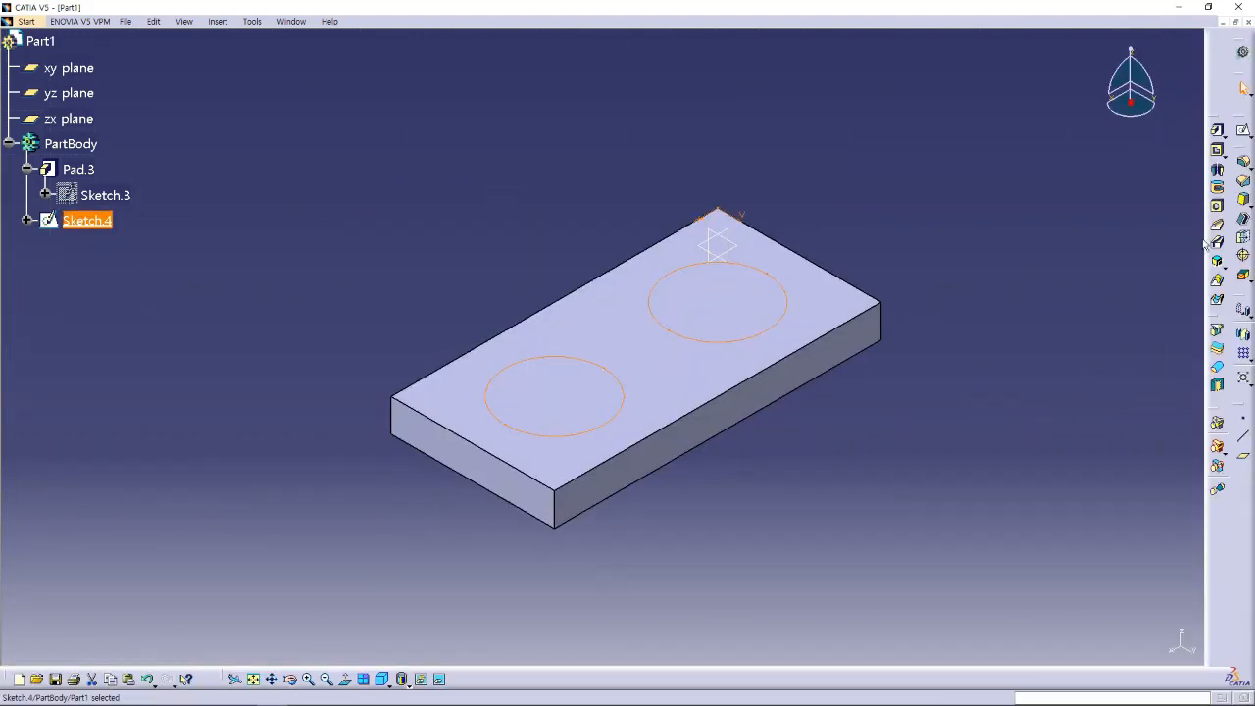
# - Pad the two-circle sketch upward into cylinders about three times as tall as the plate is thick
pyautogui.click(1217, 130)
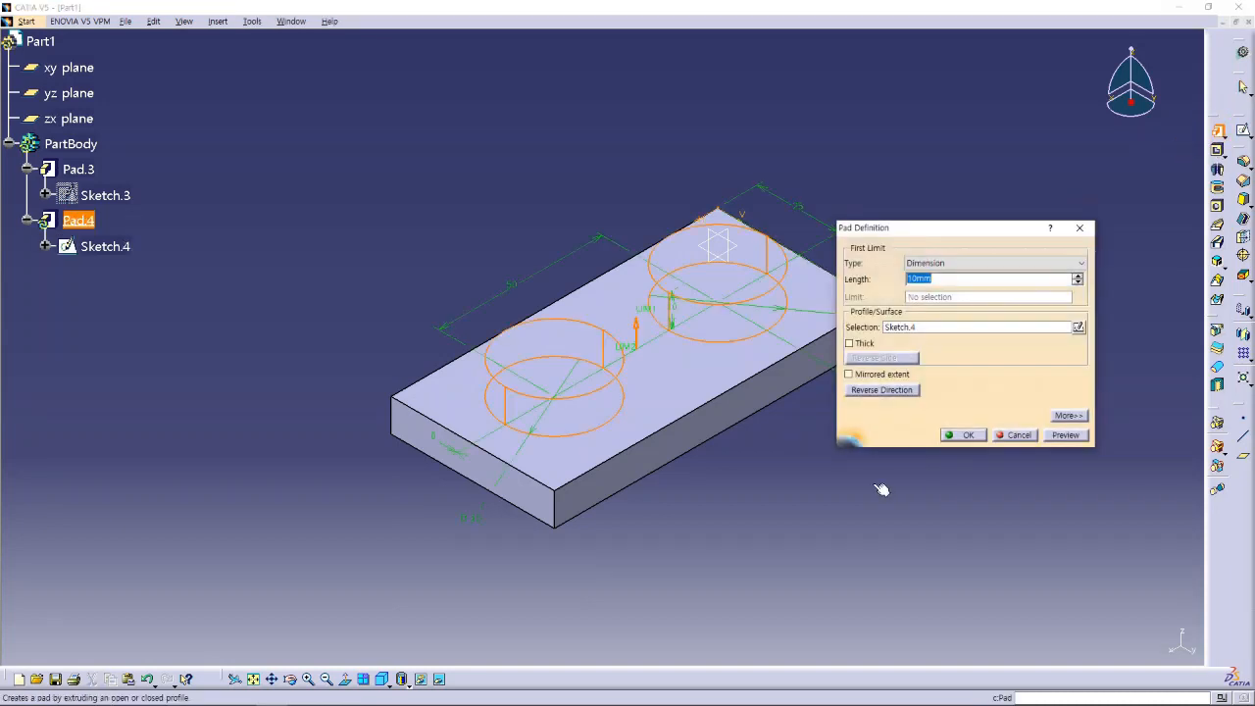
pyautogui.moveTo(853, 493); pyautogui.dragTo(733, 483, button='middle')
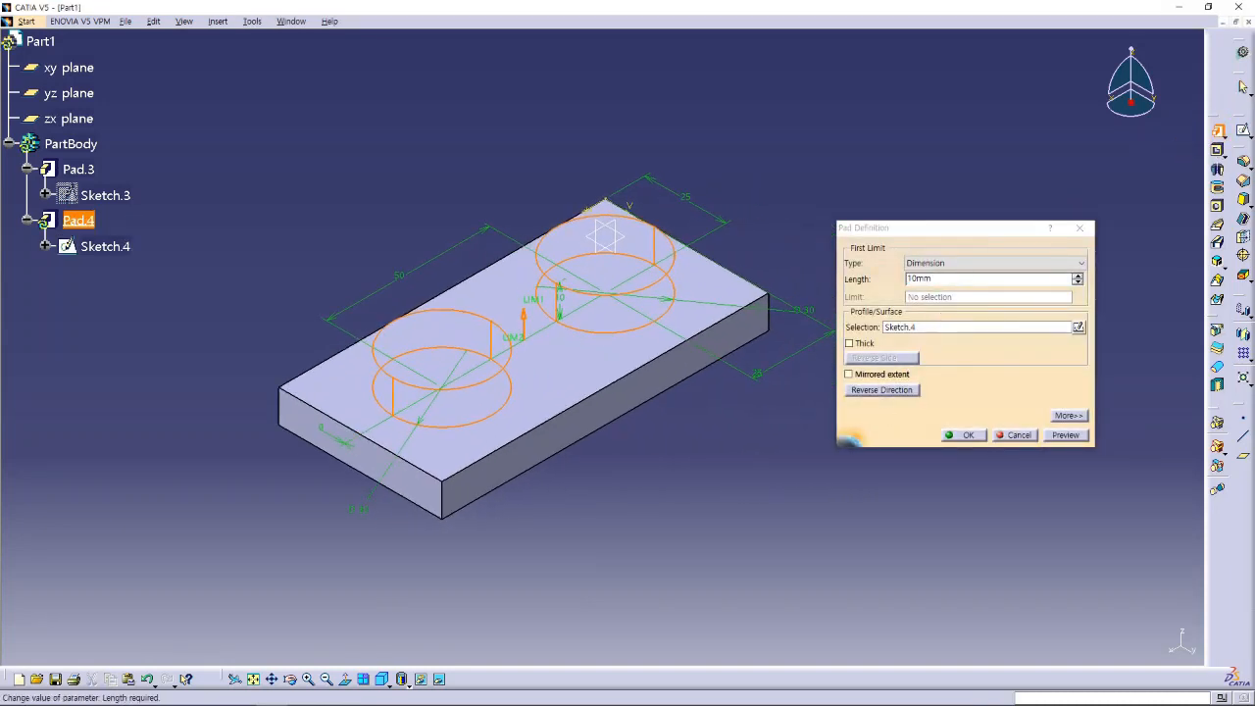
pyautogui.click(840, 283)
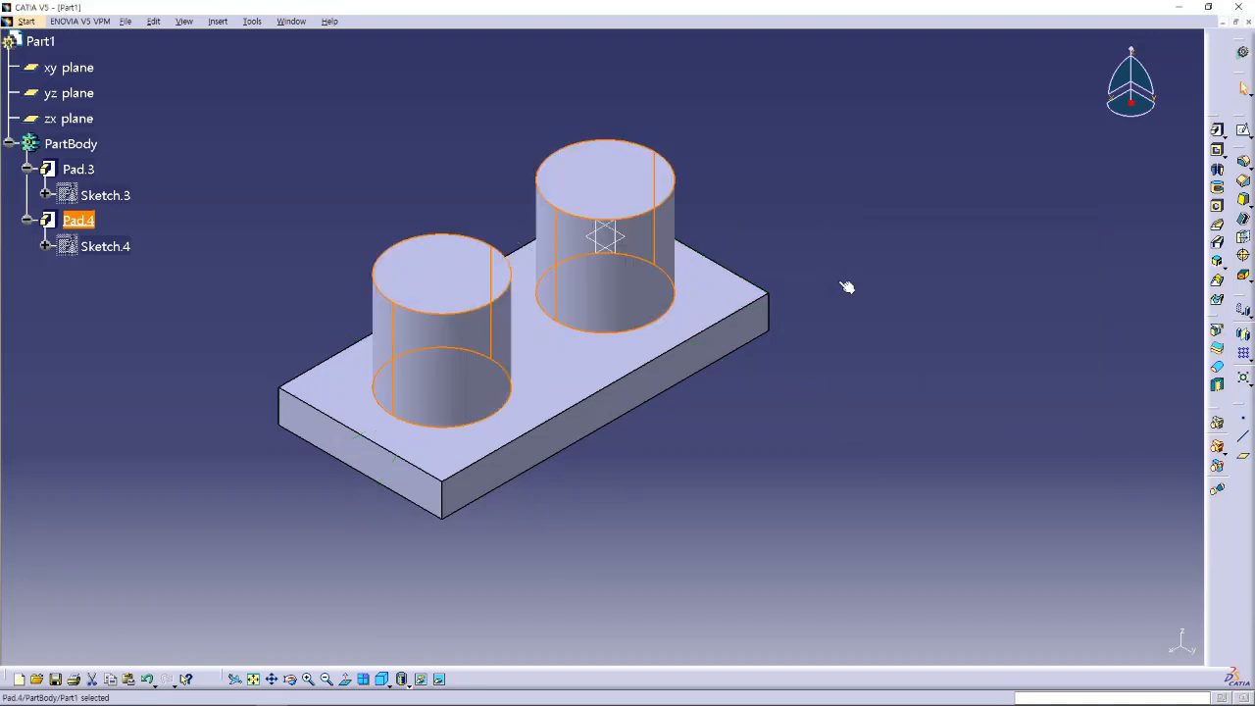
pyautogui.click(872, 428)
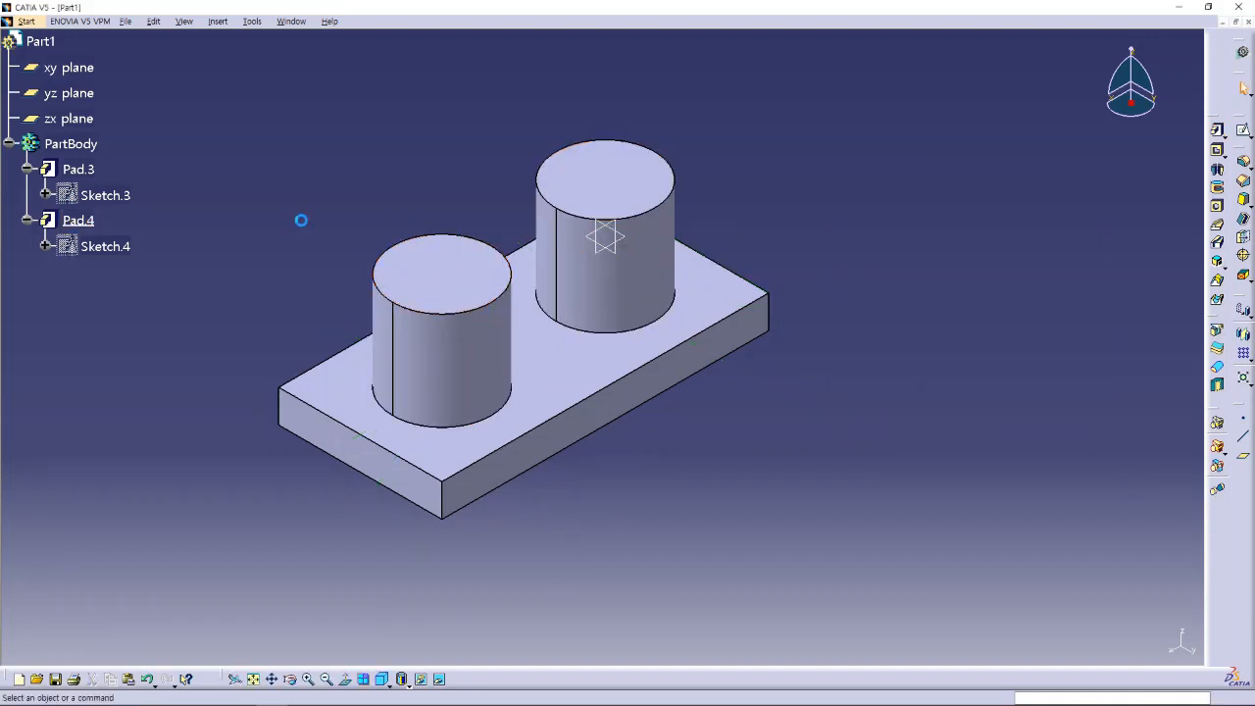
pyautogui.click(27, 169)
pyautogui.click(28, 194)
pyautogui.click(753, 573)
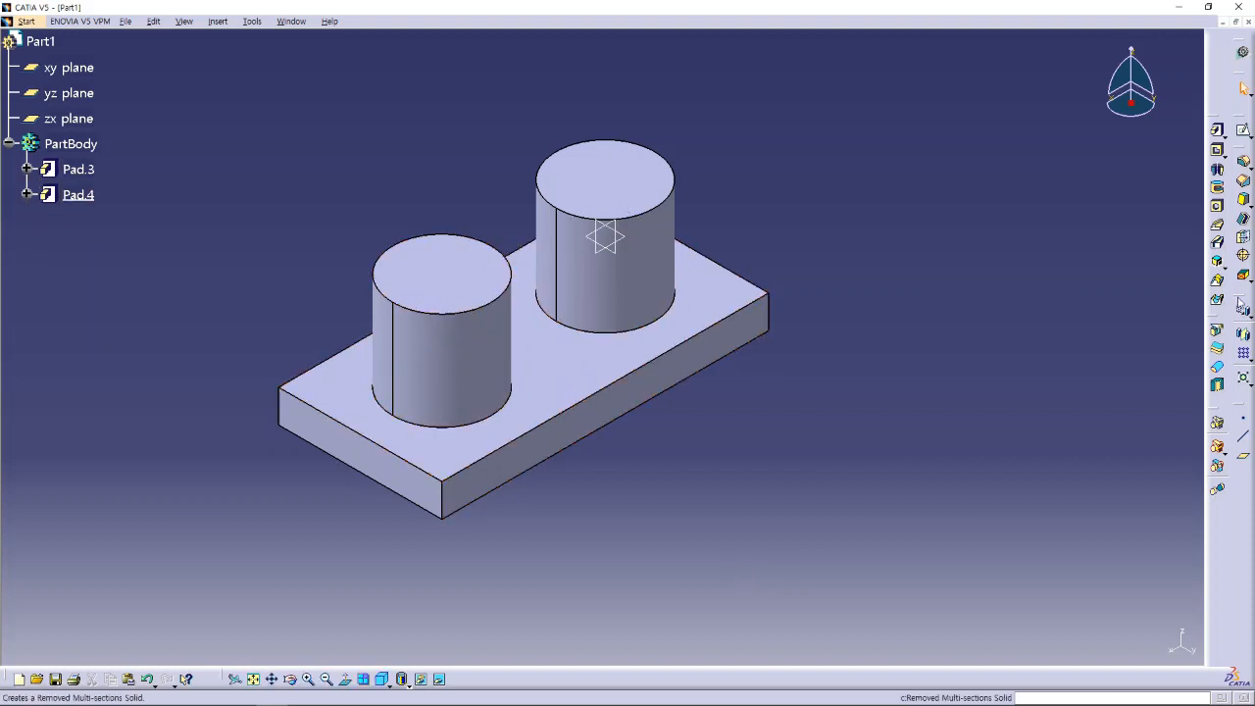
# - Draft the side faces of both cylinders by 20 degrees, using the plate's top face as the neutral element
pyautogui.click(1244, 201)
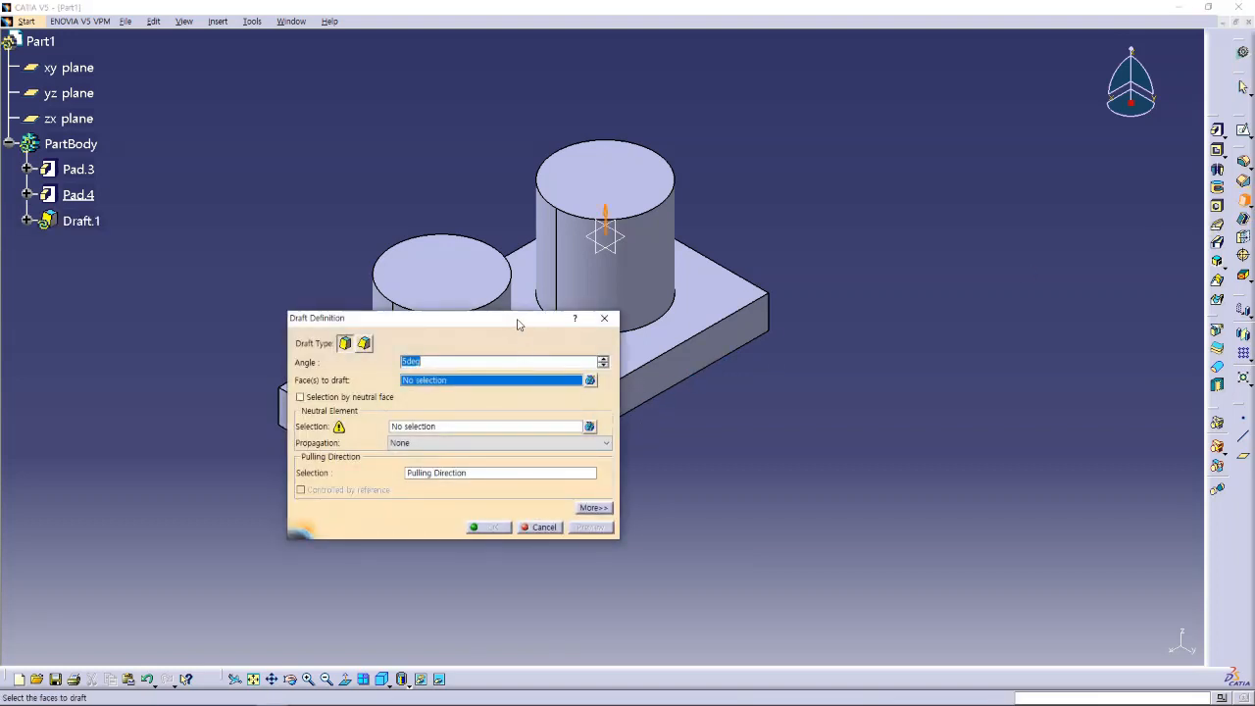
pyautogui.moveTo(519, 324); pyautogui.dragTo(953, 366)
pyautogui.moveTo(897, 307); pyautogui.dragTo(788, 286, button='middle')
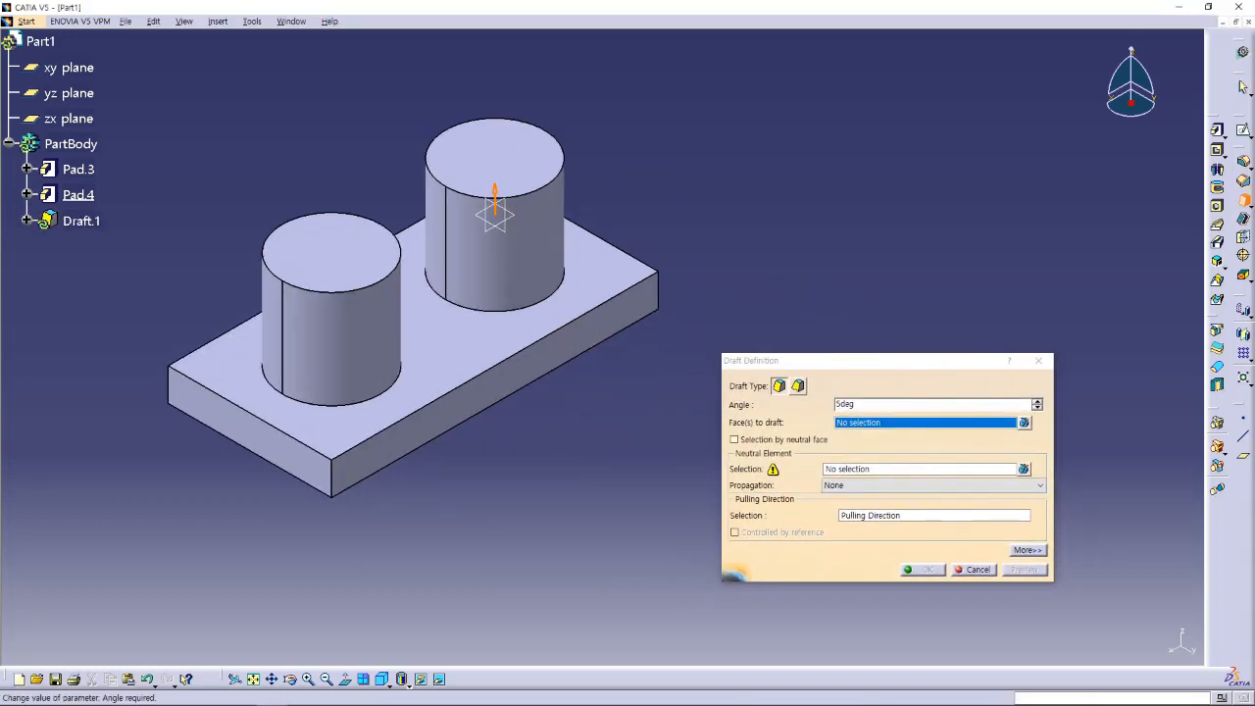
pyautogui.click(768, 403)
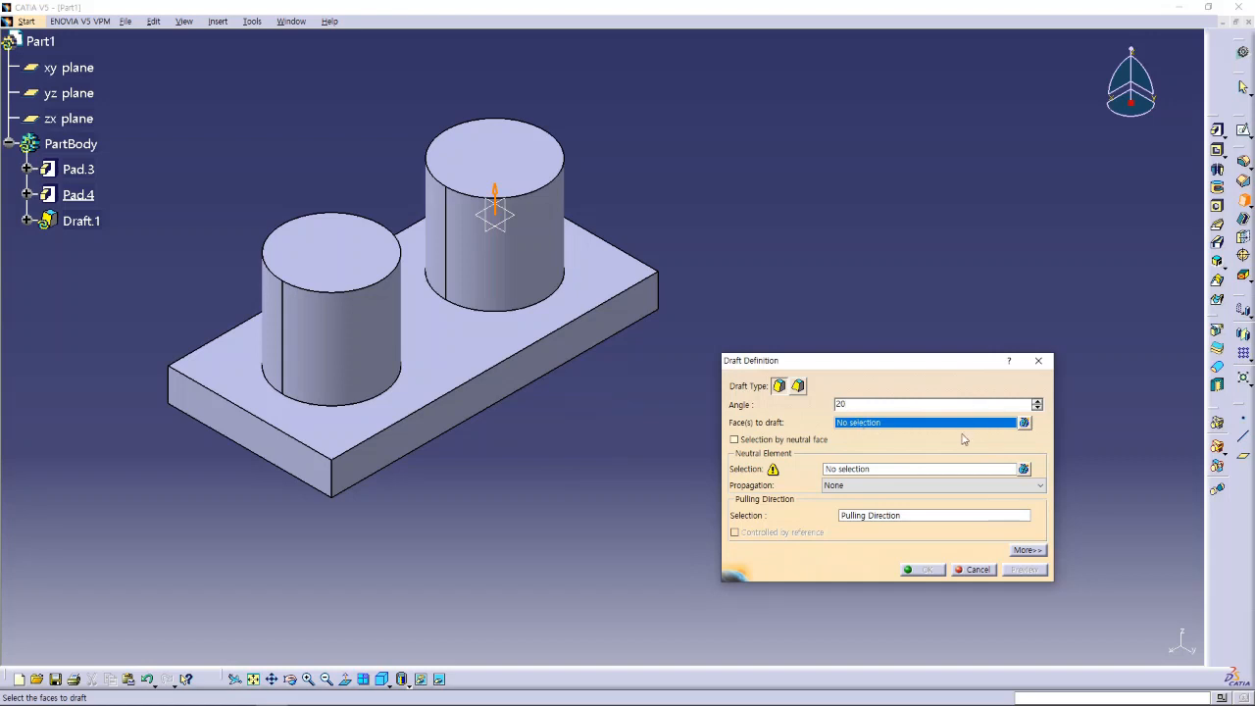
pyautogui.click(385, 330)
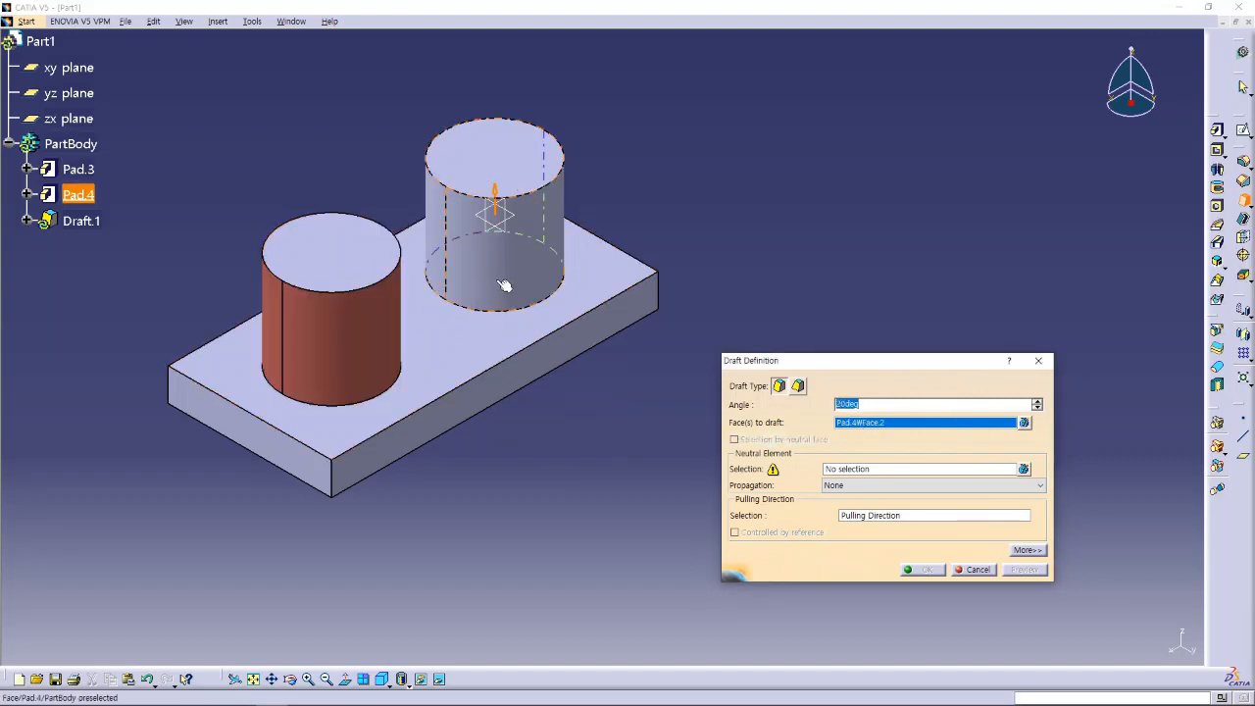
pyautogui.click(503, 285)
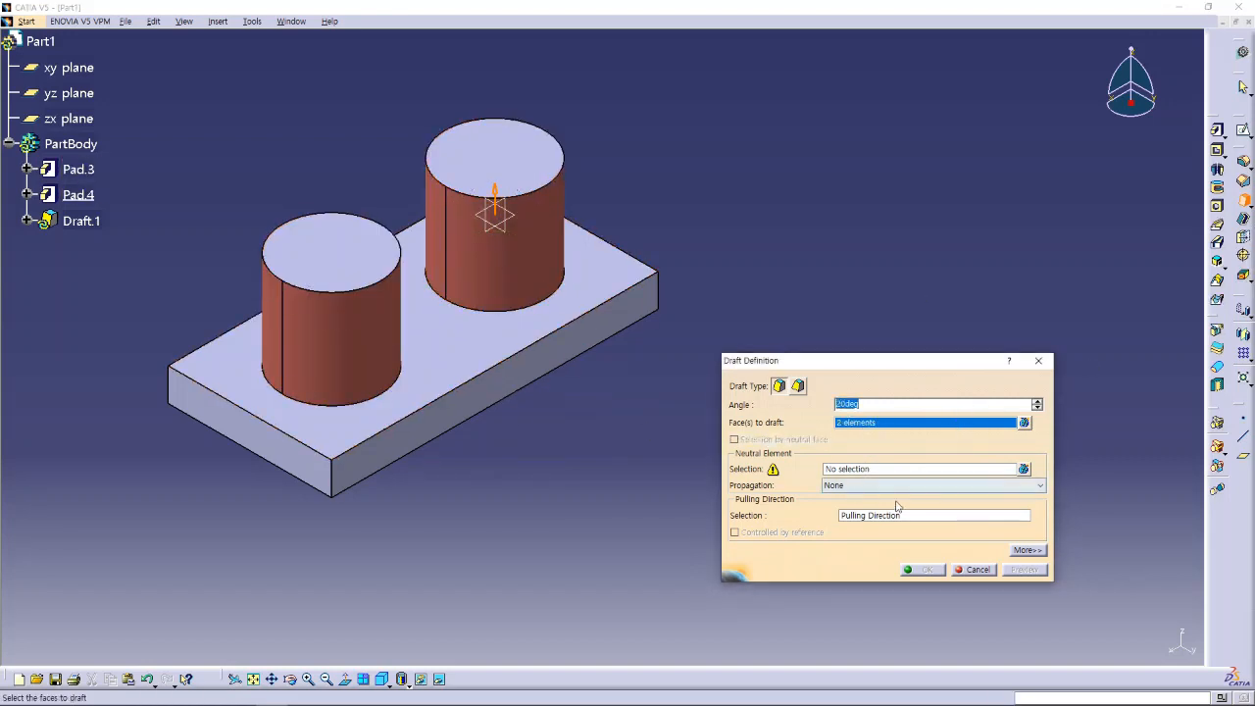
pyautogui.click(854, 471)
pyautogui.click(481, 356)
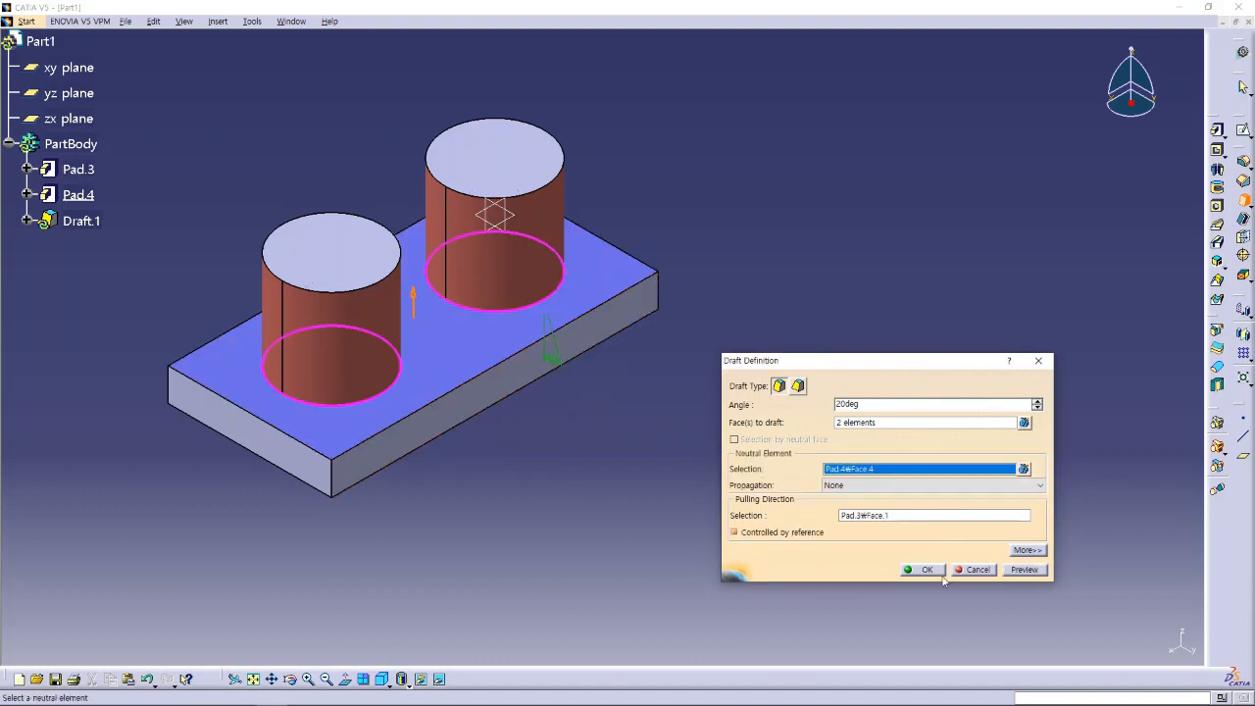
pyautogui.click(1023, 570)
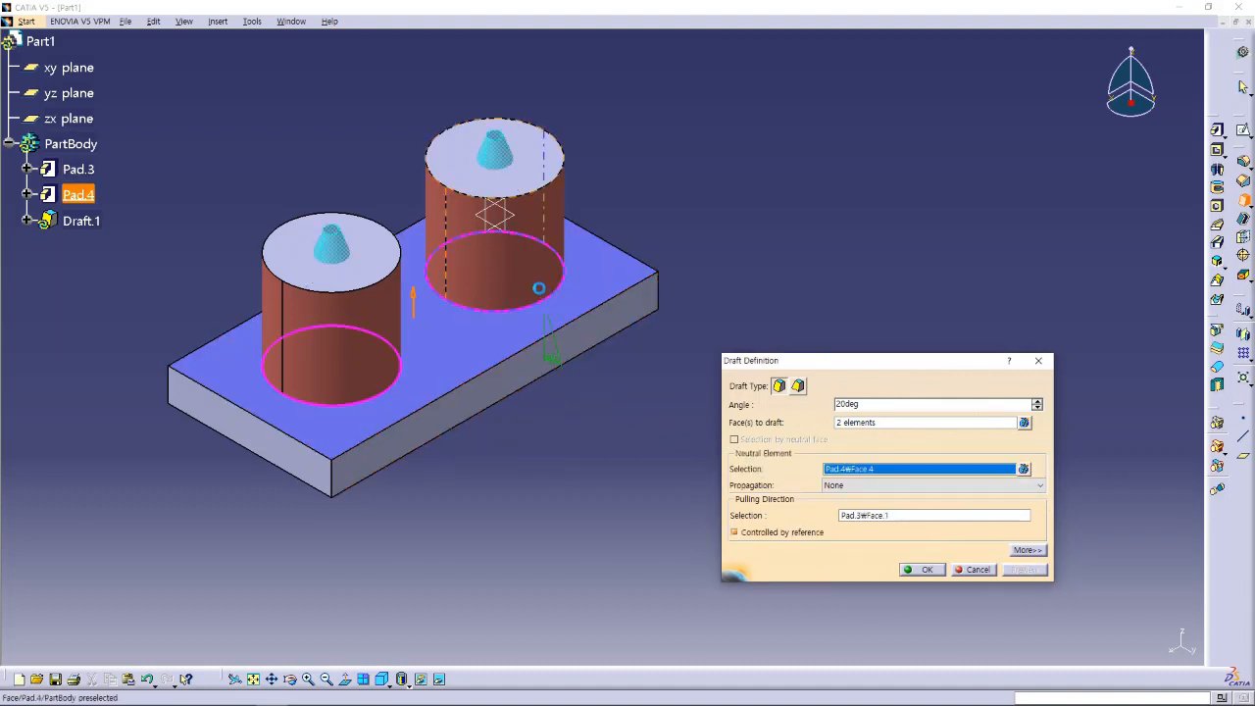
pyautogui.click(922, 570)
pyautogui.click(786, 484)
# - Create a face-face fillet with a 20 mm radius between the conical side faces of the two bosses
pyautogui.moveTo(656, 447); pyautogui.dragTo(769, 403, button='middle')
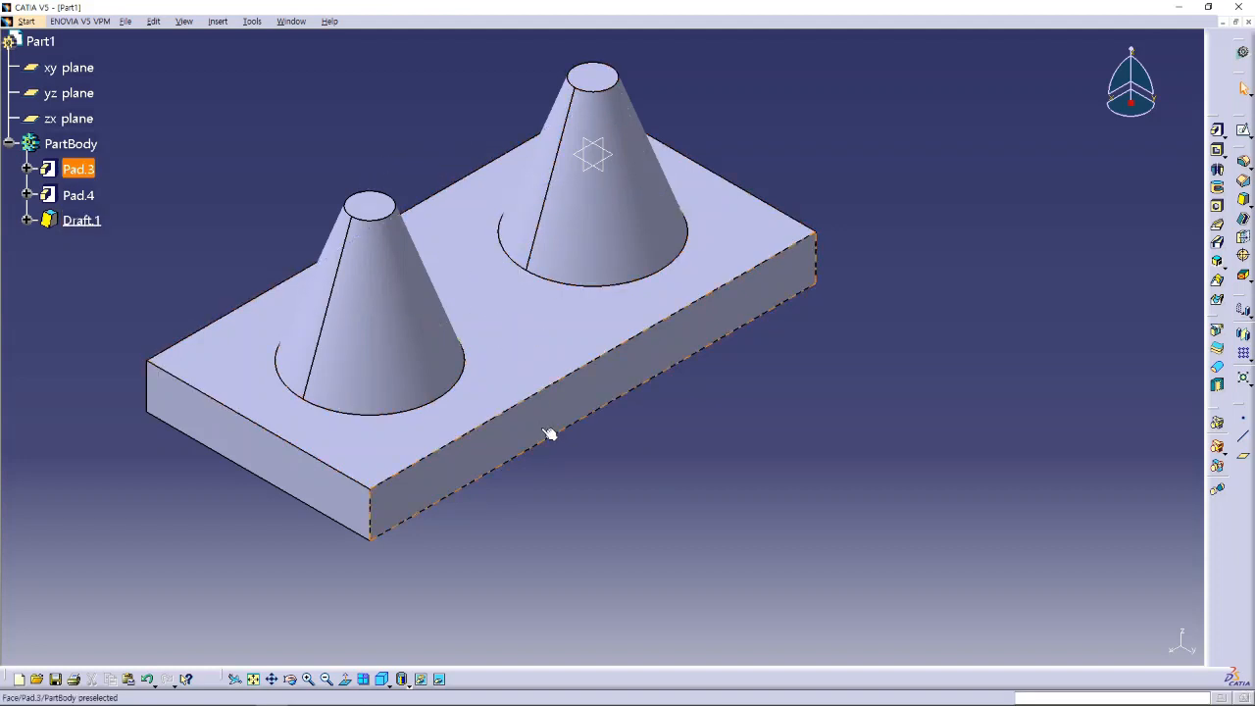
pyautogui.moveTo(683, 470); pyautogui.dragTo(655, 471, button='middle')
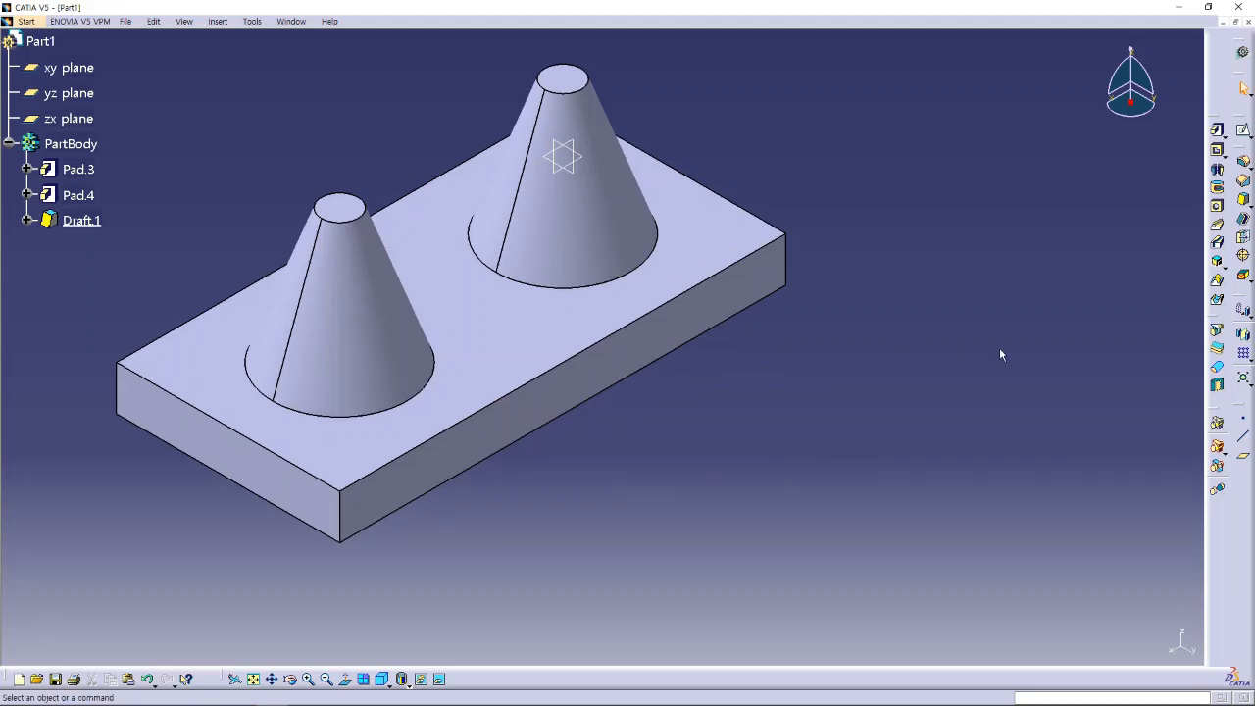
pyautogui.click(1249, 169)
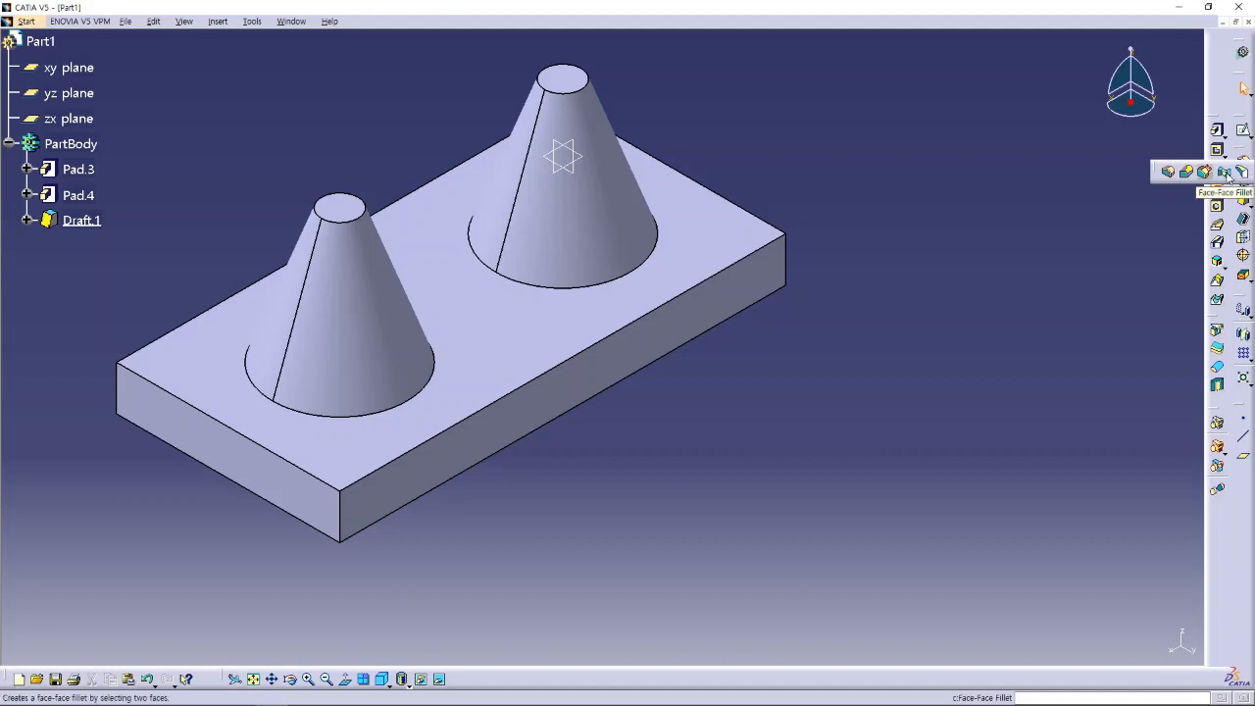
pyautogui.click(1225, 171)
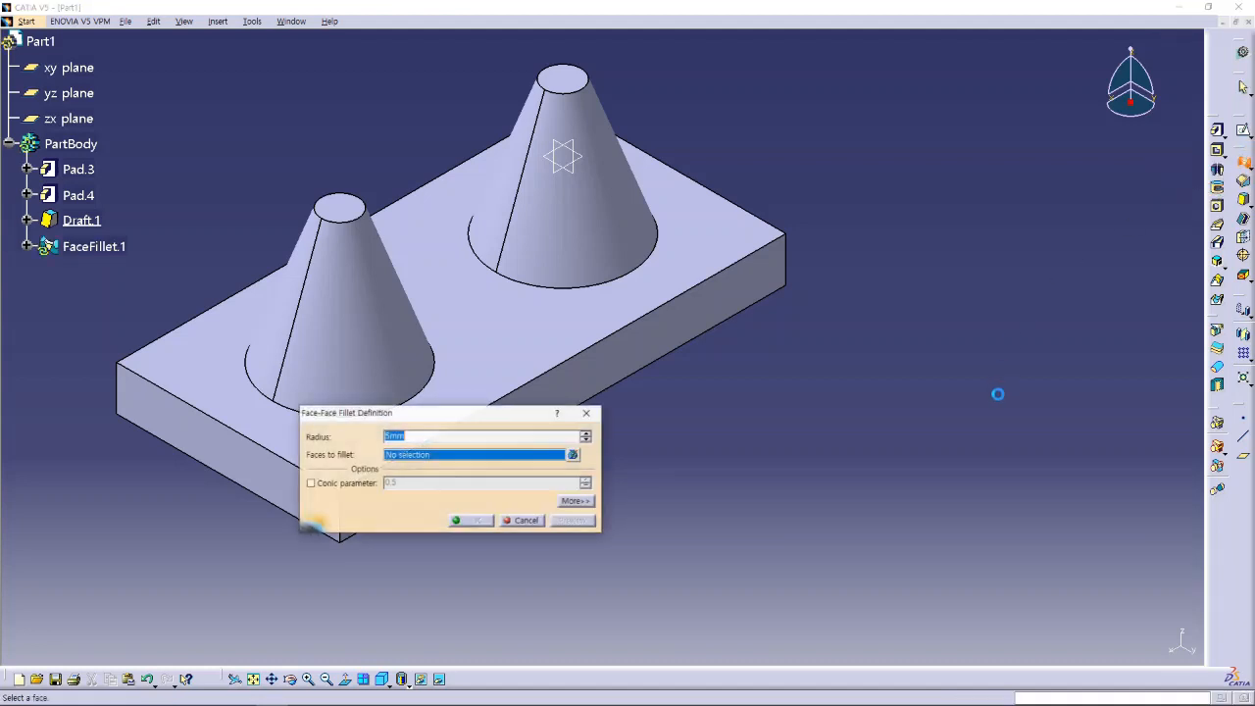
pyautogui.moveTo(481, 426); pyautogui.dragTo(854, 416)
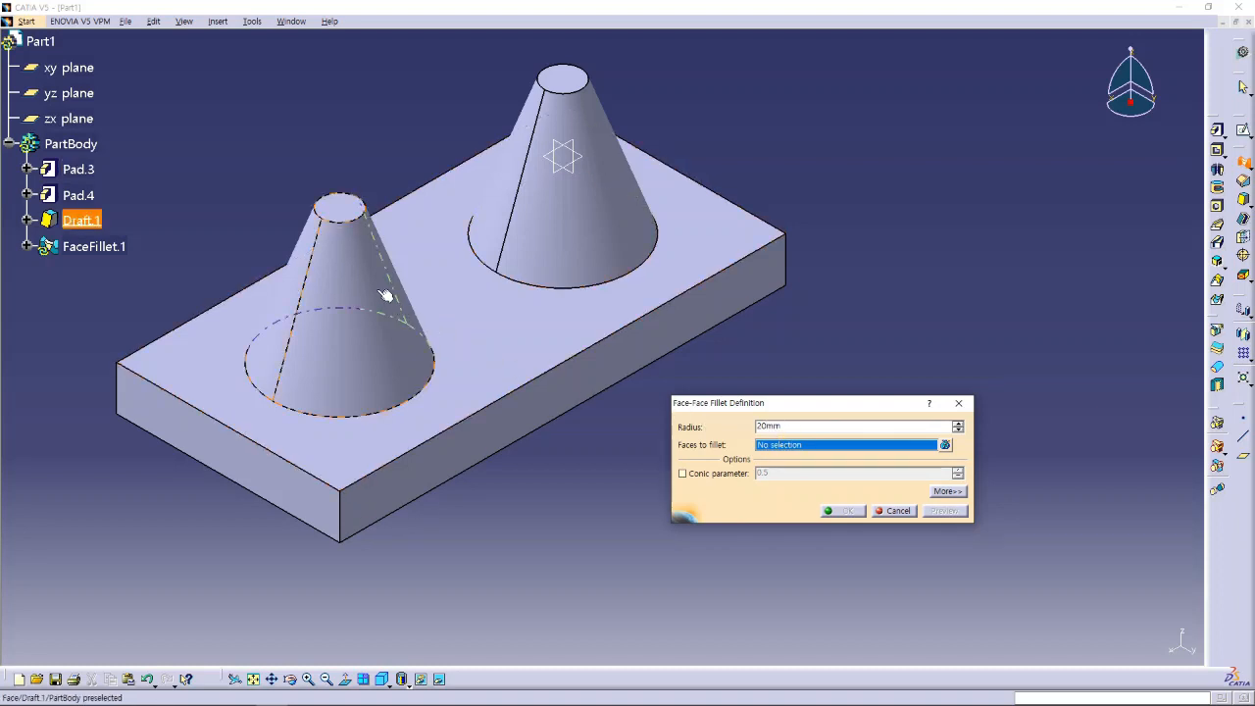
pyautogui.click(383, 353)
pyautogui.click(560, 218)
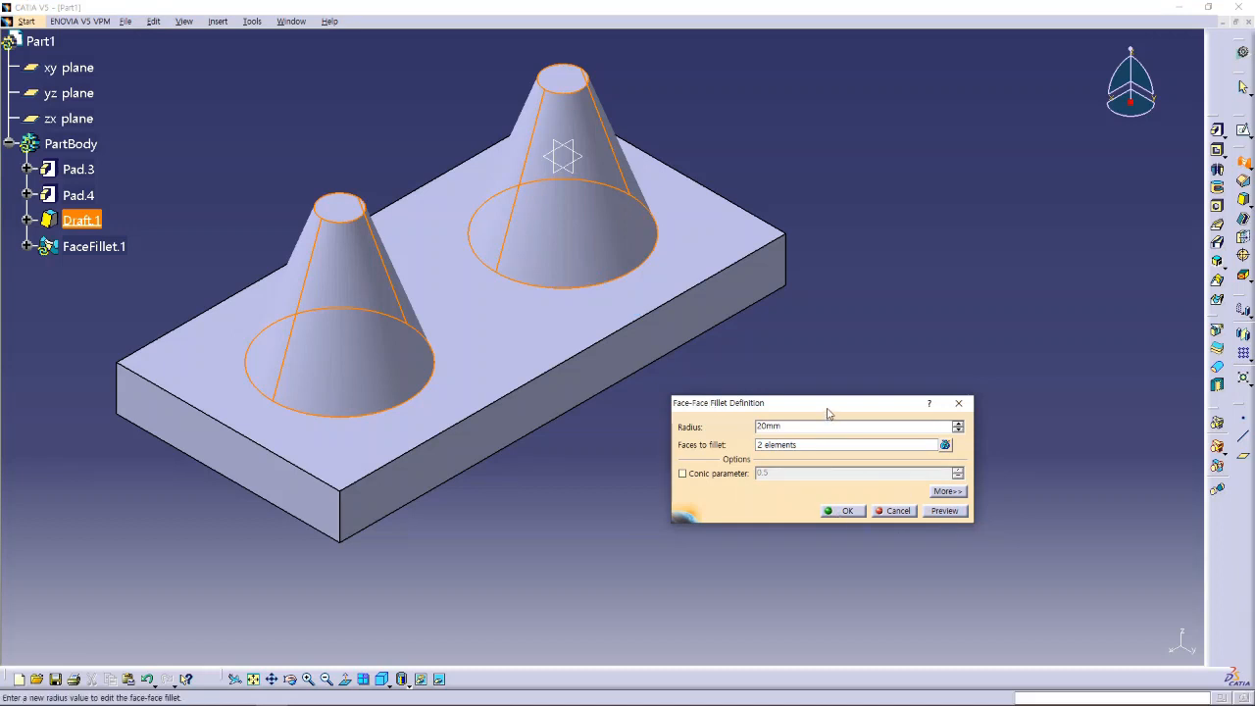
pyautogui.moveTo(826, 413); pyautogui.dragTo(718, 439)
pyautogui.click(837, 539)
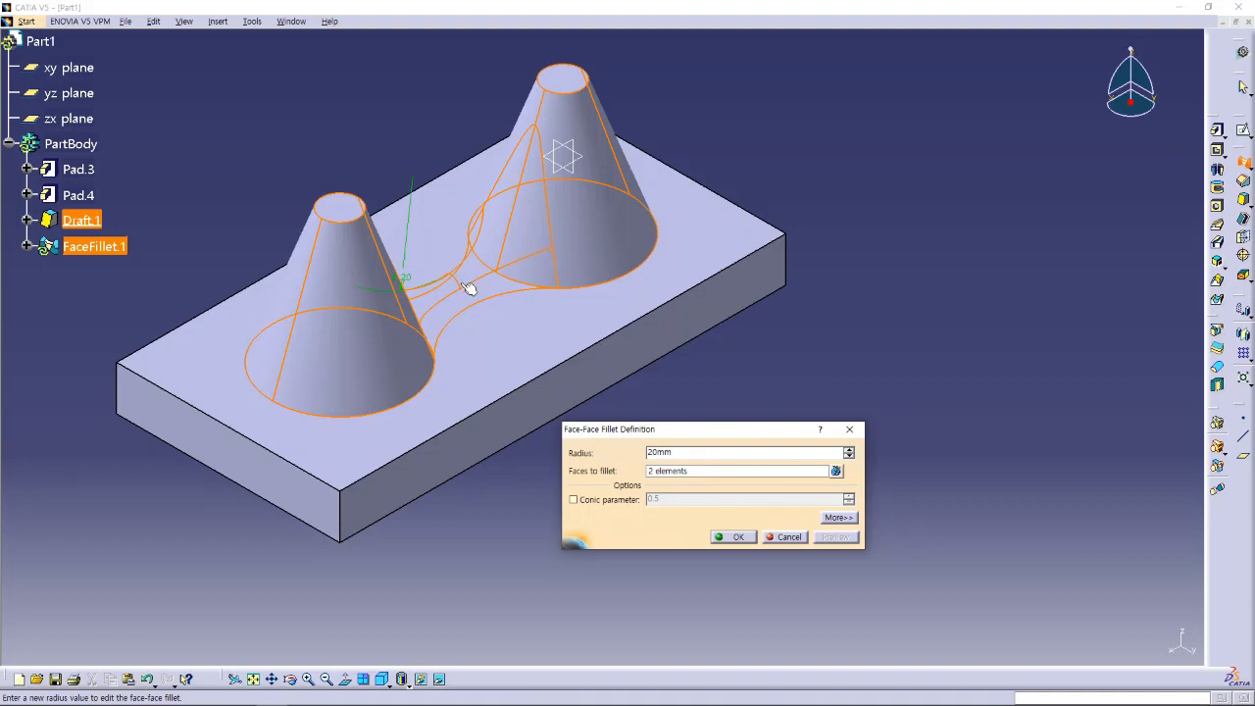
pyautogui.click(742, 537)
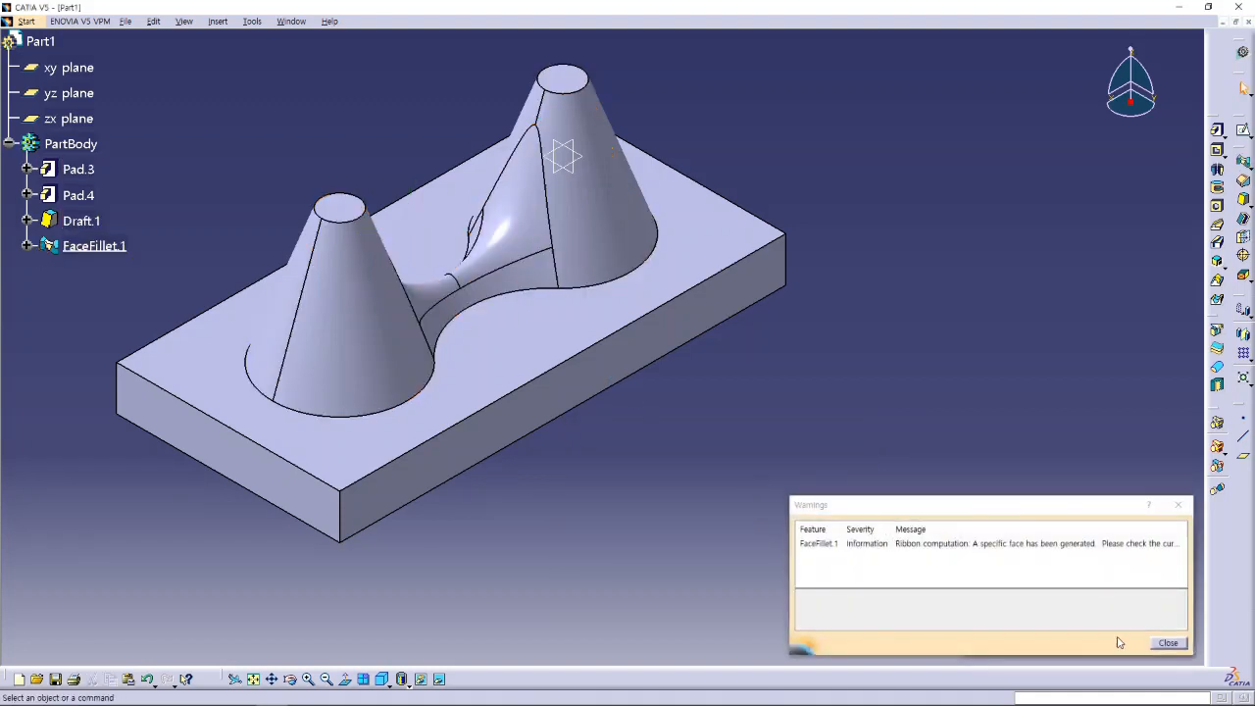
pyautogui.click(1168, 644)
pyautogui.click(1180, 649)
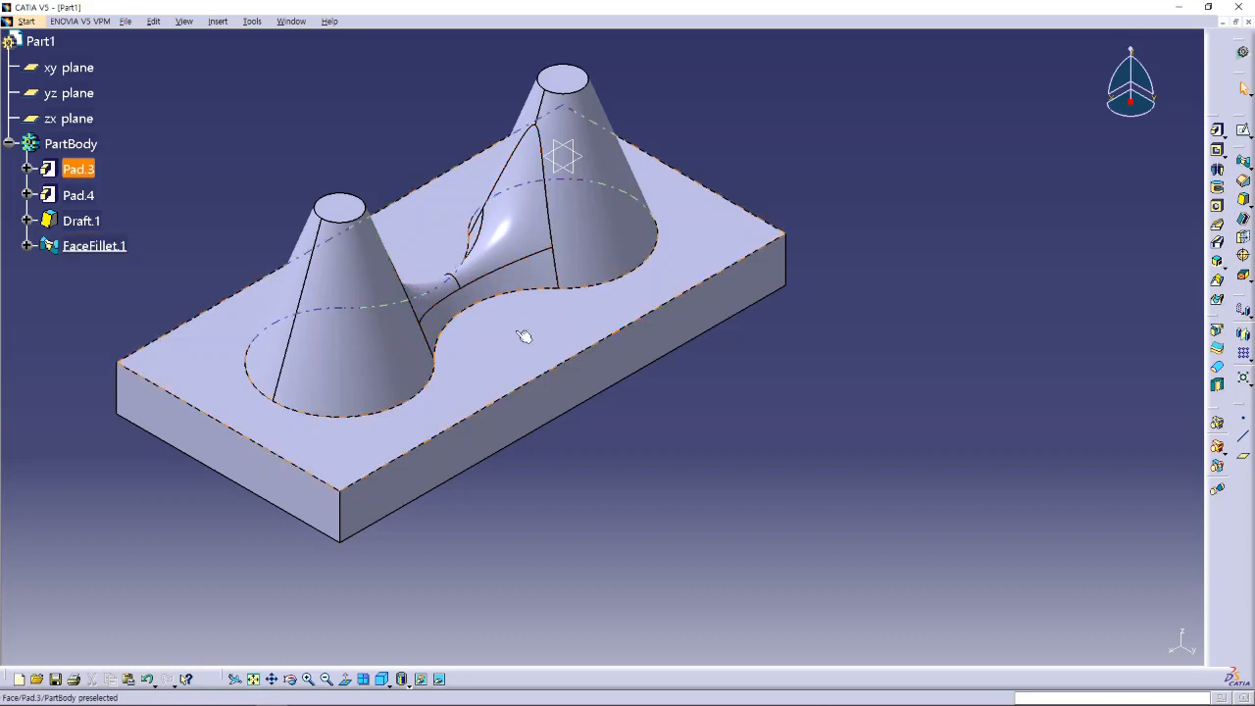
pyautogui.click(520, 238)
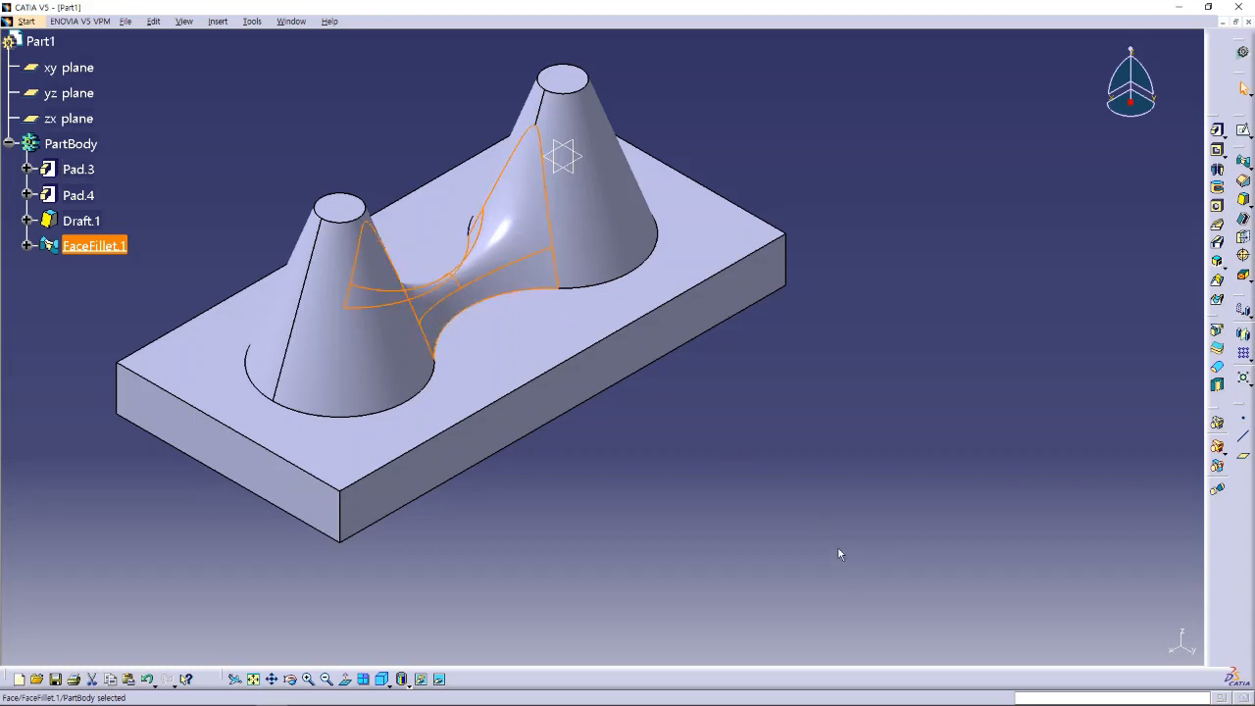
pyautogui.click(833, 547)
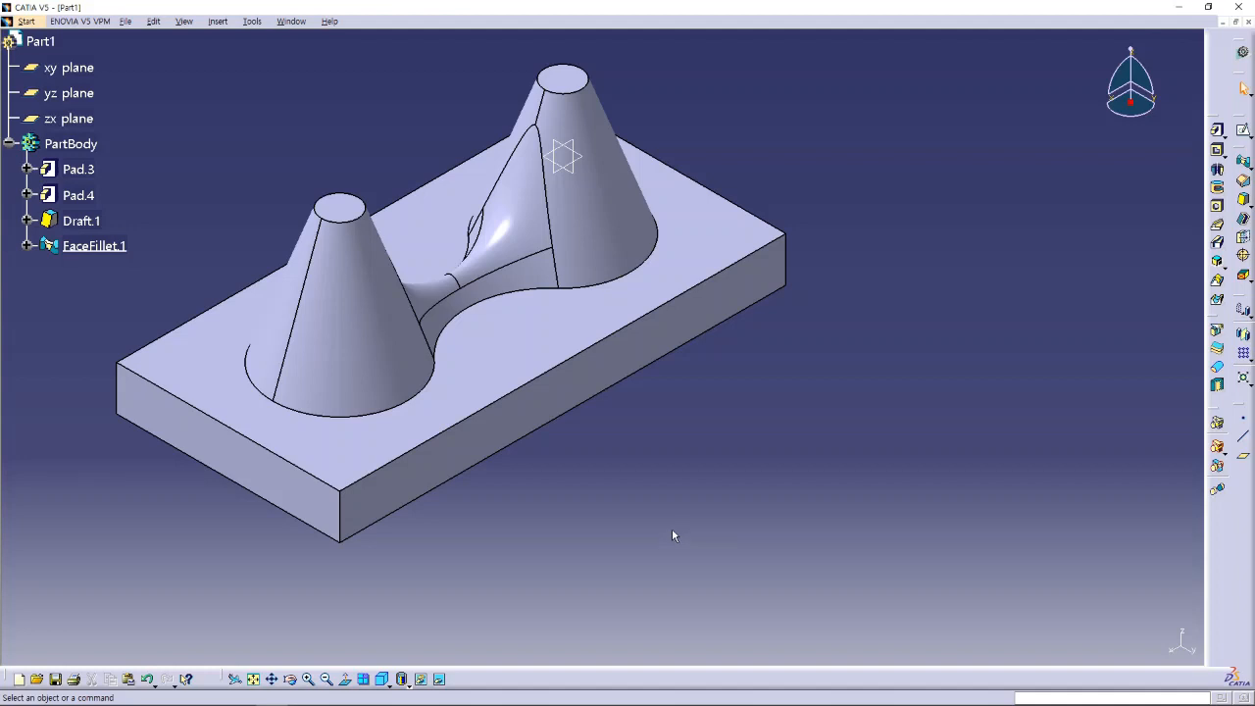
pyautogui.moveTo(672, 490); pyautogui.dragTo(732, 491, button='middle')
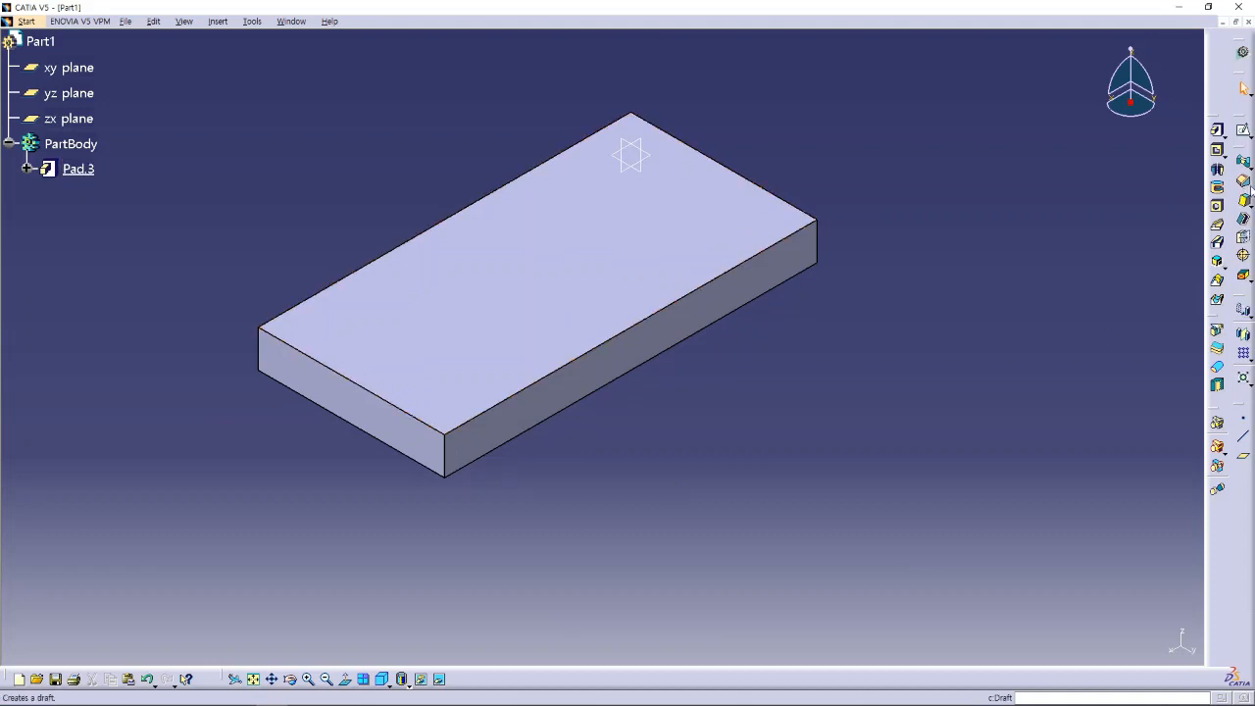
# - Fillet the two vertical corner edges at one short end of the plate with a 25 mm radius
pyautogui.click(1245, 185)
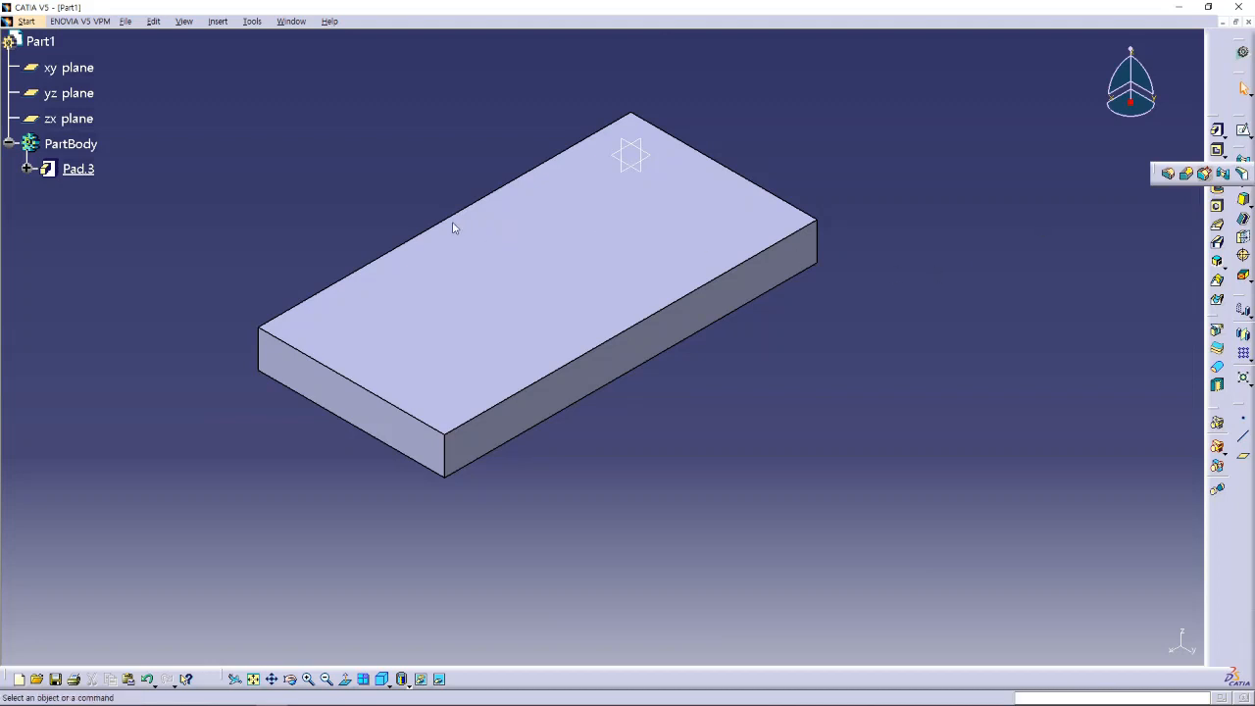
pyautogui.click(976, 549)
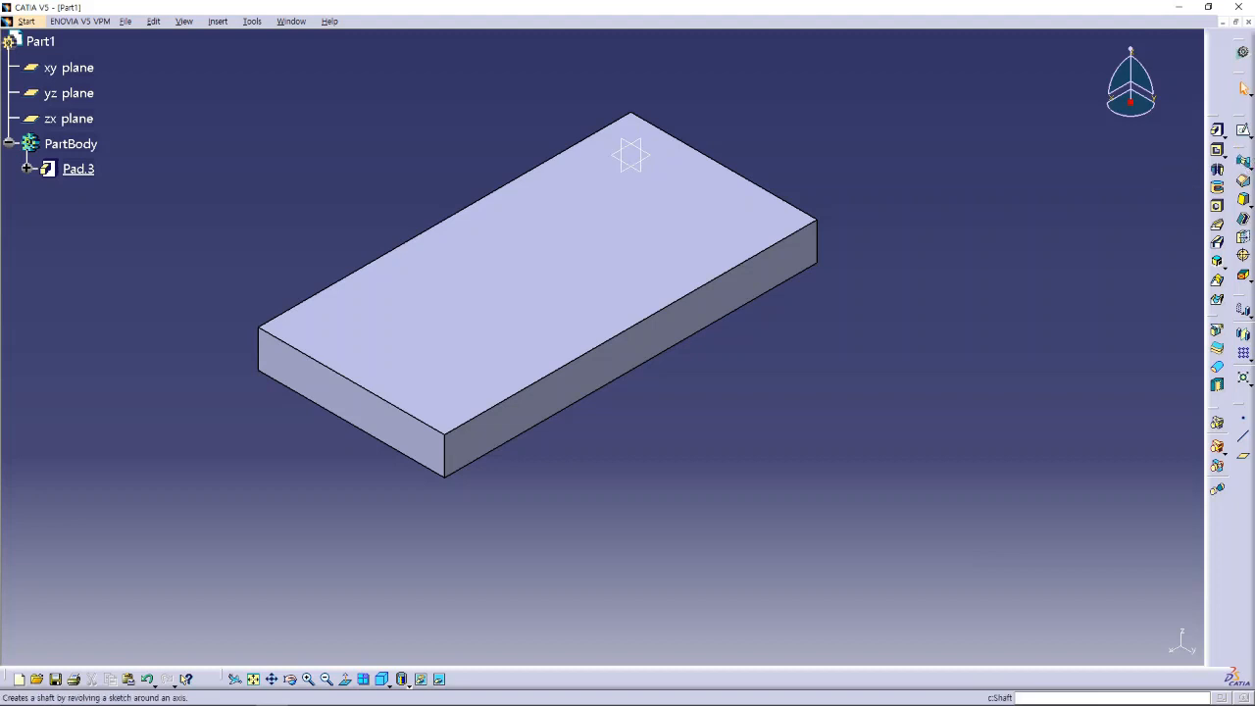
pyautogui.moveTo(1236, 165); pyautogui.dragTo(1185, 174)
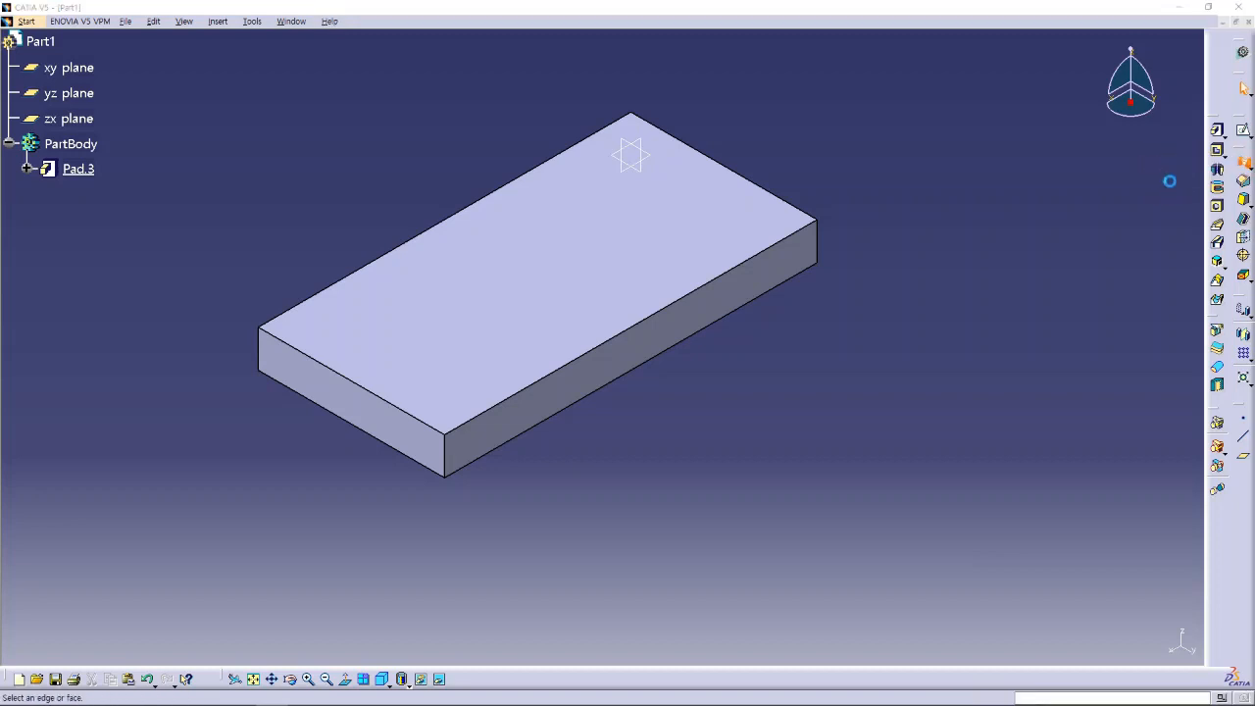
pyautogui.click(261, 350)
pyautogui.click(445, 457)
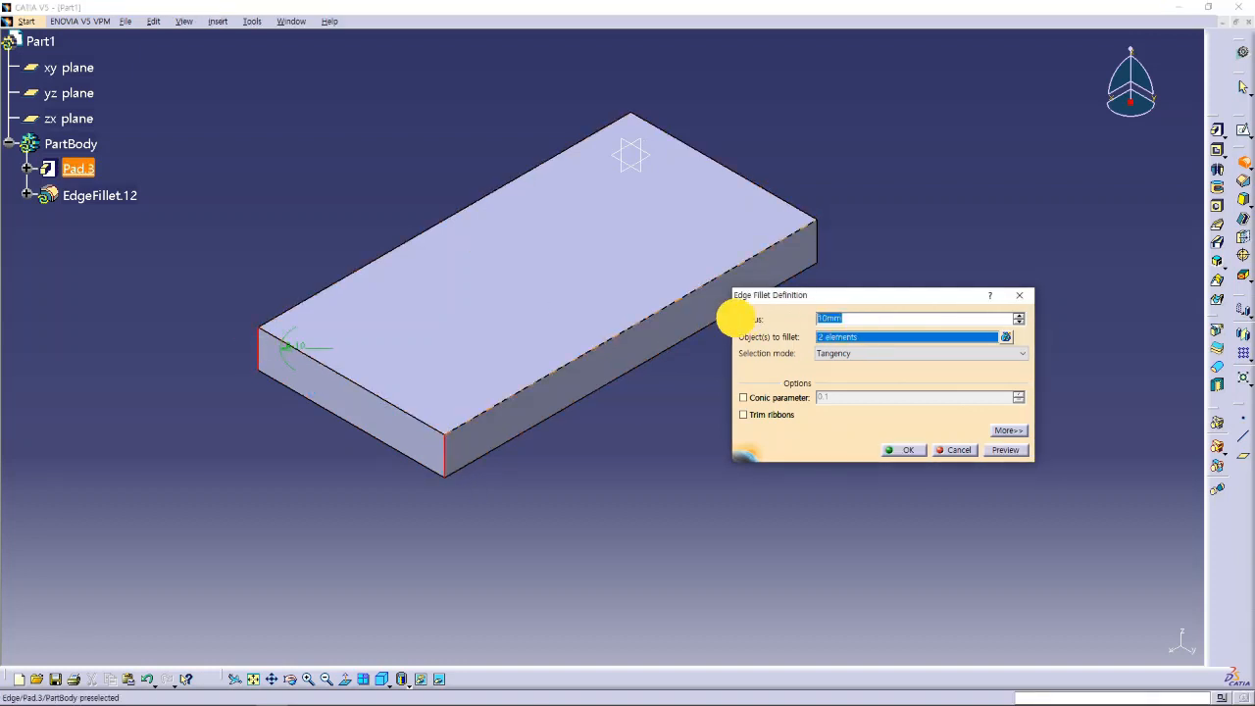
pyautogui.write('25')
pyautogui.click(985, 454)
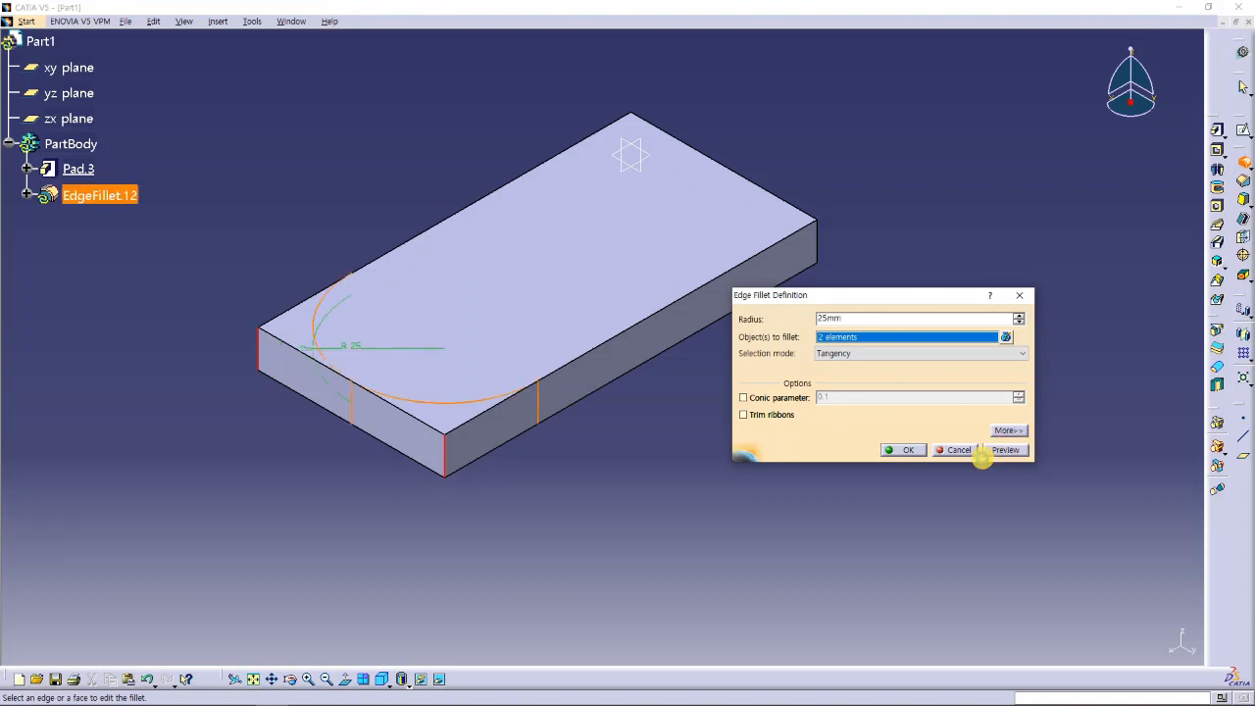
pyautogui.click(902, 450)
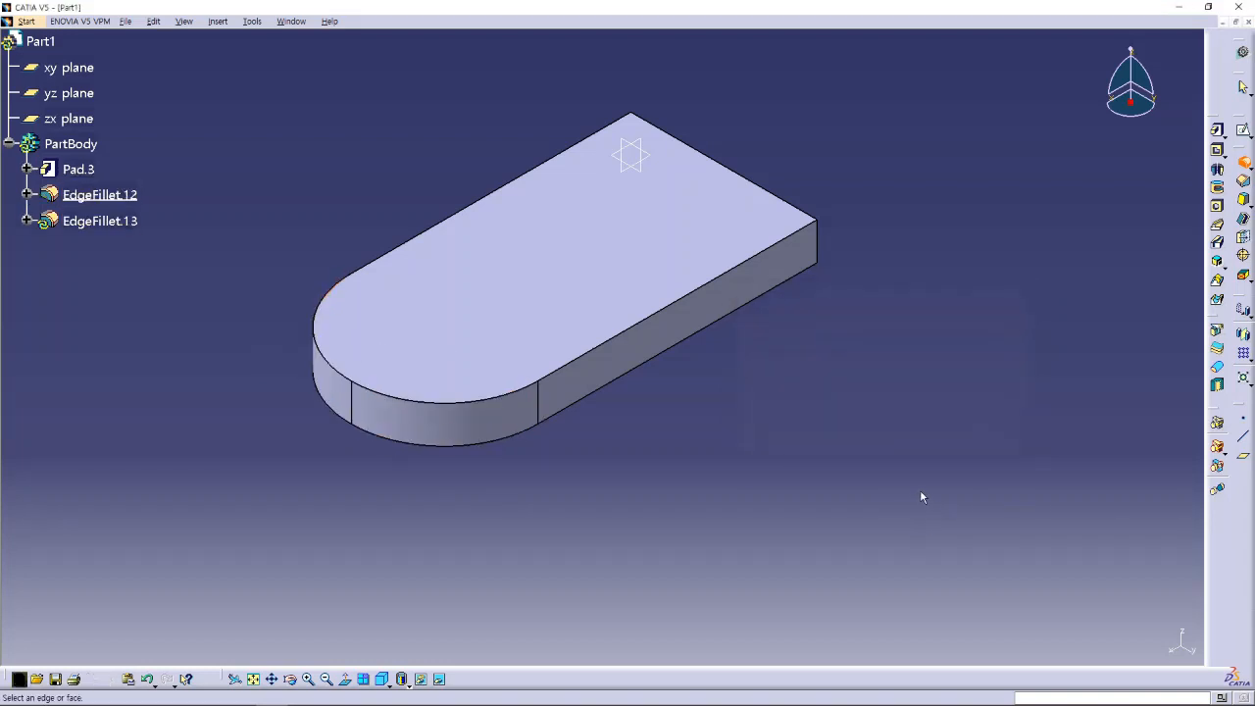
pyautogui.click(959, 453)
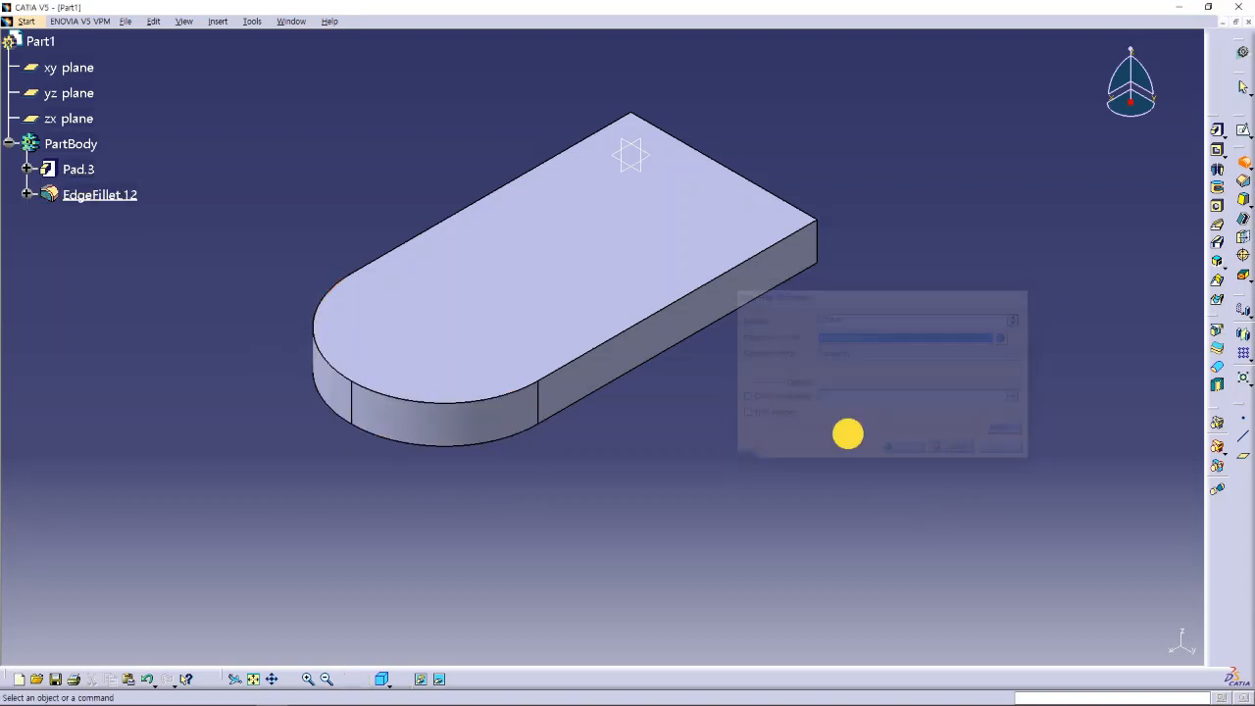
# - Create a tritangent fillet between the plate's two long side faces, removing the flat end face opposite the rounded end
pyautogui.moveTo(856, 409); pyautogui.dragTo(804, 442, button='middle')
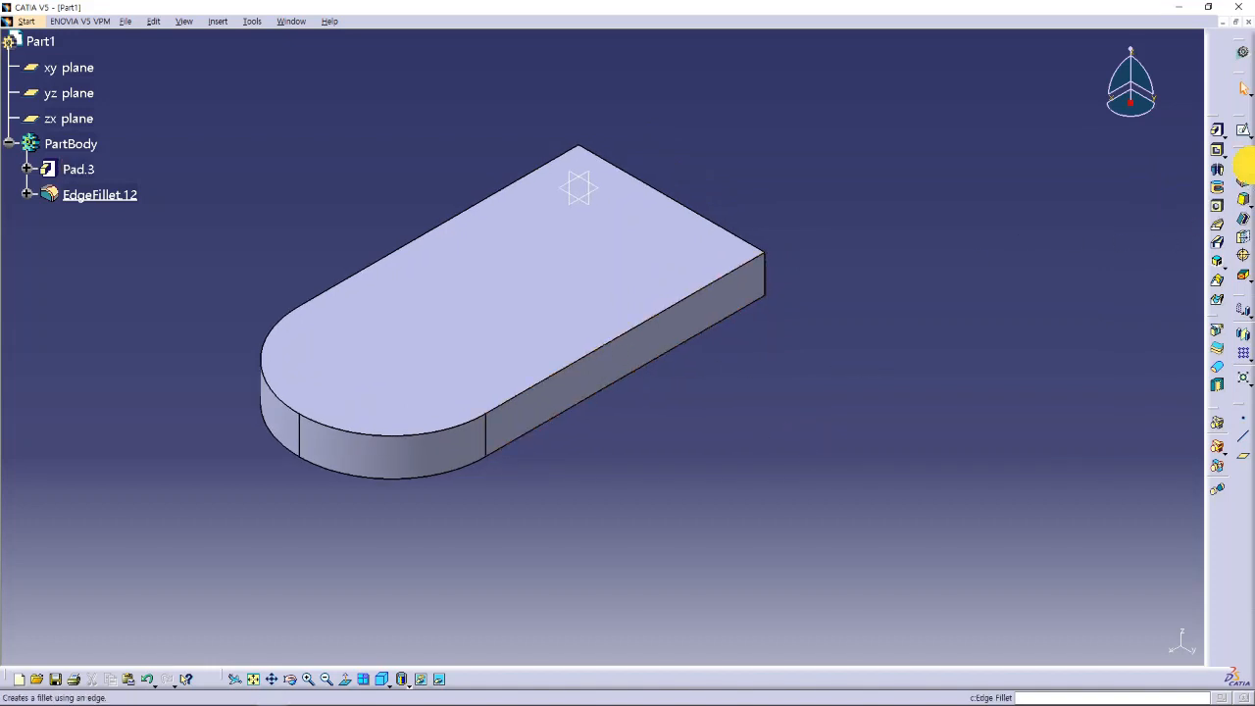
pyautogui.click(1239, 179)
pyautogui.click(1238, 179)
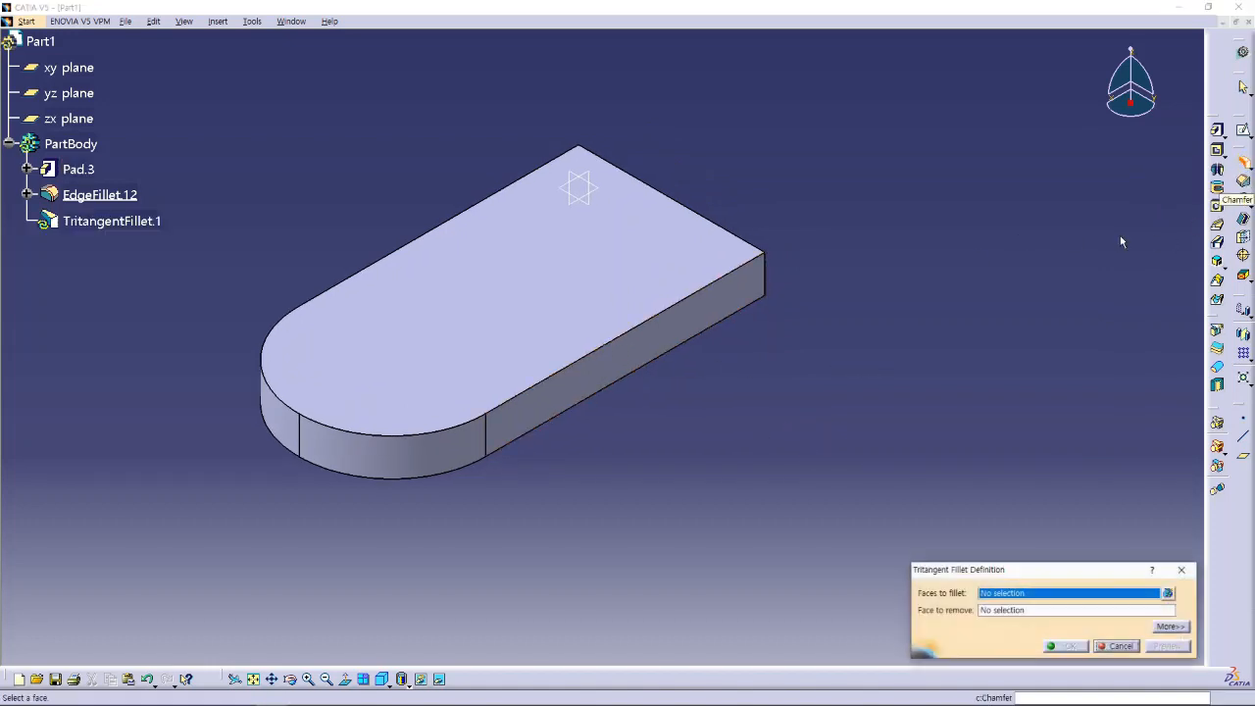
pyautogui.moveTo(992, 576); pyautogui.dragTo(861, 429)
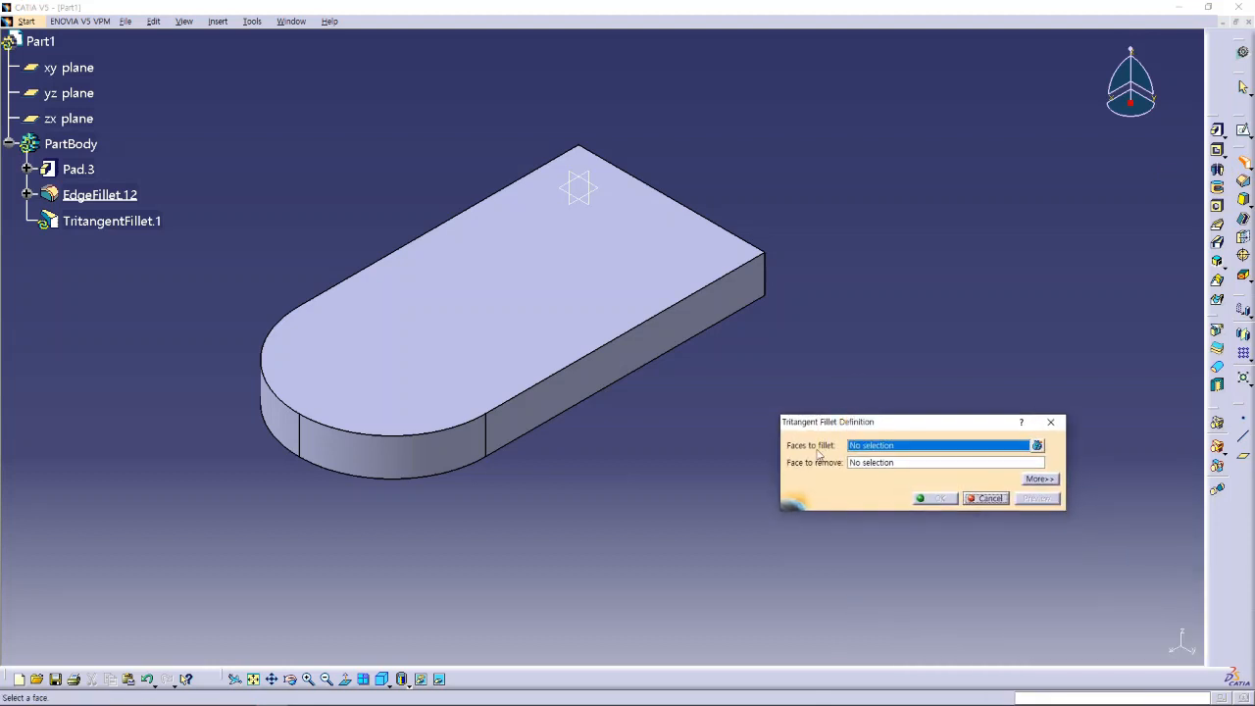
pyautogui.click(669, 352)
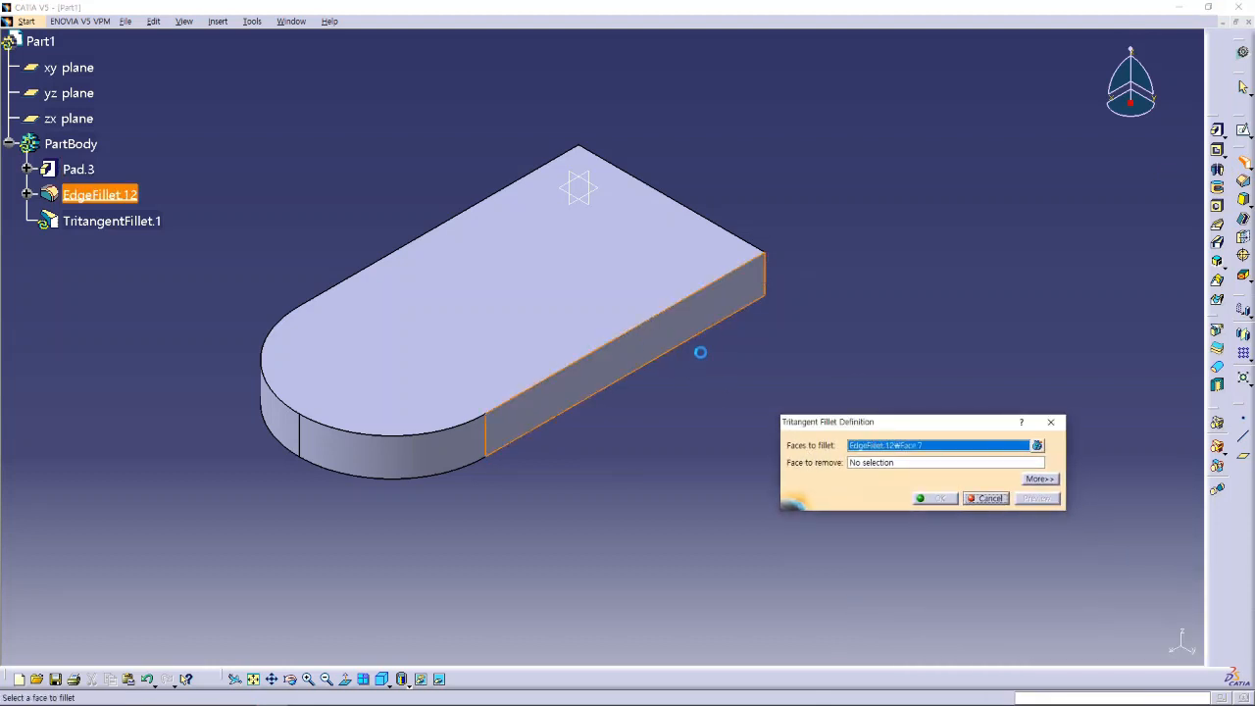
pyautogui.moveTo(611, 216); pyautogui.dragTo(743, 443, button='middle')
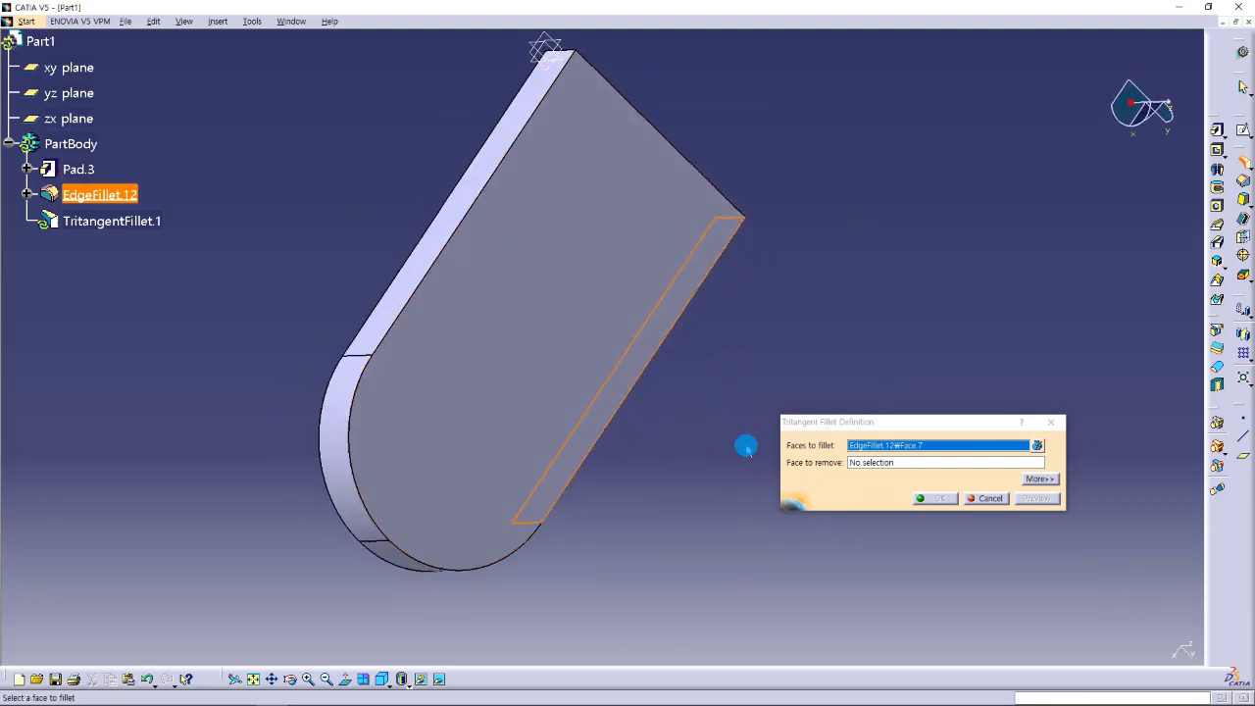
pyautogui.click(485, 177)
pyautogui.moveTo(795, 213); pyautogui.dragTo(550, 377, button='middle')
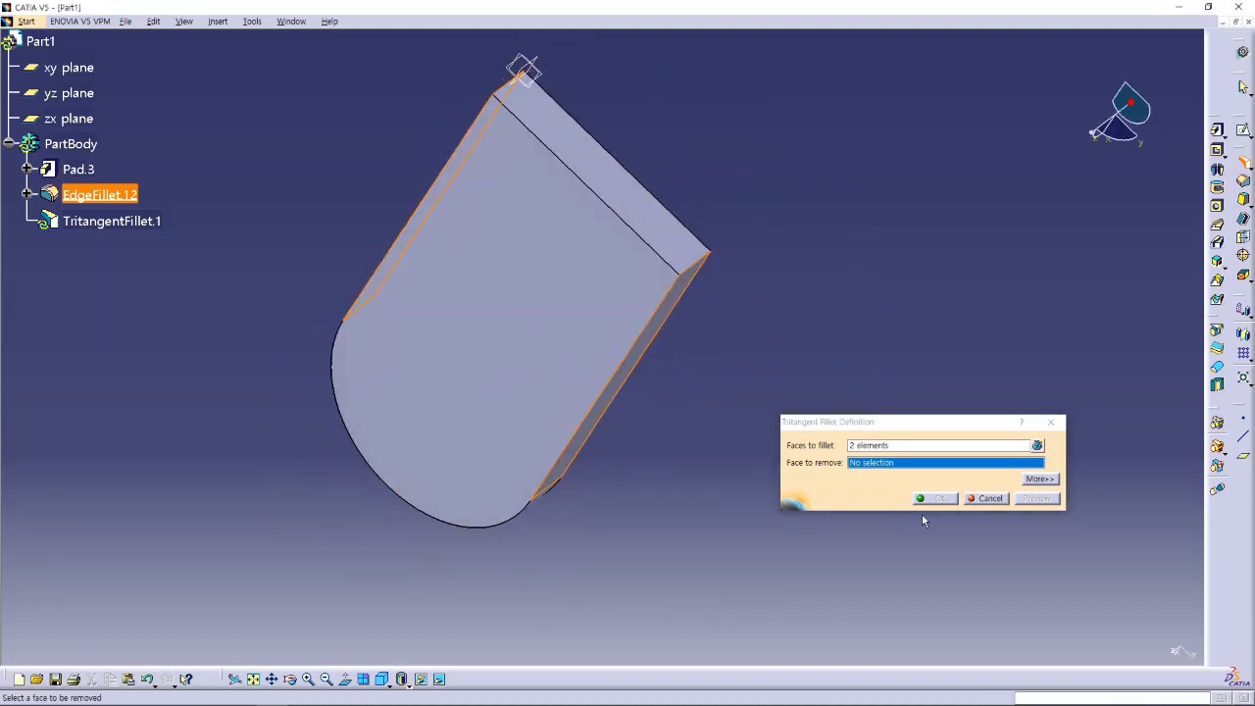
pyautogui.click(654, 211)
pyautogui.click(1034, 498)
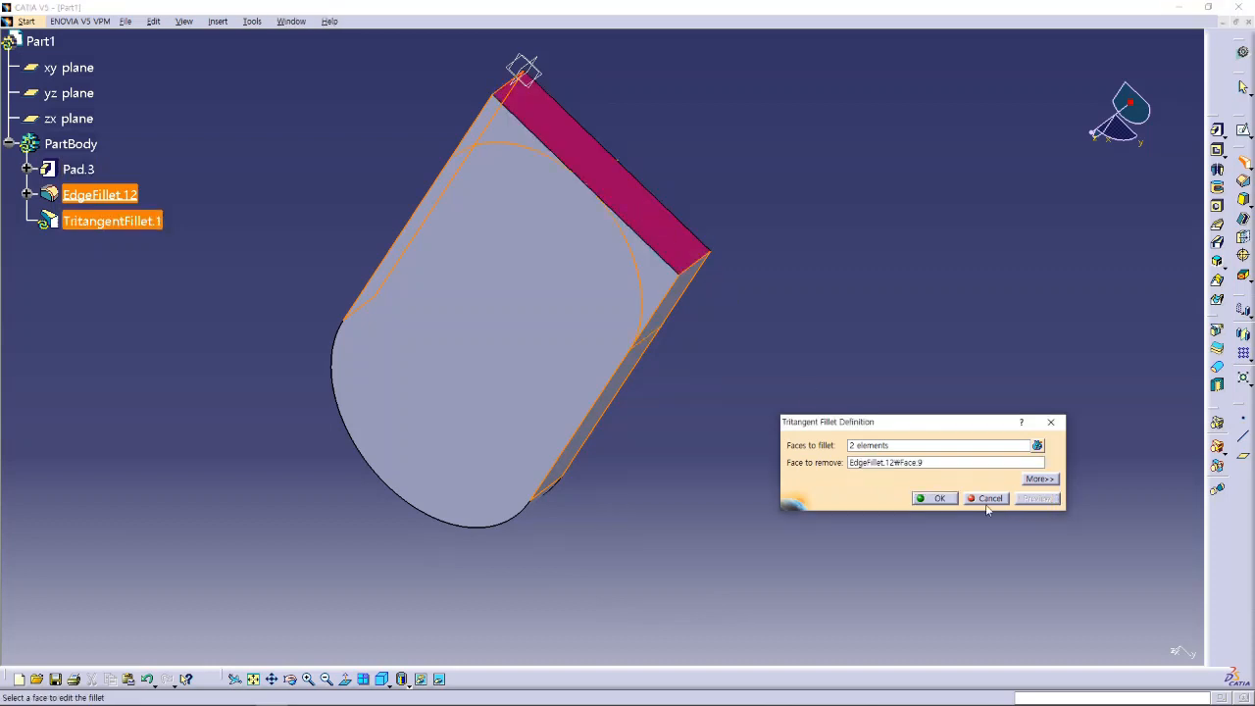
pyautogui.click(939, 498)
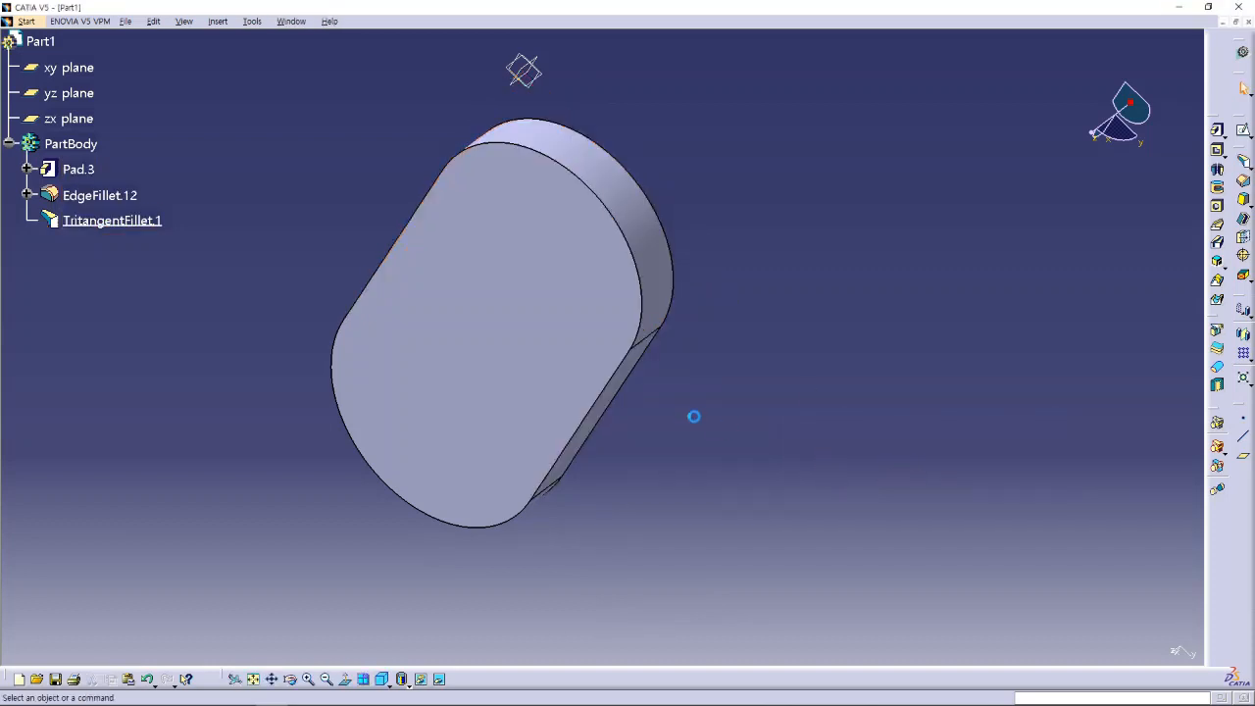
pyautogui.click(382, 679)
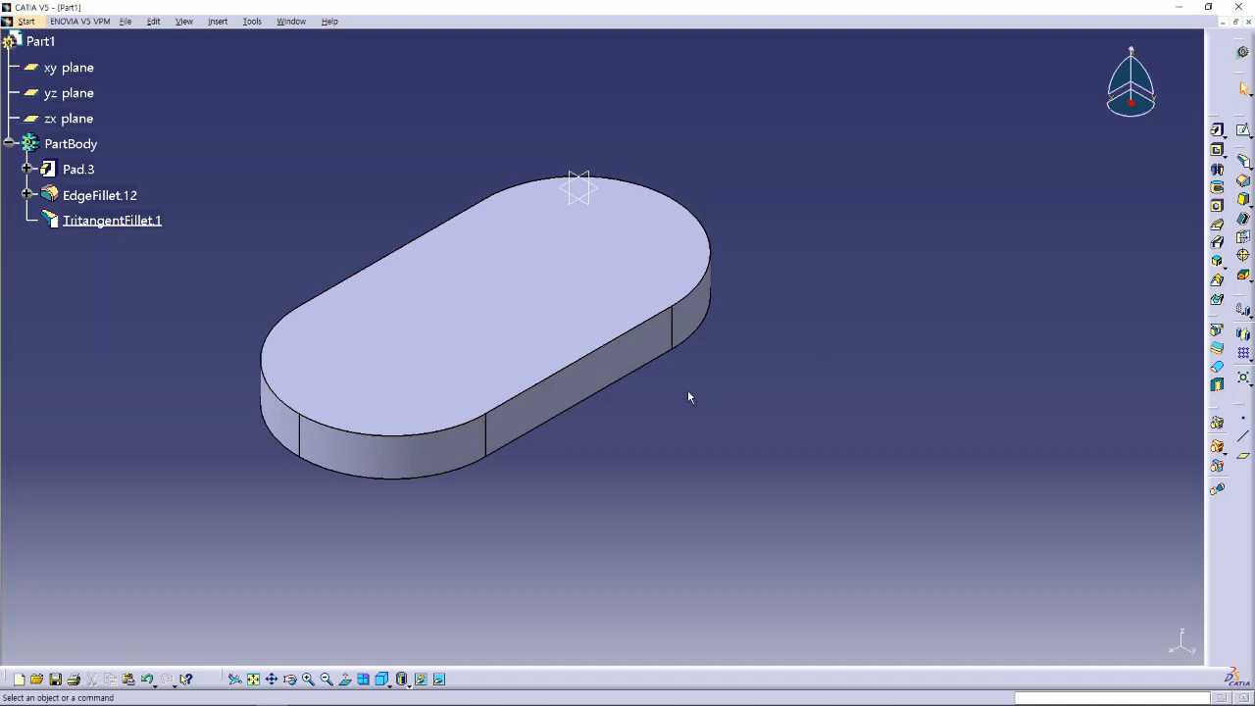
pyautogui.click(761, 421)
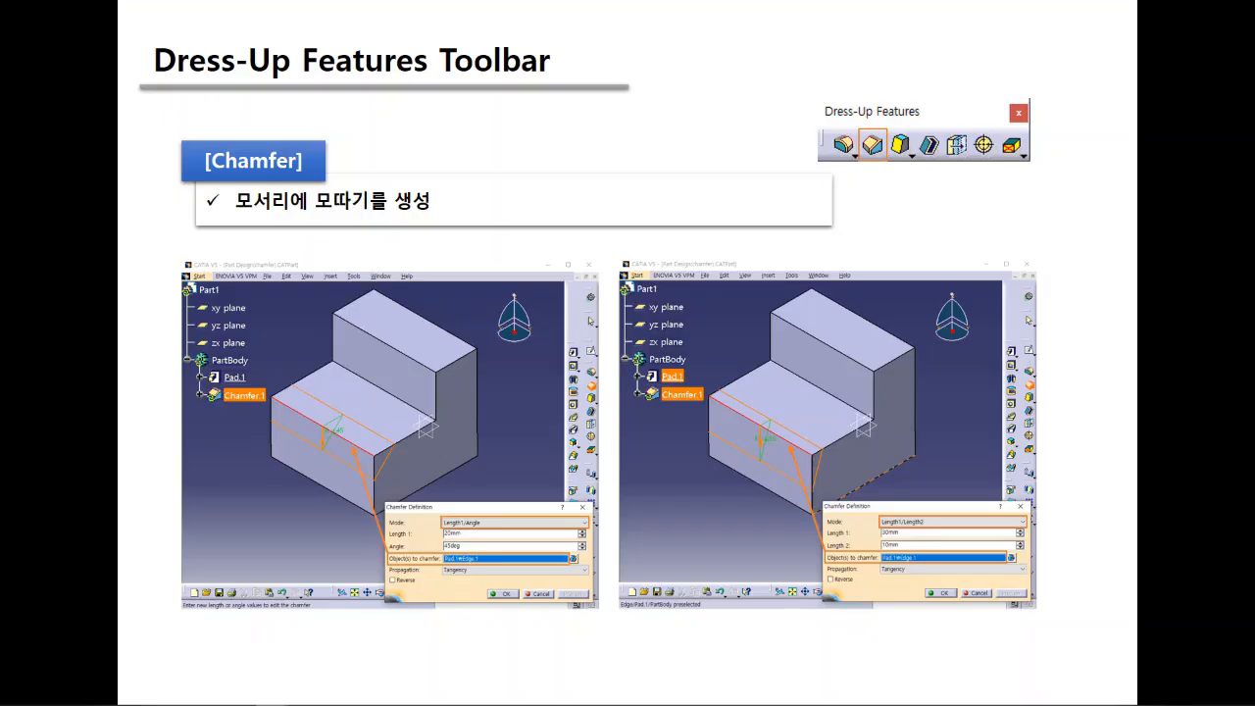
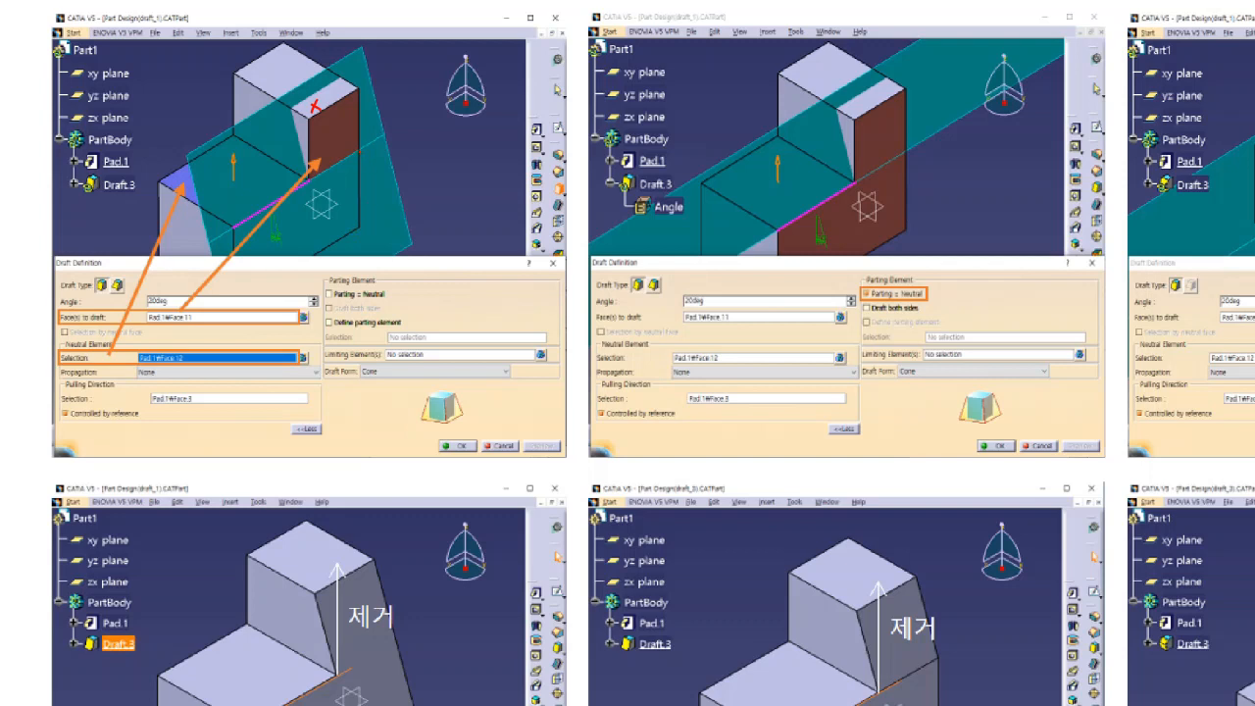
pyautogui.moveTo(359, 155)
pyautogui.mouseDown()
pyautogui.moveTo(376, 230)
pyautogui.moveTo(334, 245)
pyautogui.mouseUp()
pyautogui.moveTo(226, 184); pyautogui.dragTo(250, 183)
pyautogui.moveTo(857, 267)
pyautogui.mouseDown()
pyautogui.moveTo(902, 416)
pyautogui.moveTo(1104, 456)
pyautogui.mouseUp()
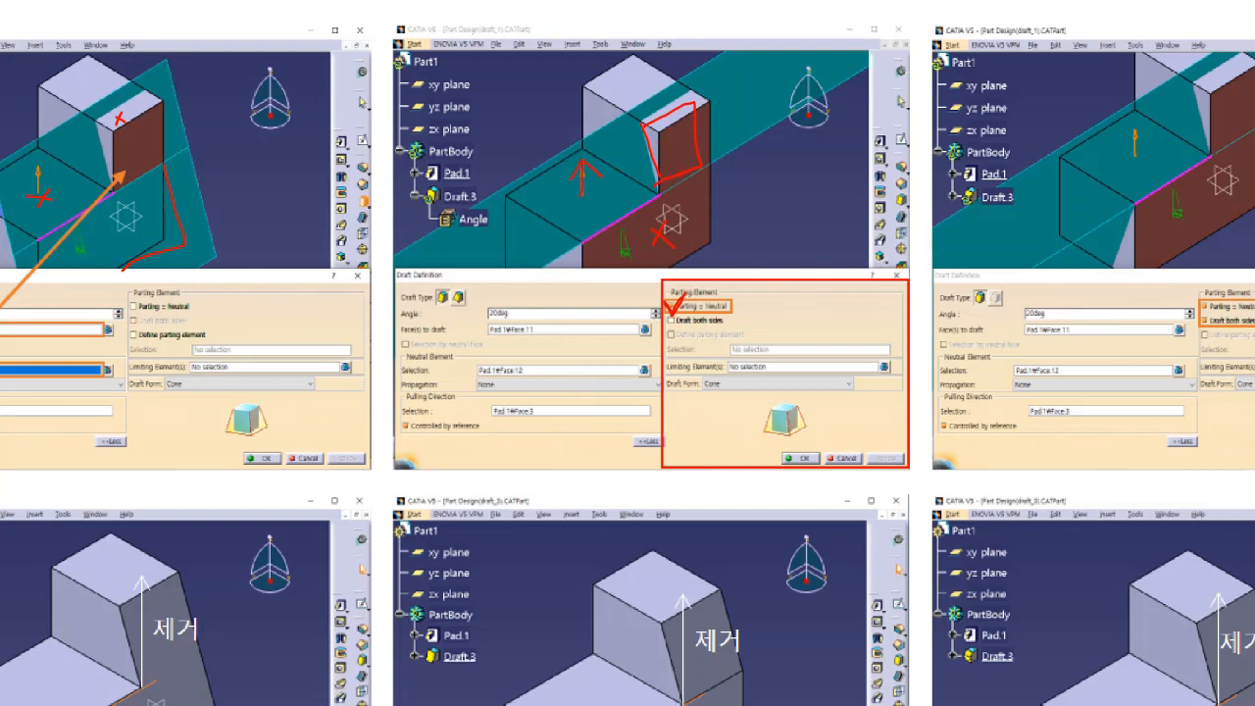
pyautogui.moveTo(584, 200)
pyautogui.mouseDown()
pyautogui.moveTo(586, 231)
pyautogui.moveTo(600, 216)
pyautogui.mouseUp()
pyautogui.moveTo(708, 169); pyautogui.dragTo(712, 189)
pyautogui.moveTo(600, 271); pyautogui.dragTo(734, 237)
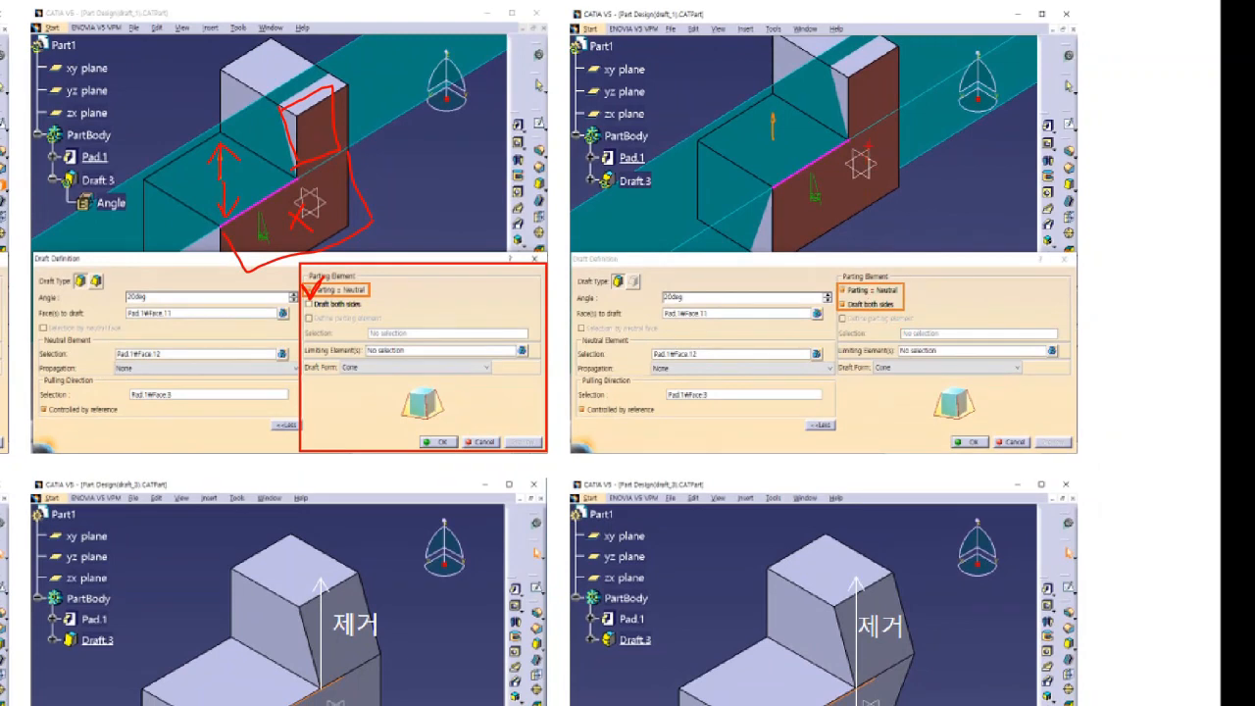
pyautogui.moveTo(848, 140)
pyautogui.mouseDown()
pyautogui.moveTo(797, 172)
pyautogui.moveTo(753, 160)
pyautogui.mouseUp()
pyautogui.moveTo(849, 134)
pyautogui.mouseDown()
pyautogui.moveTo(837, 103)
pyautogui.moveTo(888, 44)
pyautogui.mouseUp()
pyautogui.moveTo(908, 124); pyautogui.dragTo(898, 148)
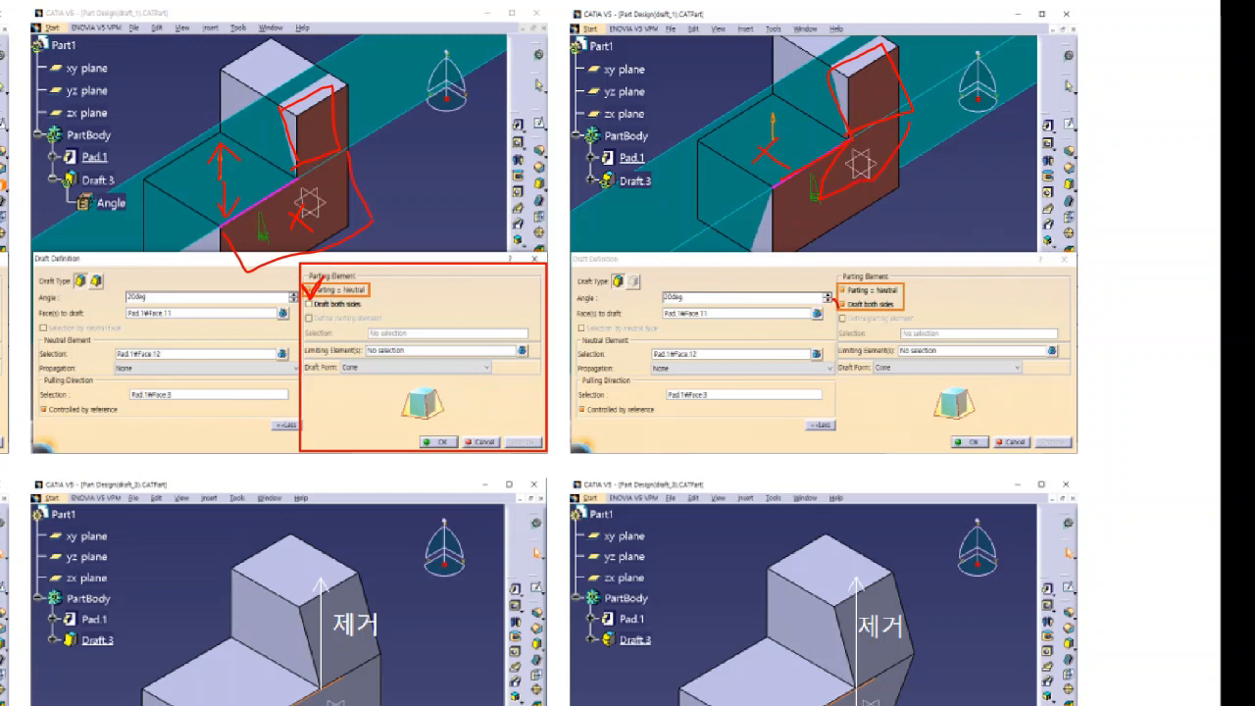
pyautogui.moveTo(838, 297); pyautogui.dragTo(860, 290)
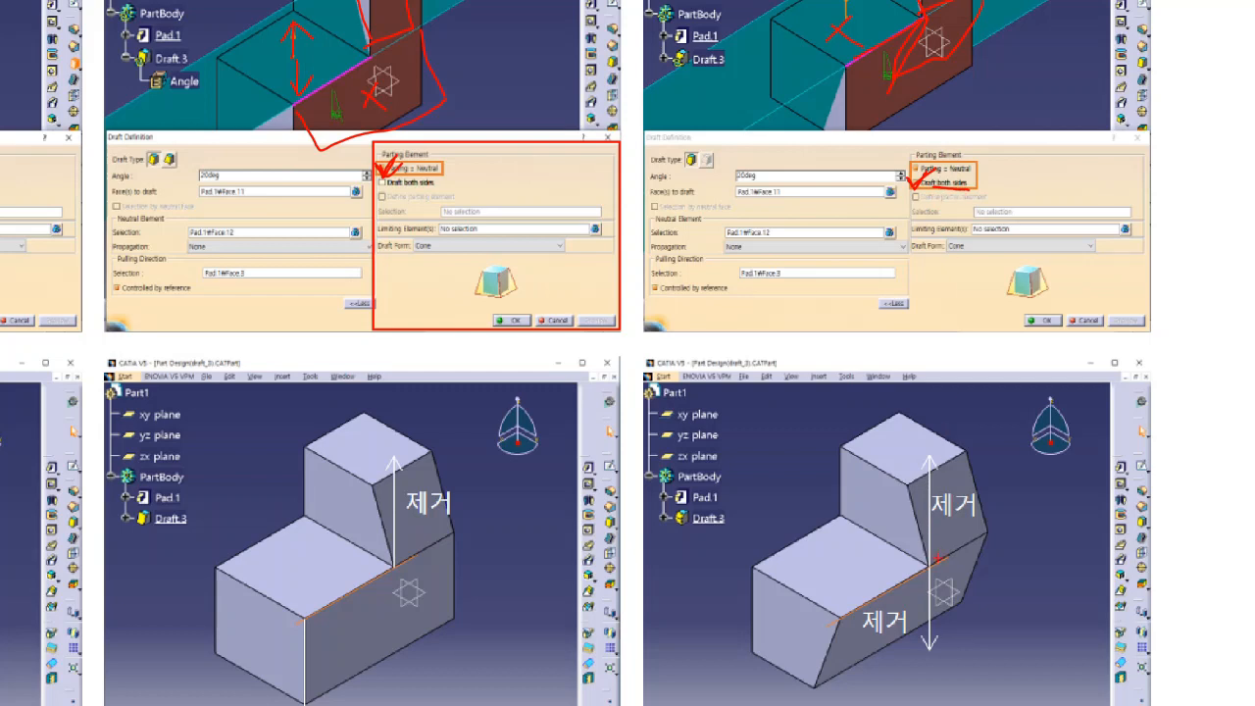
pyautogui.moveTo(845, 608)
pyautogui.mouseDown()
pyautogui.moveTo(949, 555)
pyautogui.moveTo(928, 541)
pyautogui.moveTo(912, 480)
pyautogui.moveTo(934, 496)
pyautogui.mouseUp()
pyautogui.moveTo(923, 565)
pyautogui.mouseDown()
pyautogui.moveTo(902, 632)
pyautogui.moveTo(932, 592)
pyautogui.mouseUp()
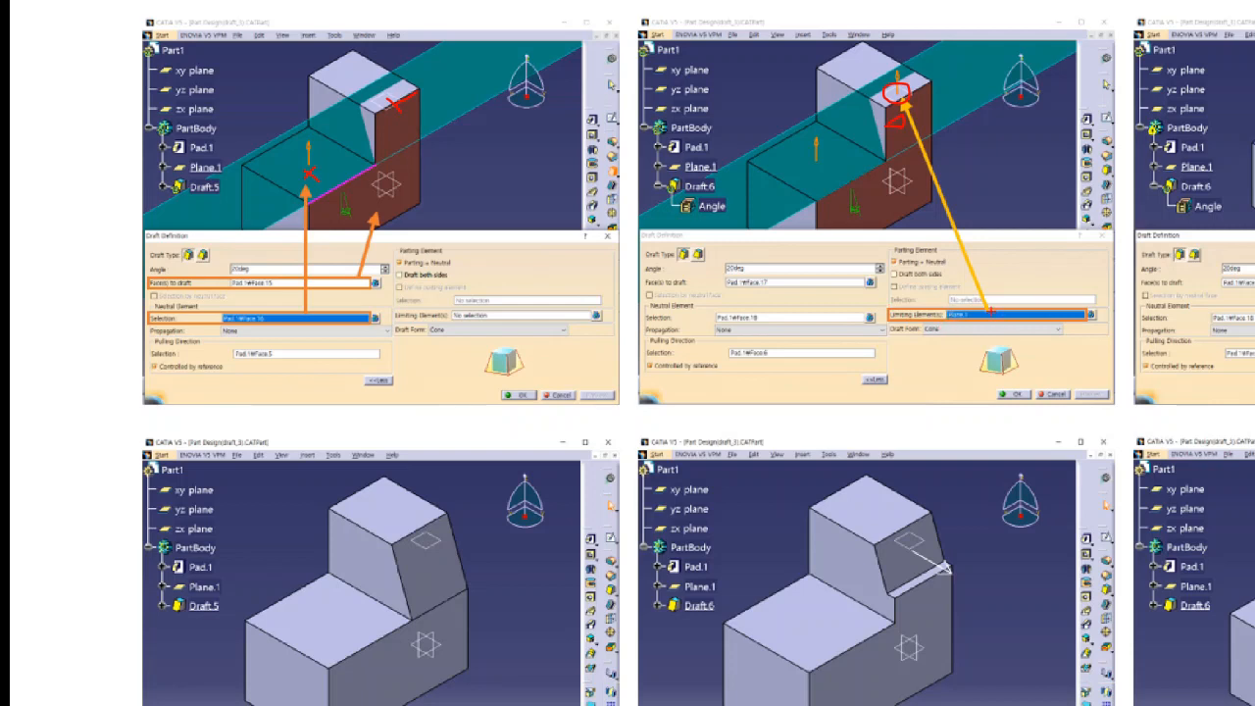
pyautogui.moveTo(990, 312); pyautogui.dragTo(905, 102)
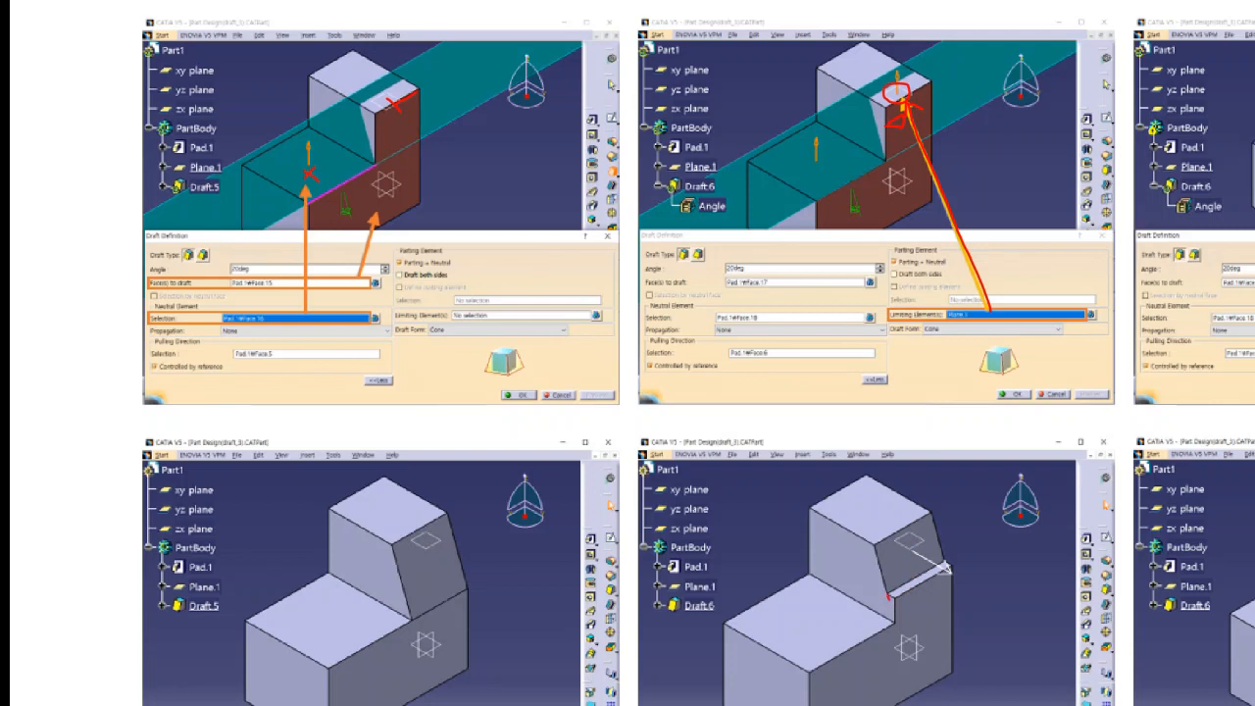
pyautogui.moveTo(891, 597)
pyautogui.mouseDown()
pyautogui.moveTo(943, 565)
pyautogui.moveTo(953, 582)
pyautogui.moveTo(894, 616)
pyautogui.mouseUp()
pyautogui.moveTo(908, 544)
pyautogui.mouseDown()
pyautogui.moveTo(946, 569)
pyautogui.moveTo(927, 579)
pyautogui.moveTo(939, 570)
pyautogui.moveTo(948, 484)
pyautogui.mouseUp()
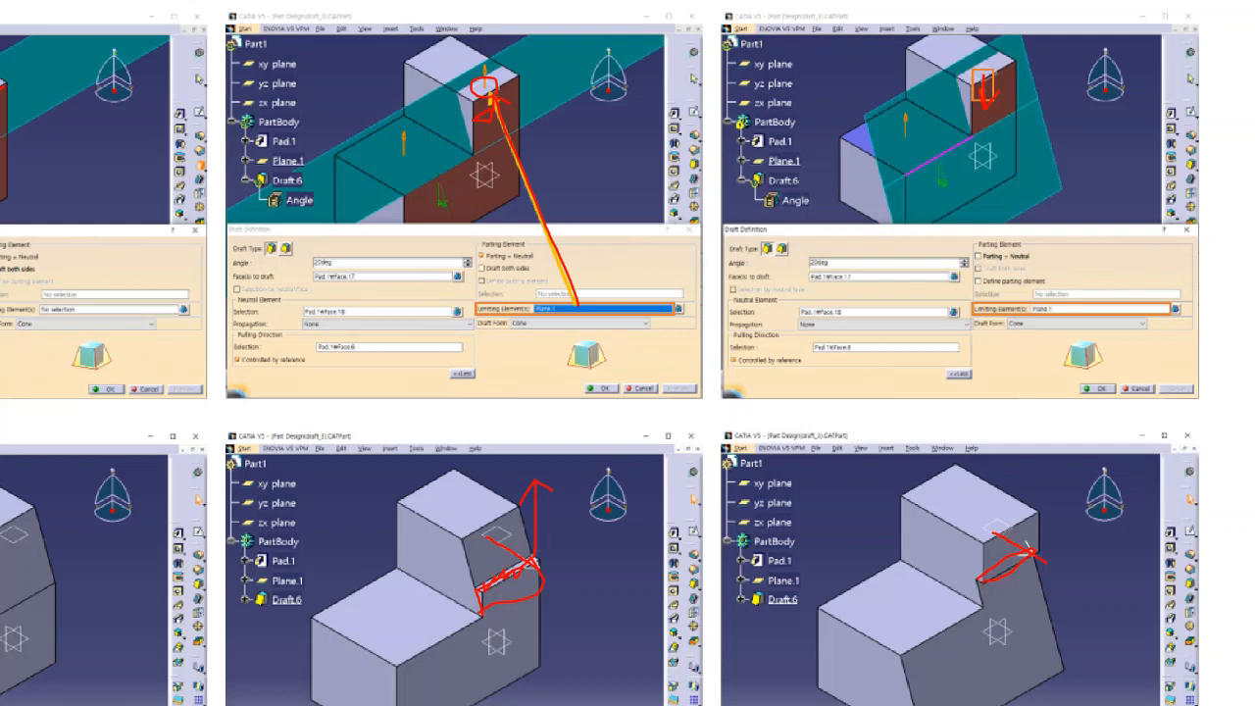
pyautogui.moveTo(985, 601); pyautogui.dragTo(1023, 583)
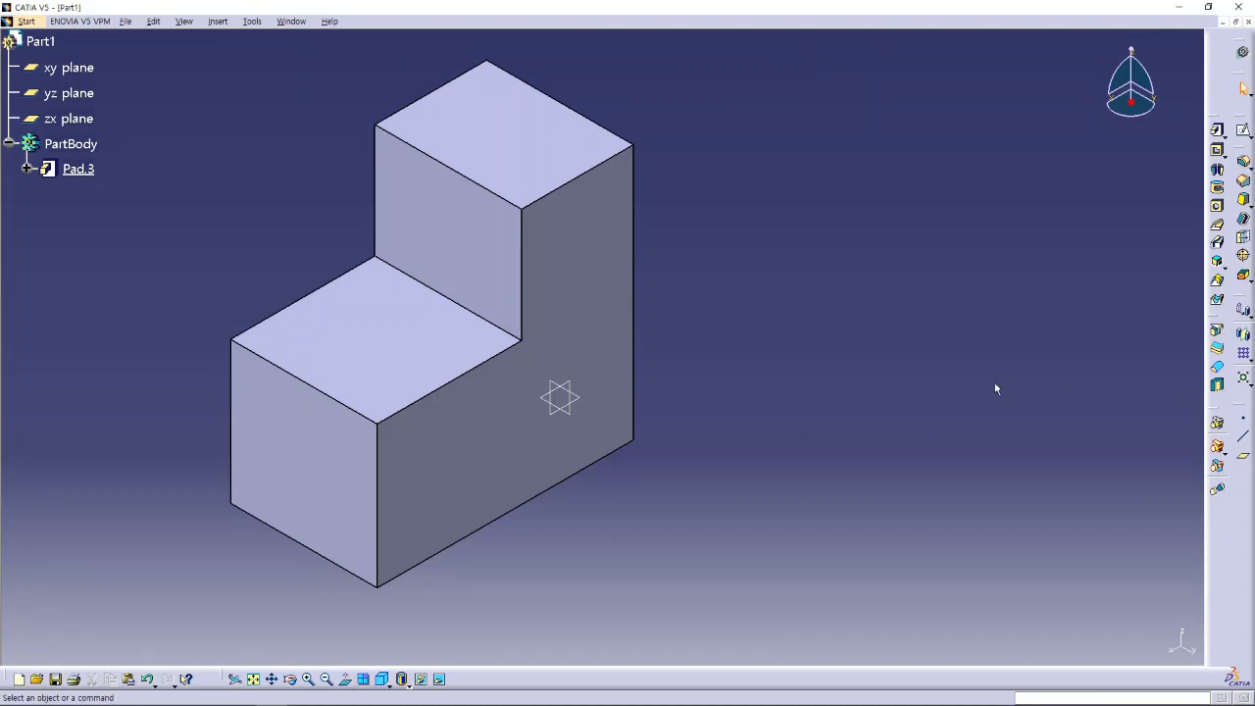
# - Draft the vertical riser face of the stepped block by 10 degrees, using the lower step's top face as the neutral element
pyautogui.moveTo(877, 384); pyautogui.dragTo(845, 403, button='middle')
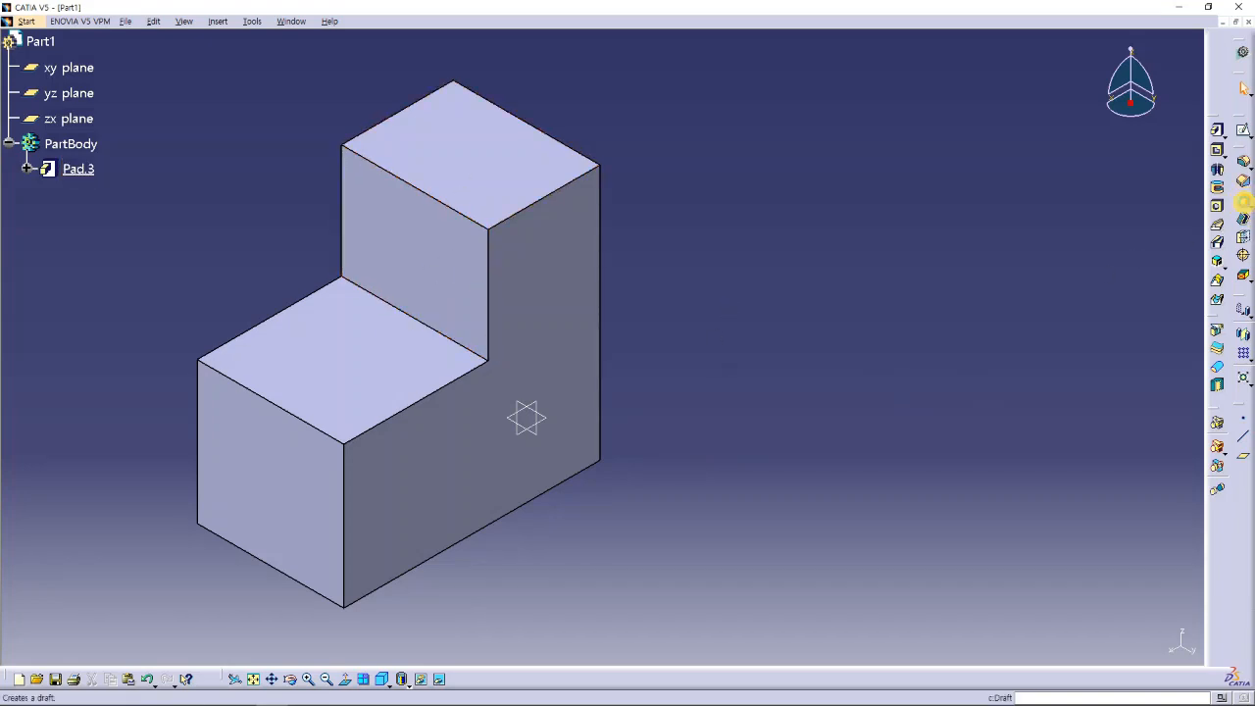
pyautogui.click(1243, 202)
pyautogui.moveTo(832, 252); pyautogui.dragTo(790, 196)
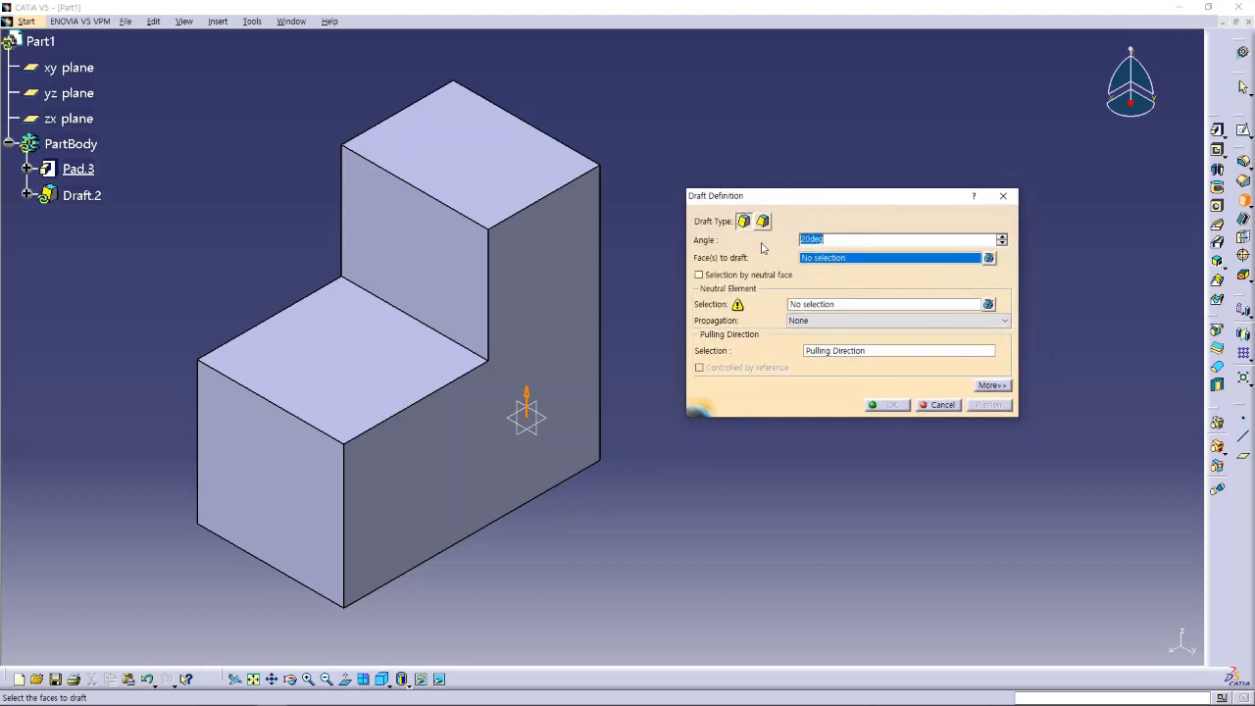
pyautogui.write('10')
pyautogui.click(826, 259)
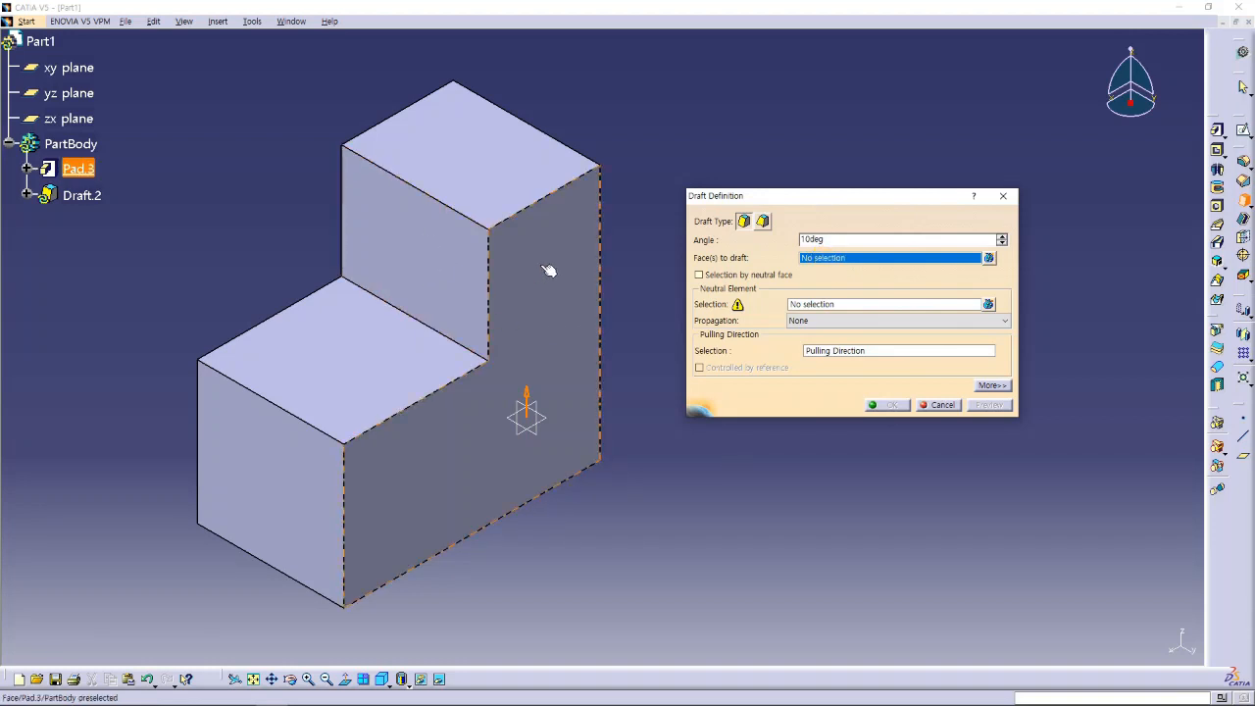
pyautogui.click(435, 245)
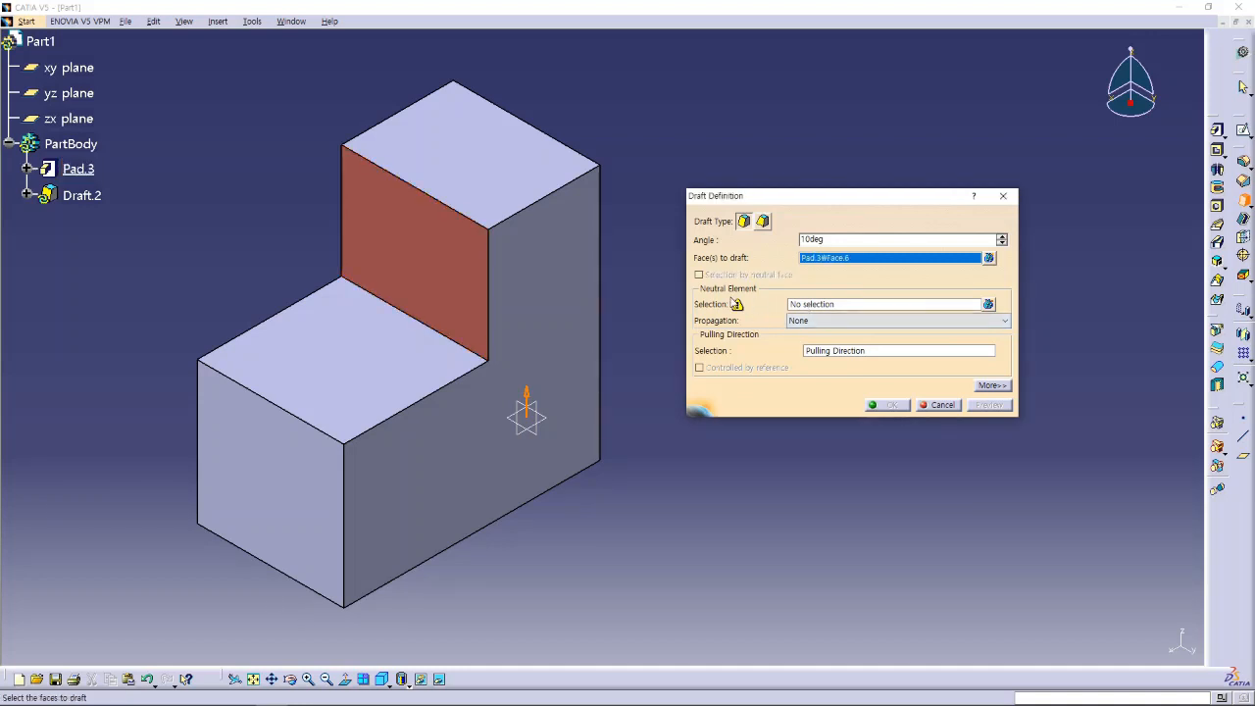
pyautogui.click(804, 308)
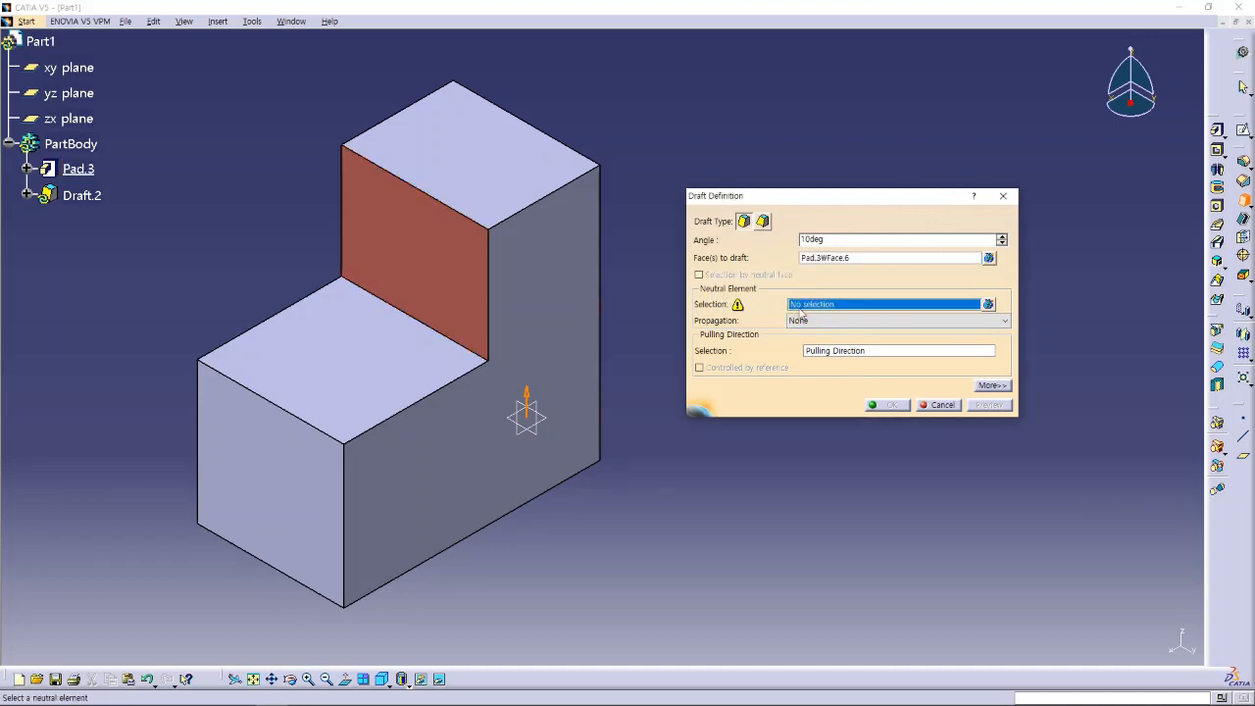
pyautogui.click(373, 355)
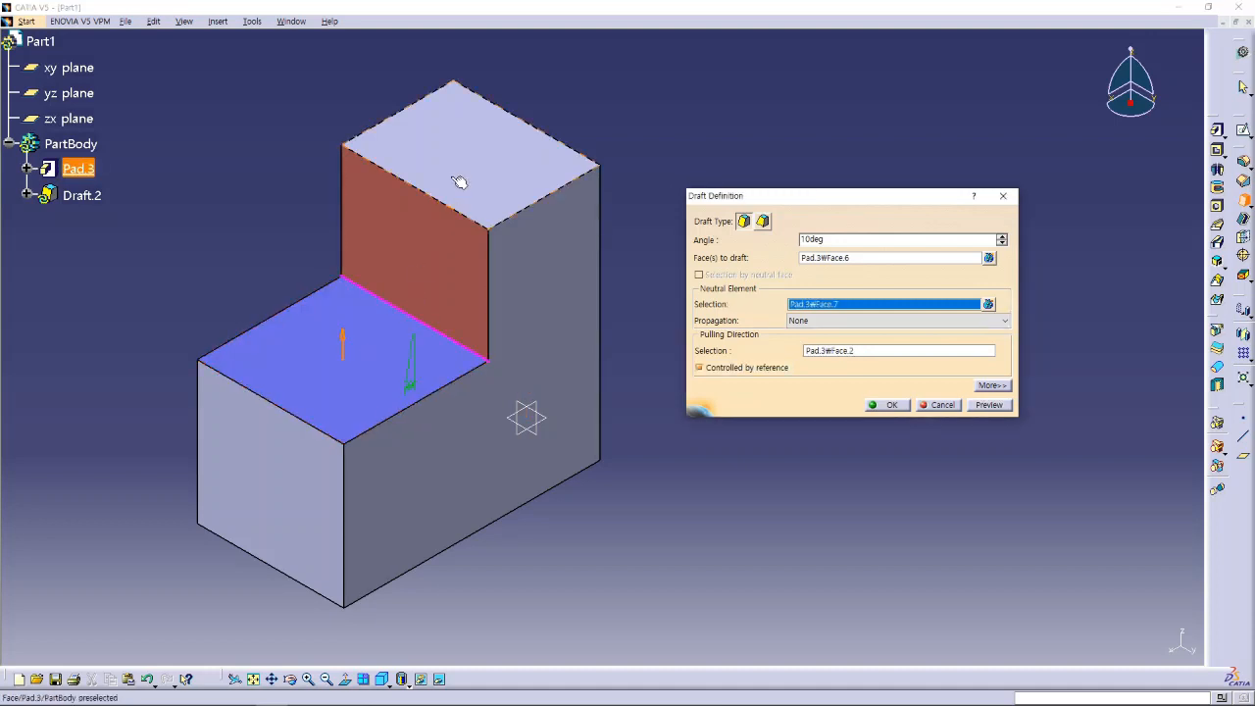
pyautogui.click(985, 406)
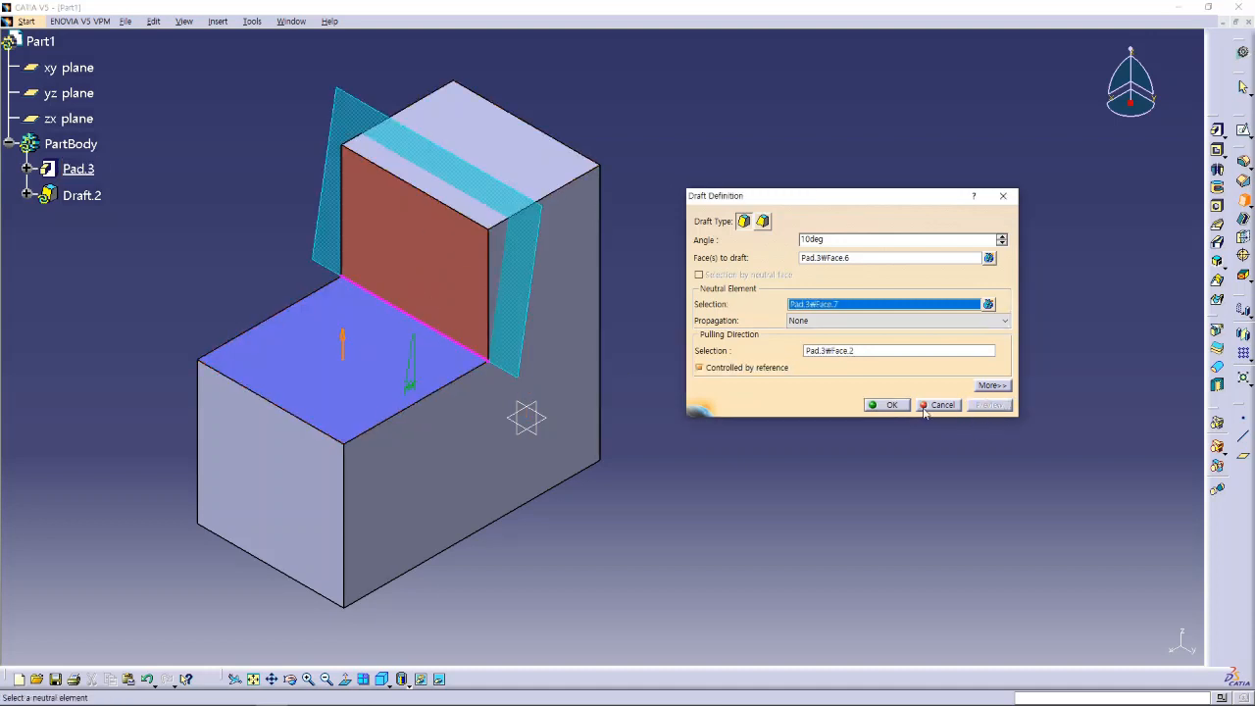
pyautogui.click(888, 405)
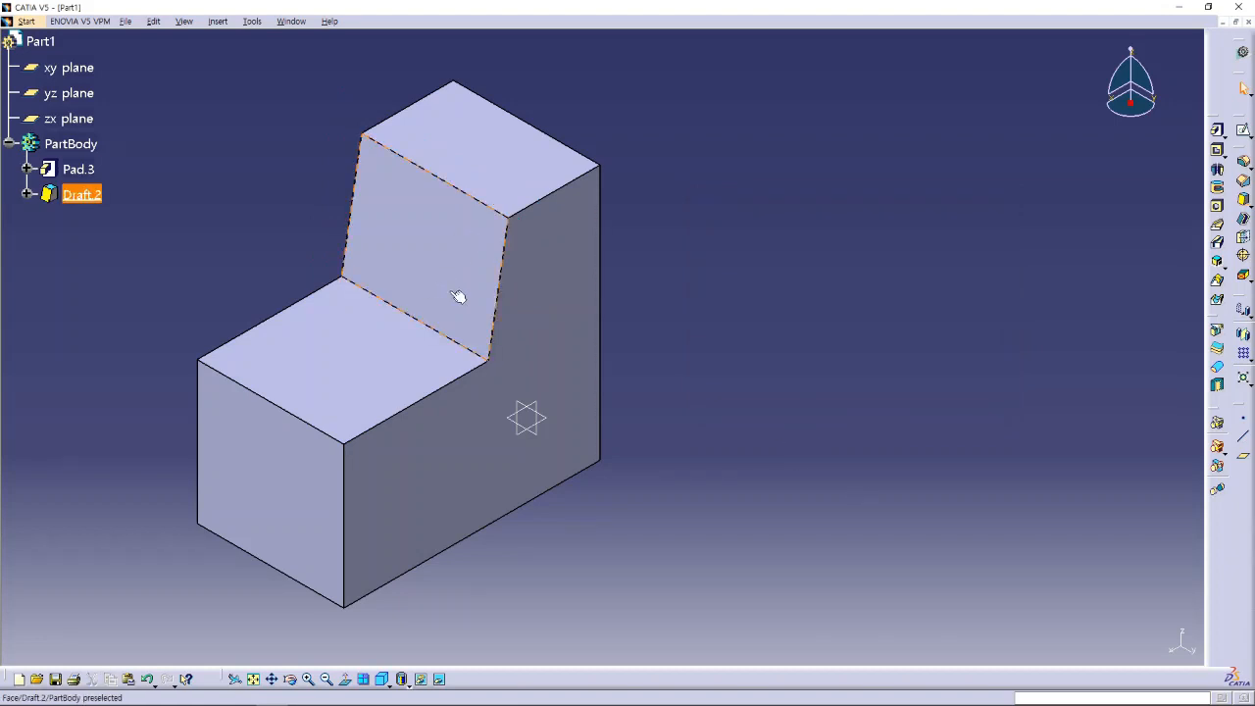
# - Edit the riser face's draft, adding the block's bottom face as a second neutral element and previewing the result
pyautogui.doubleClick(434, 251)
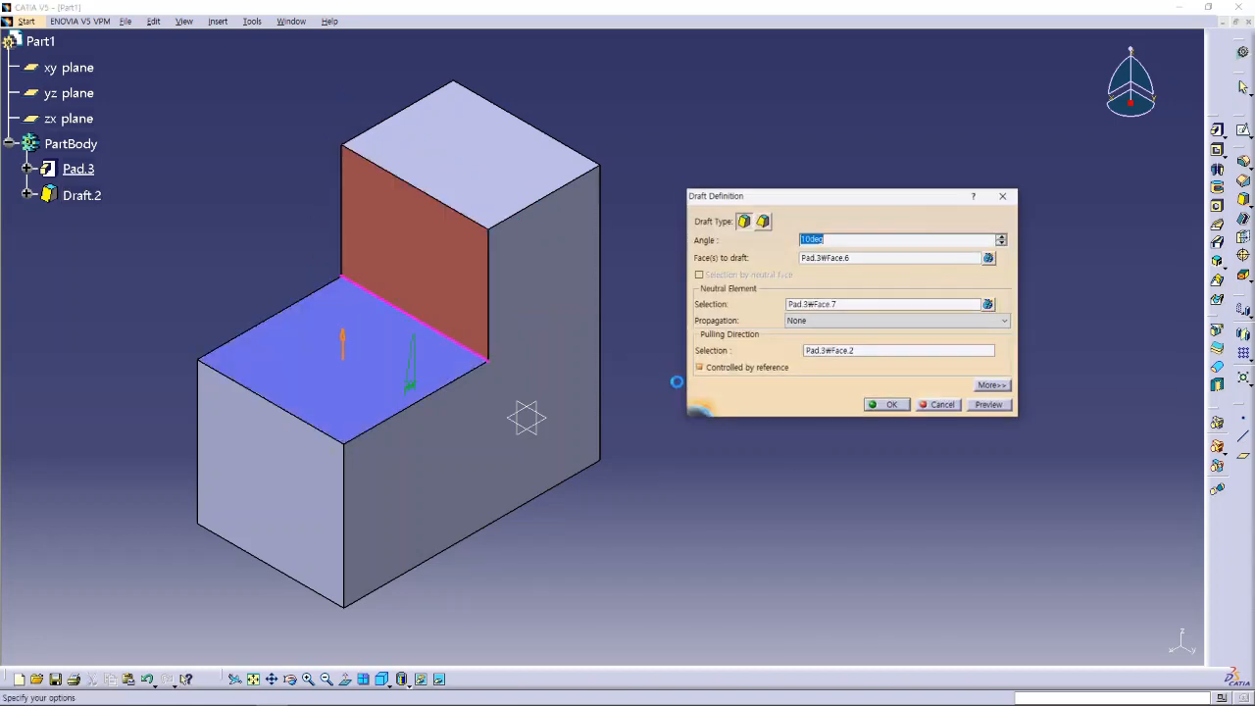
pyautogui.click(810, 311)
pyautogui.moveTo(532, 493); pyautogui.dragTo(545, 250, button='middle')
pyautogui.click(421, 425)
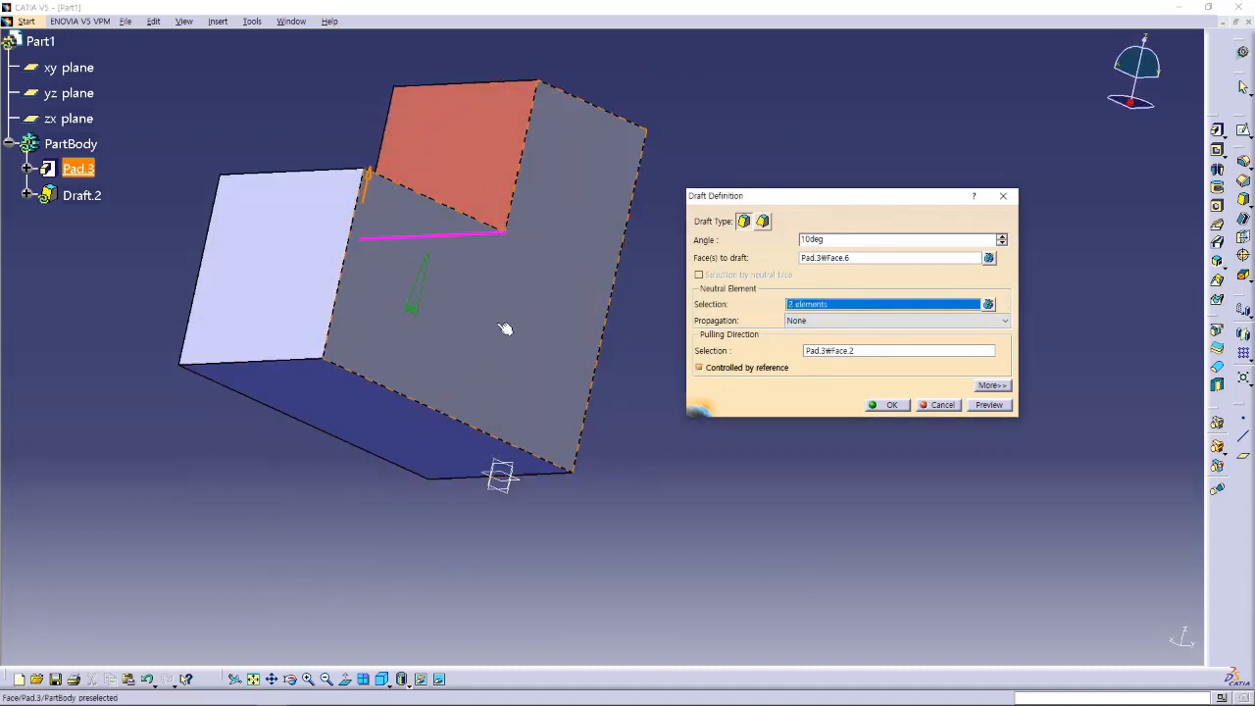
pyautogui.moveTo(445, 231)
pyautogui.mouseDown(button='middle')
pyautogui.moveTo(421, 378)
pyautogui.moveTo(432, 392)
pyautogui.mouseUp(button='middle')
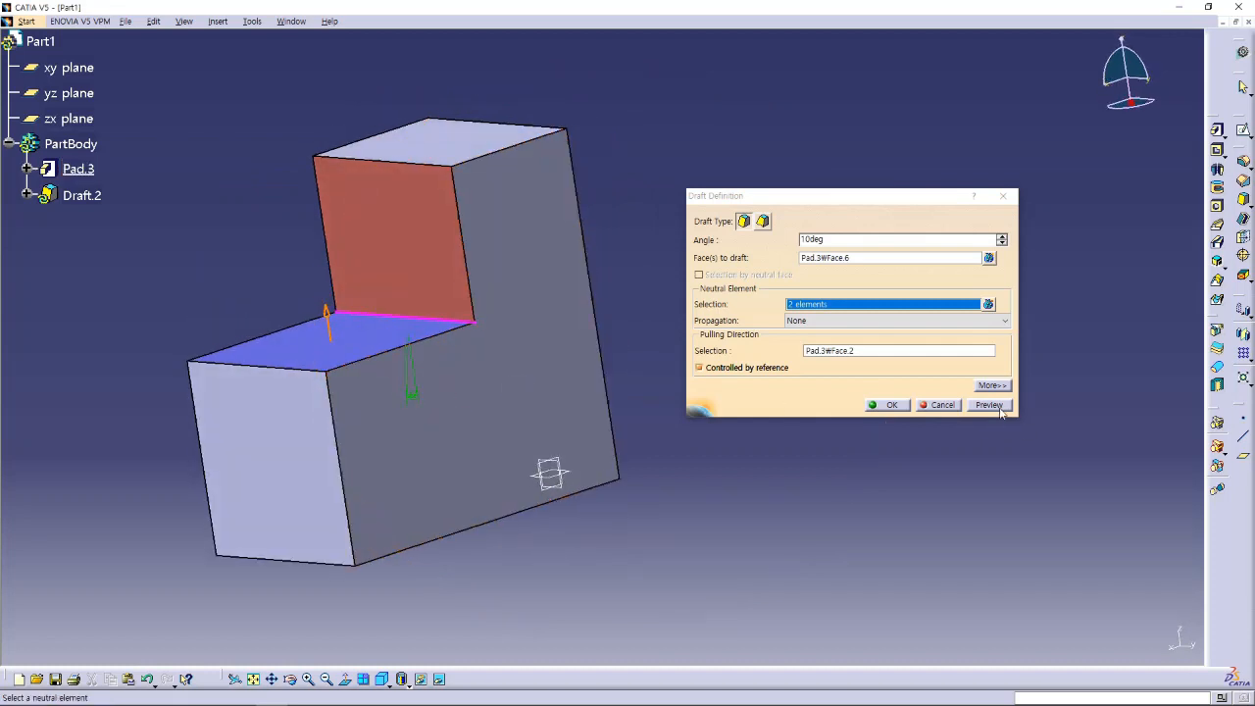
pyautogui.click(998, 409)
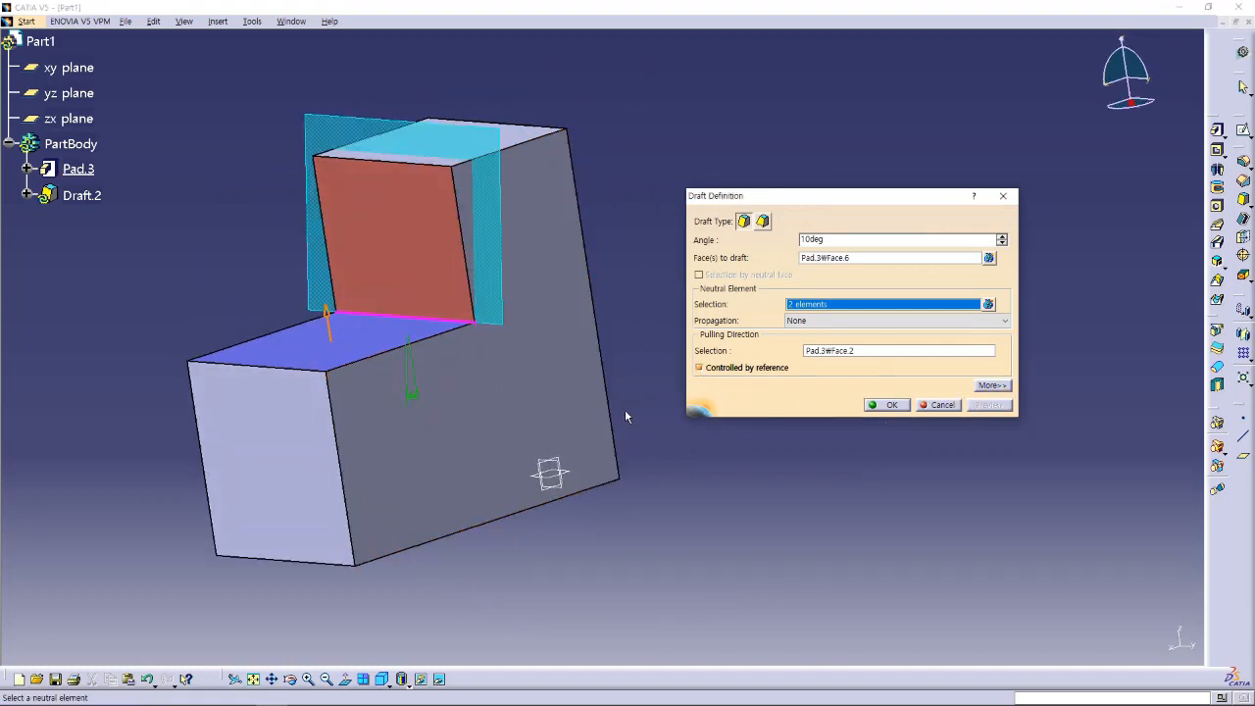
# - Remove the lower step's top face from the draft's neutral elements, keeping only the bottom face, and apply the draft
pyautogui.moveTo(626, 416)
pyautogui.mouseDown(button='middle')
pyautogui.moveTo(639, 449)
pyautogui.moveTo(608, 432)
pyautogui.mouseUp(button='middle')
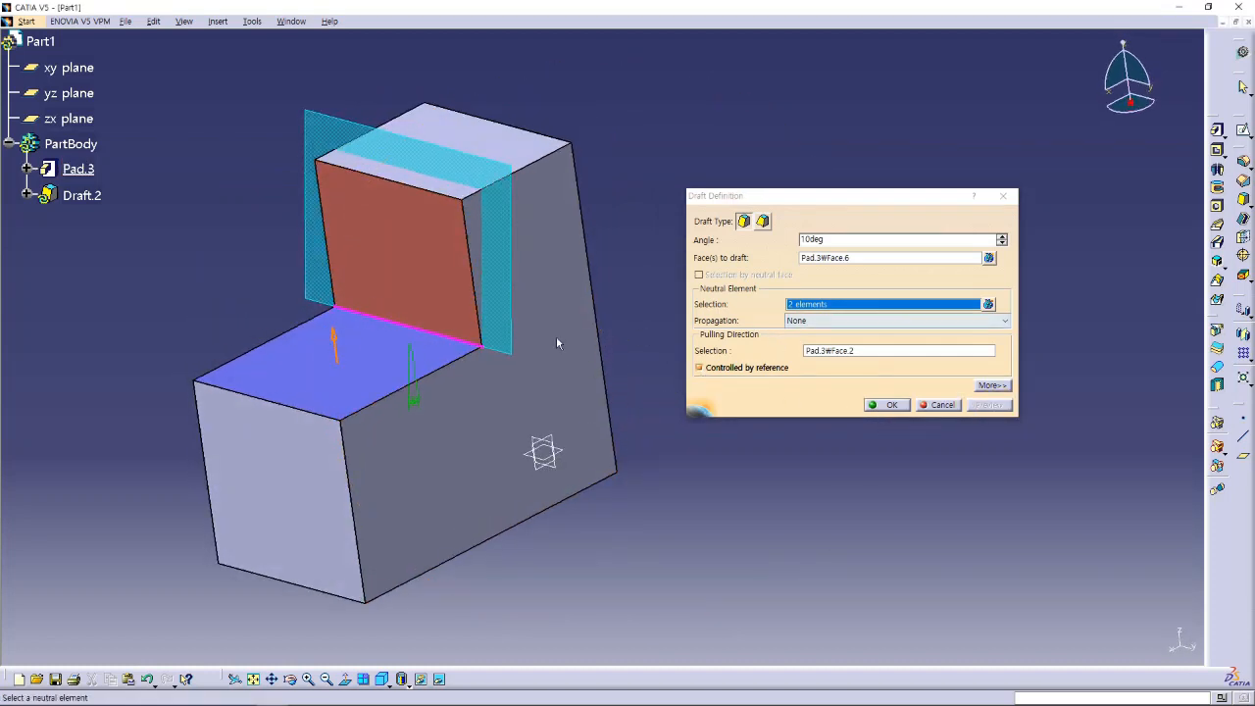
pyautogui.click(387, 360)
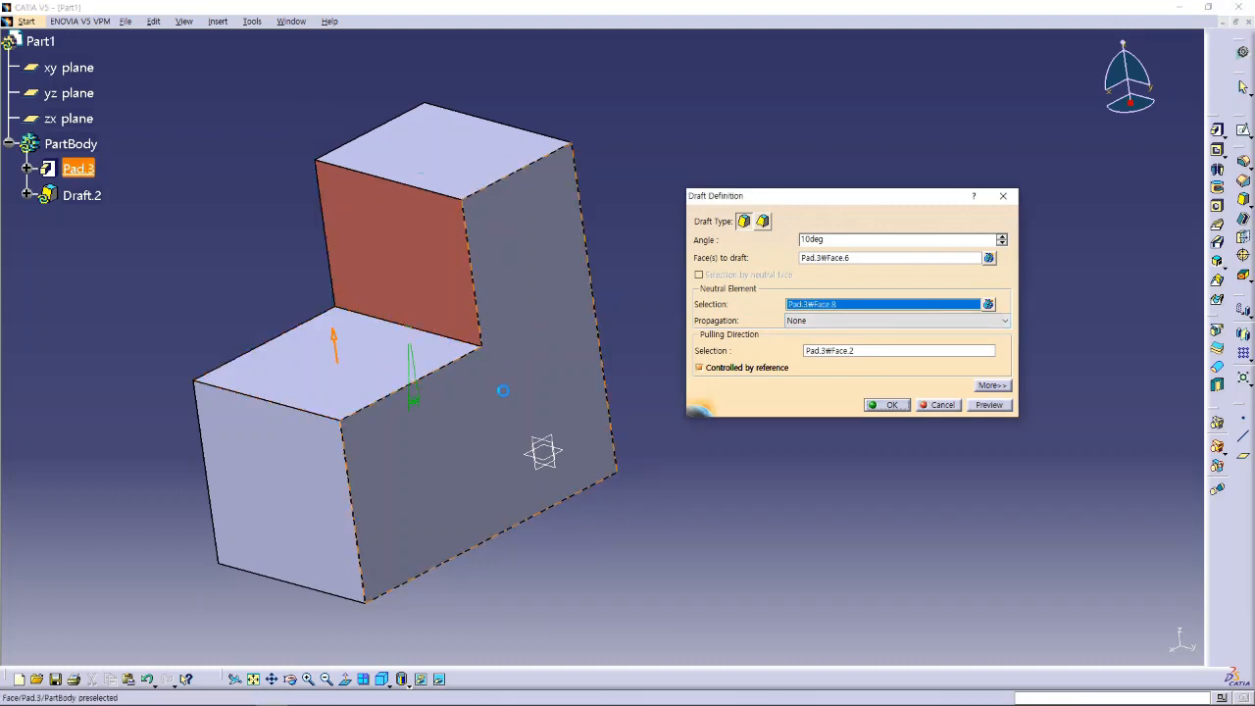
pyautogui.moveTo(499, 457); pyautogui.dragTo(638, 421, button='middle')
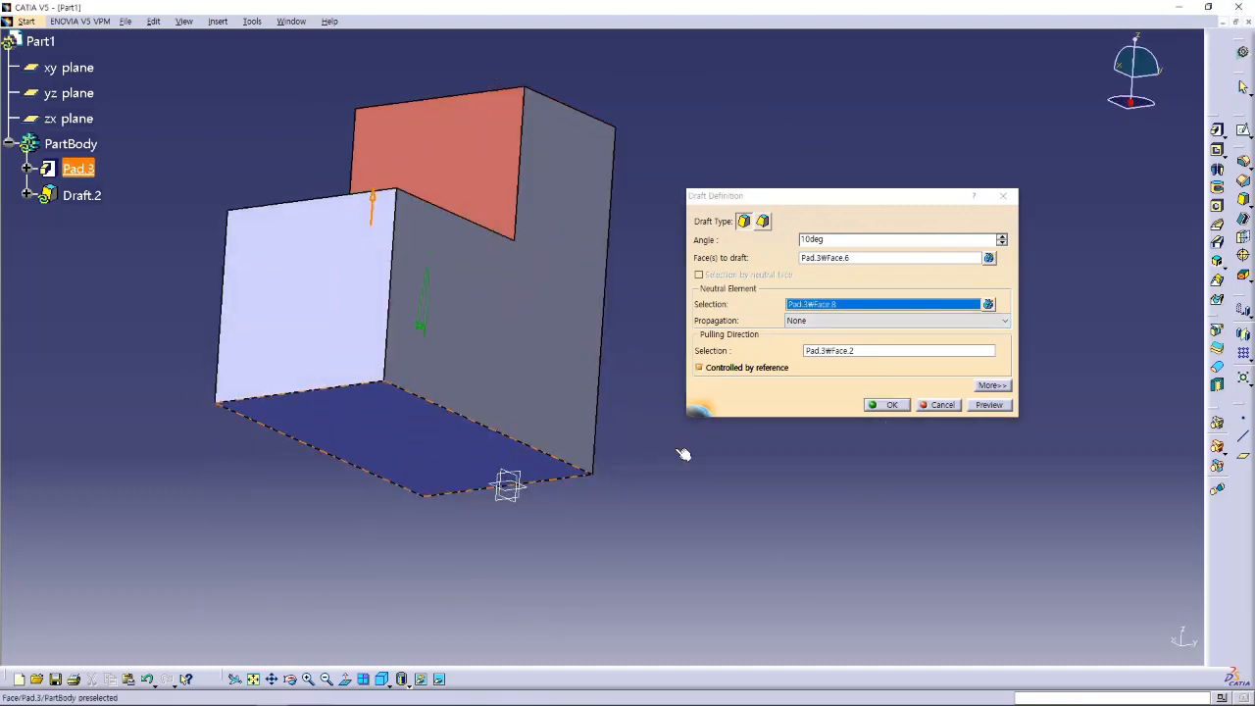
pyautogui.click(988, 404)
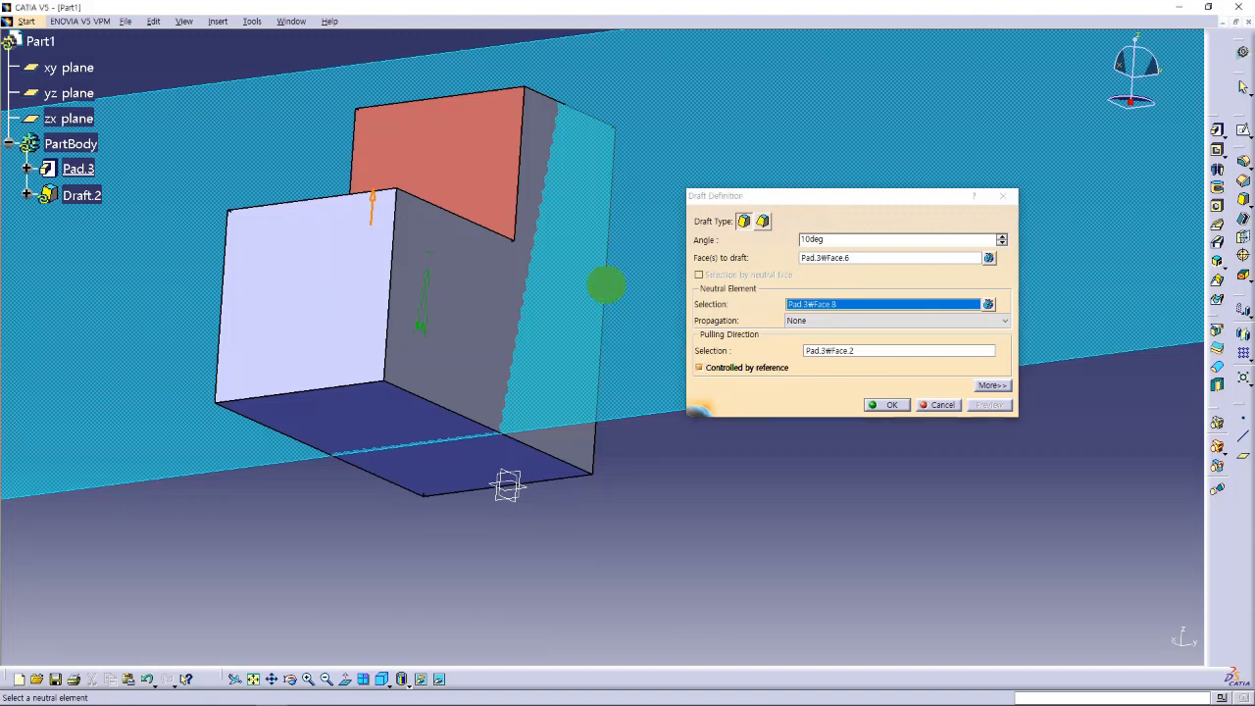
pyautogui.moveTo(508, 484); pyautogui.dragTo(491, 439, button='middle')
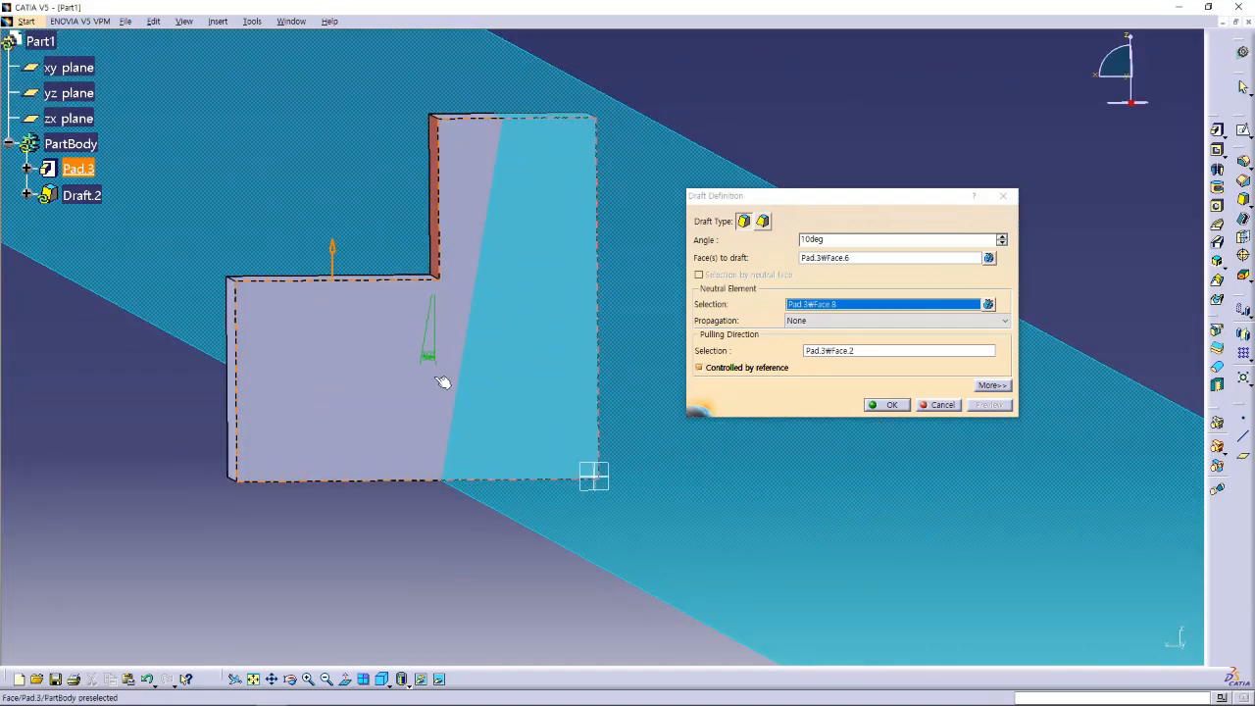
pyautogui.click(886, 404)
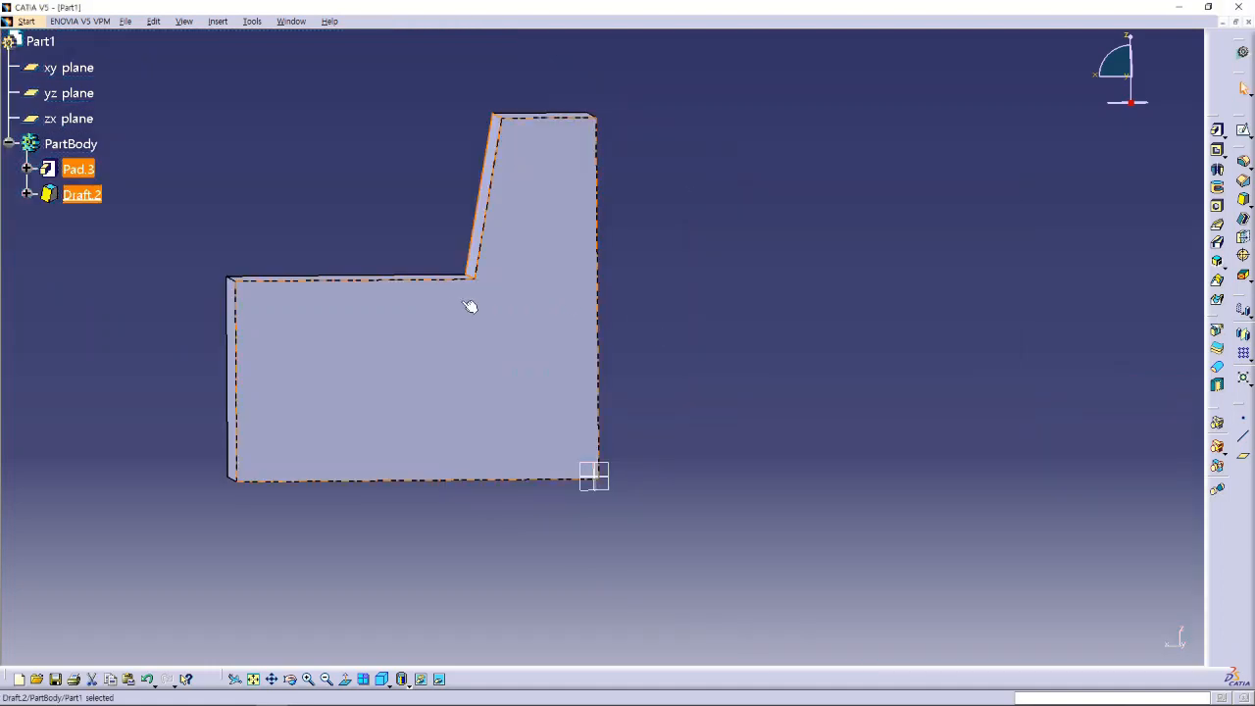
# - Reopen the riser face's draft definition to examine its neutral element and pulling direction
pyautogui.moveTo(470, 307); pyautogui.dragTo(605, 386, button='middle')
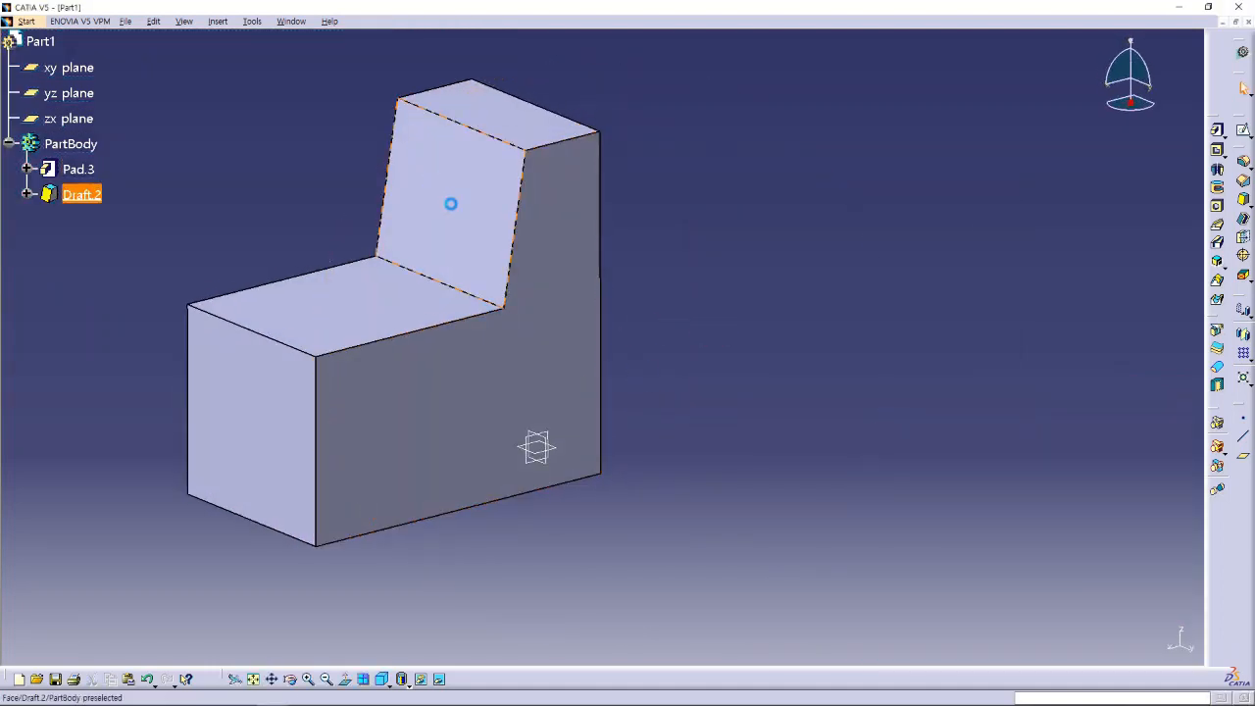
pyautogui.click(465, 214)
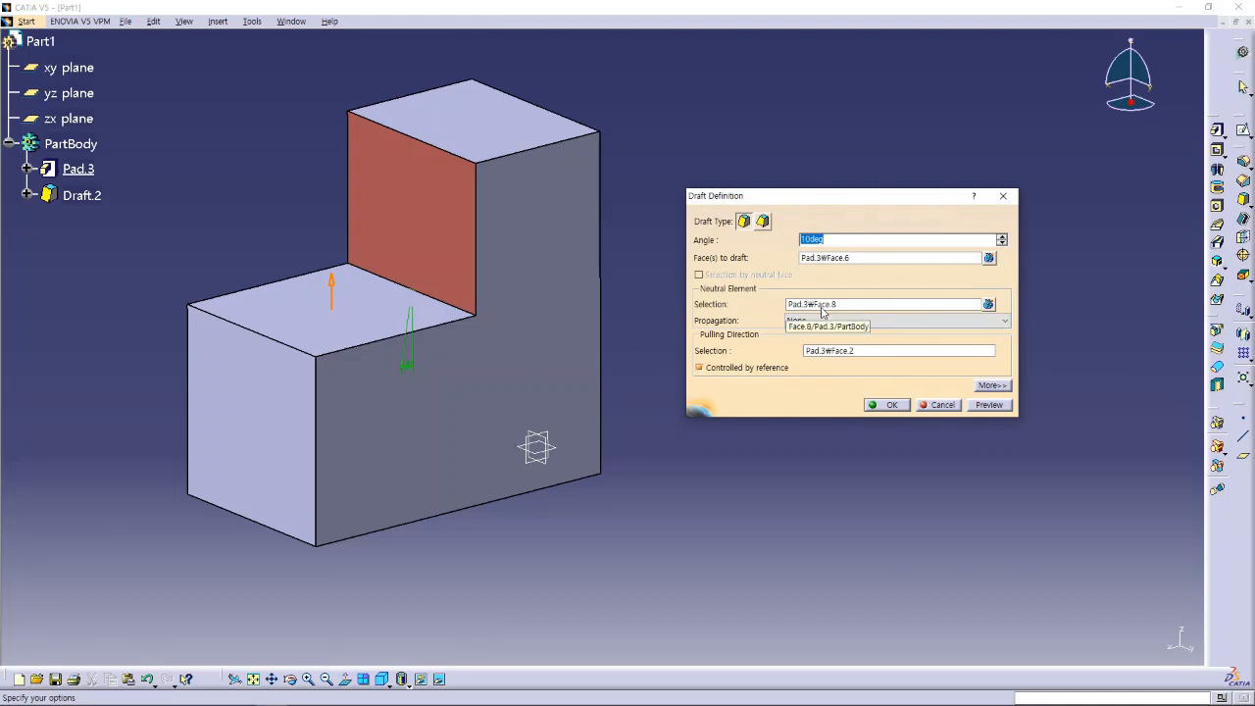
pyautogui.moveTo(412, 338); pyautogui.dragTo(448, 353, button='middle')
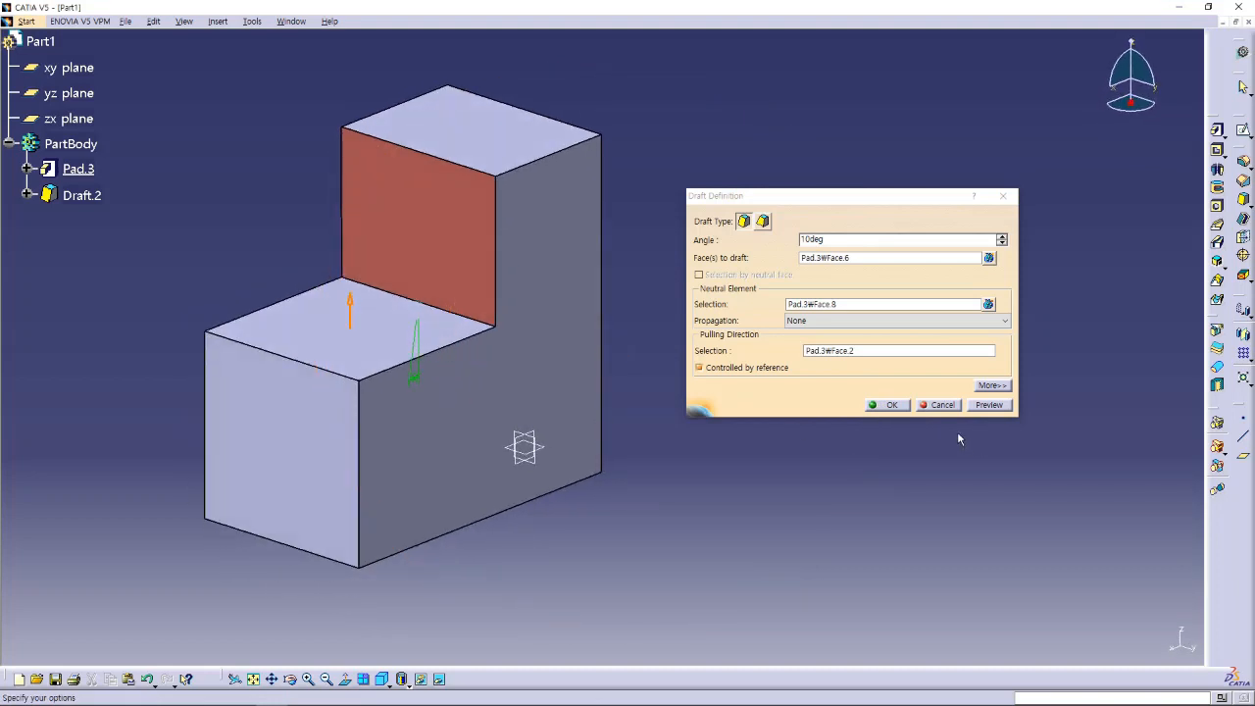
pyautogui.click(890, 405)
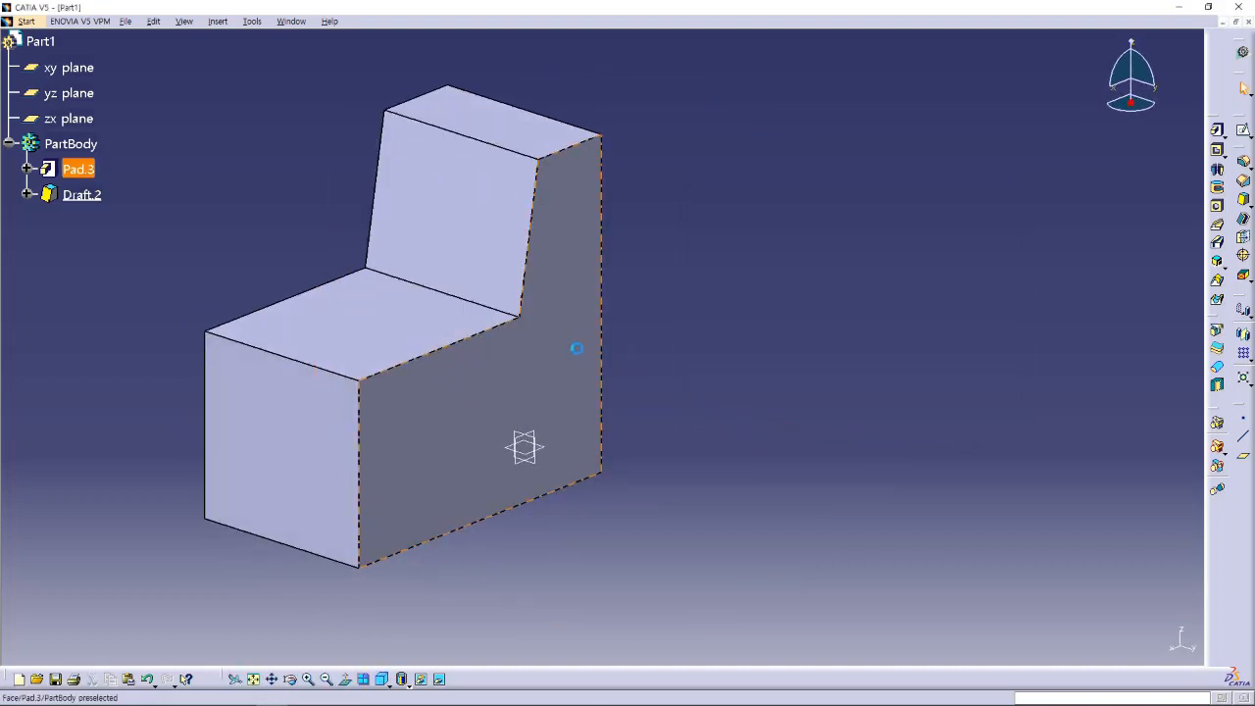
# - Delete the draft from the riser face of the stepped block
pyautogui.click(471, 255)
pyautogui.press('Delete')
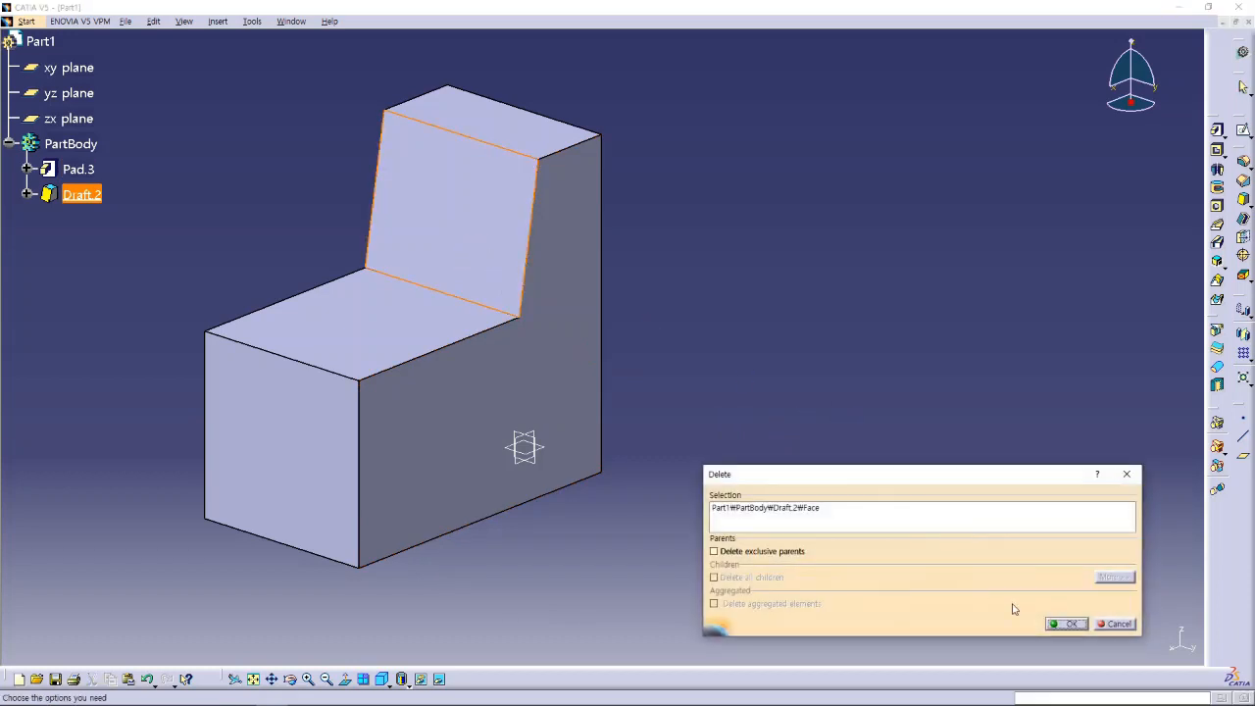
pyautogui.click(1067, 623)
# - Draft the block's two horizontal step faces by 10 degrees, using the L-shaped side face as the neutral element
pyautogui.moveTo(681, 365)
pyautogui.mouseDown(button='middle')
pyautogui.moveTo(661, 398)
pyautogui.moveTo(661, 372)
pyautogui.moveTo(677, 378)
pyautogui.mouseUp(button='middle')
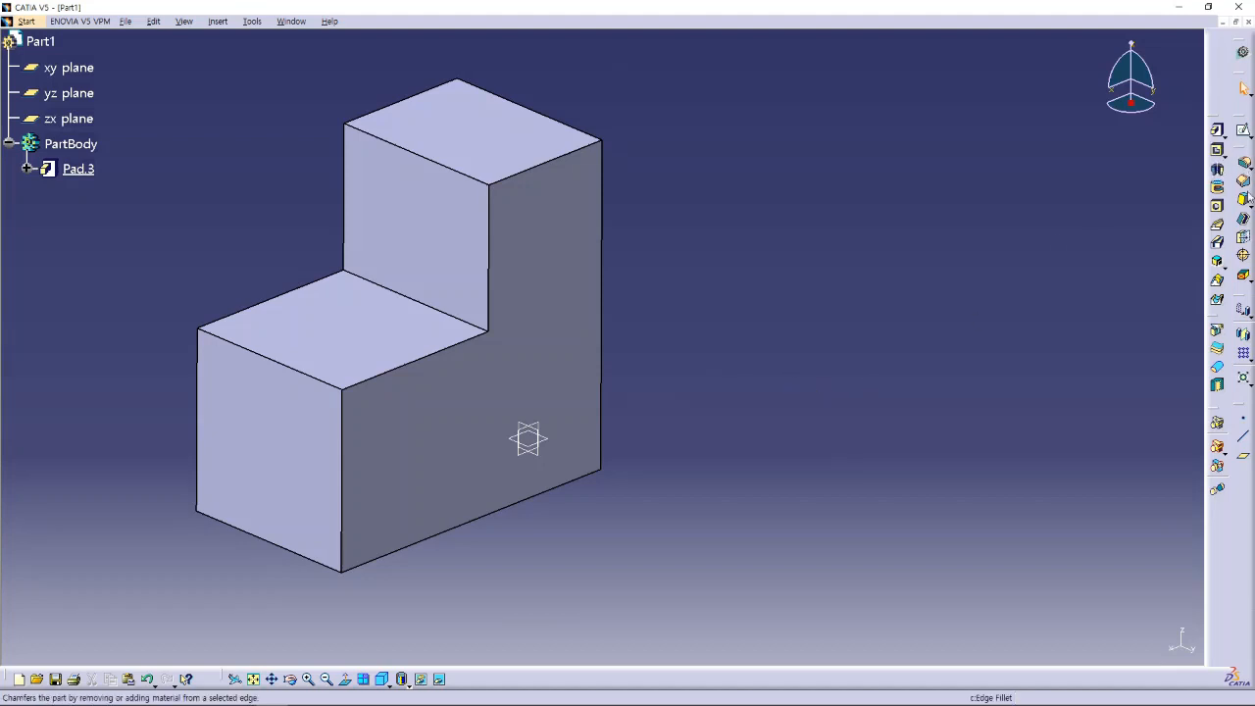
pyautogui.click(1244, 200)
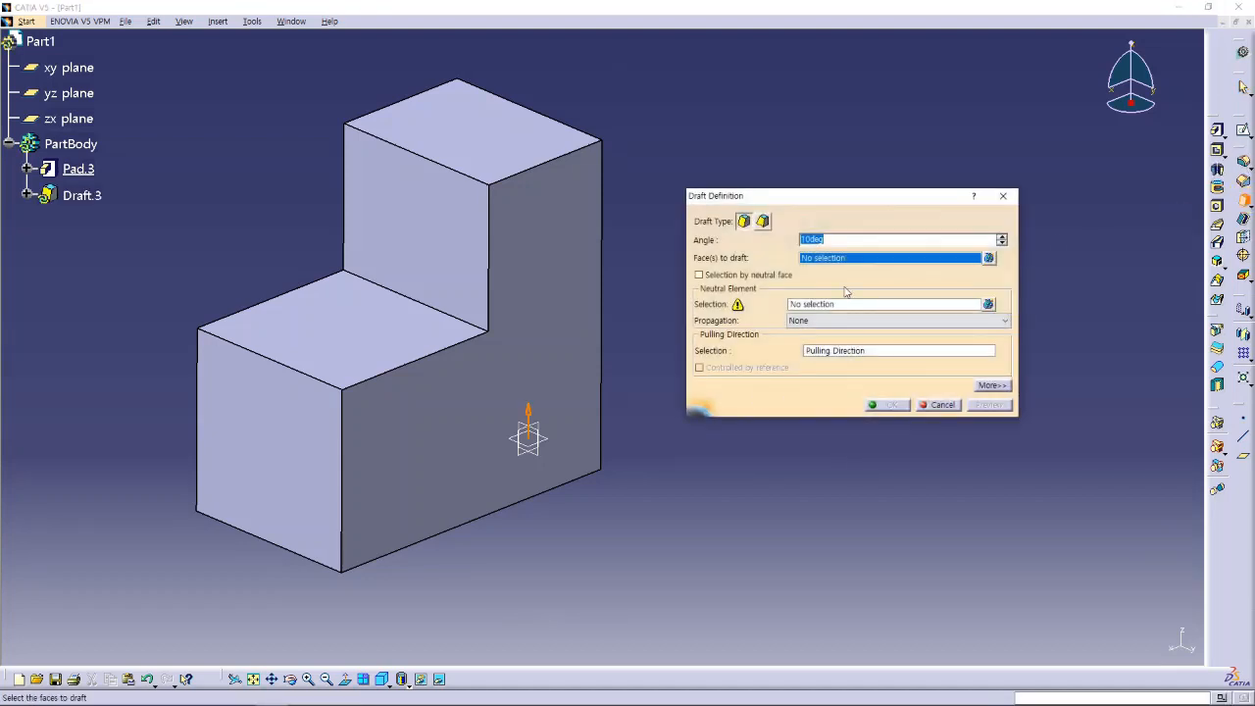
pyautogui.click(487, 159)
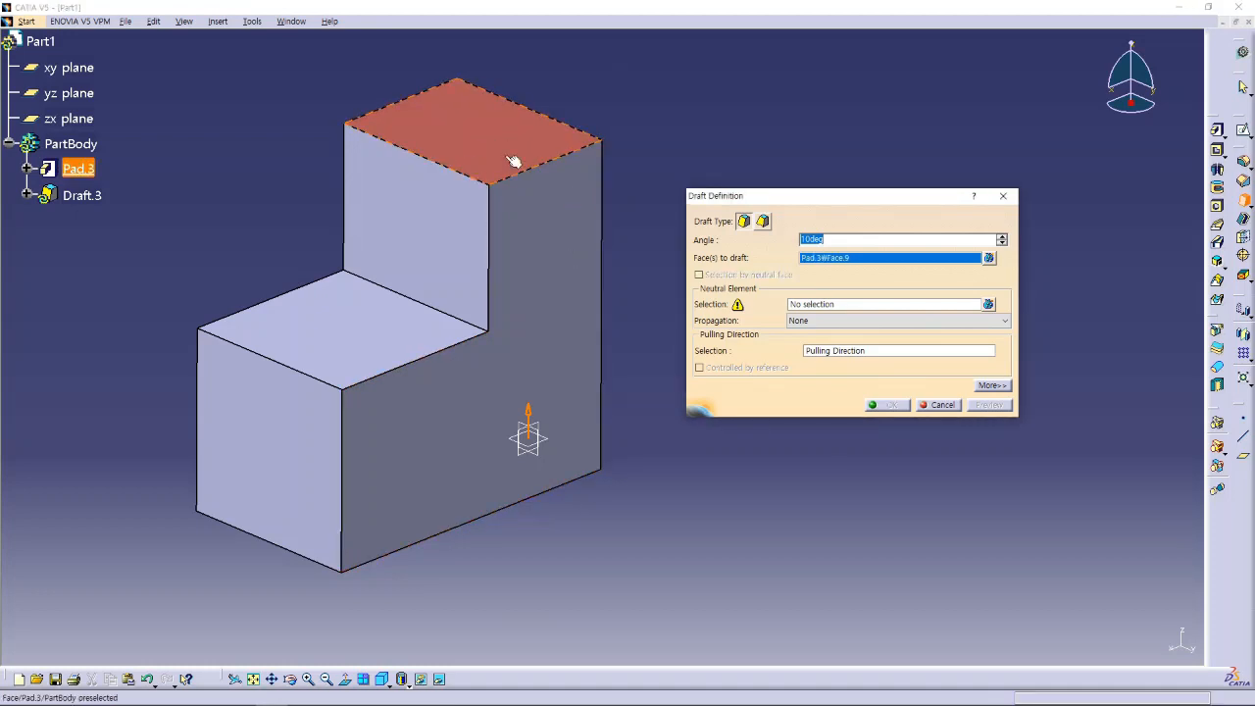
pyautogui.click(372, 324)
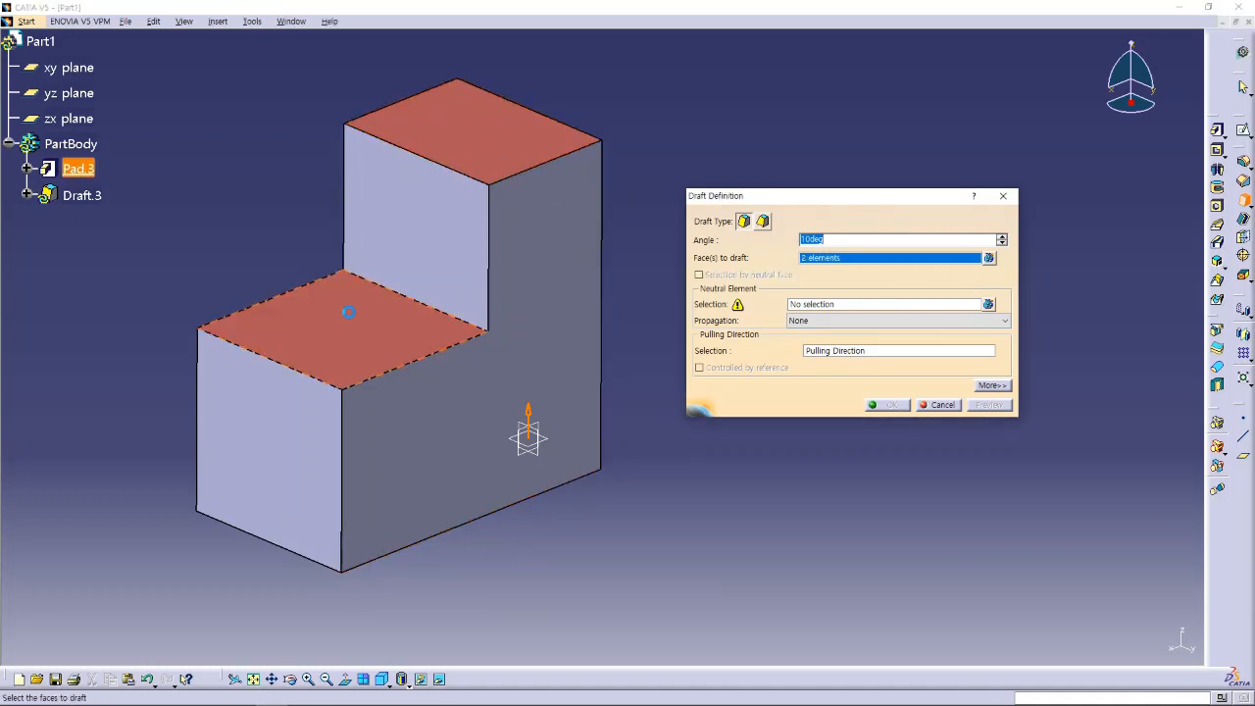
pyautogui.click(804, 305)
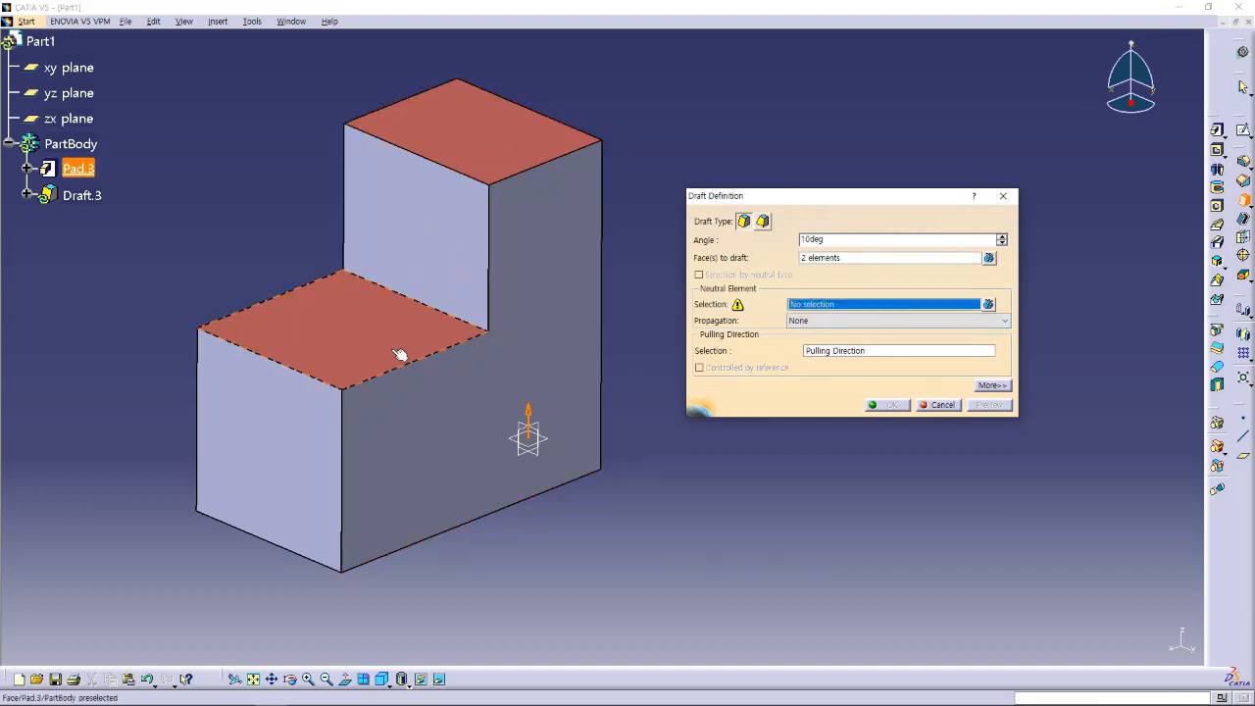
pyautogui.click(551, 343)
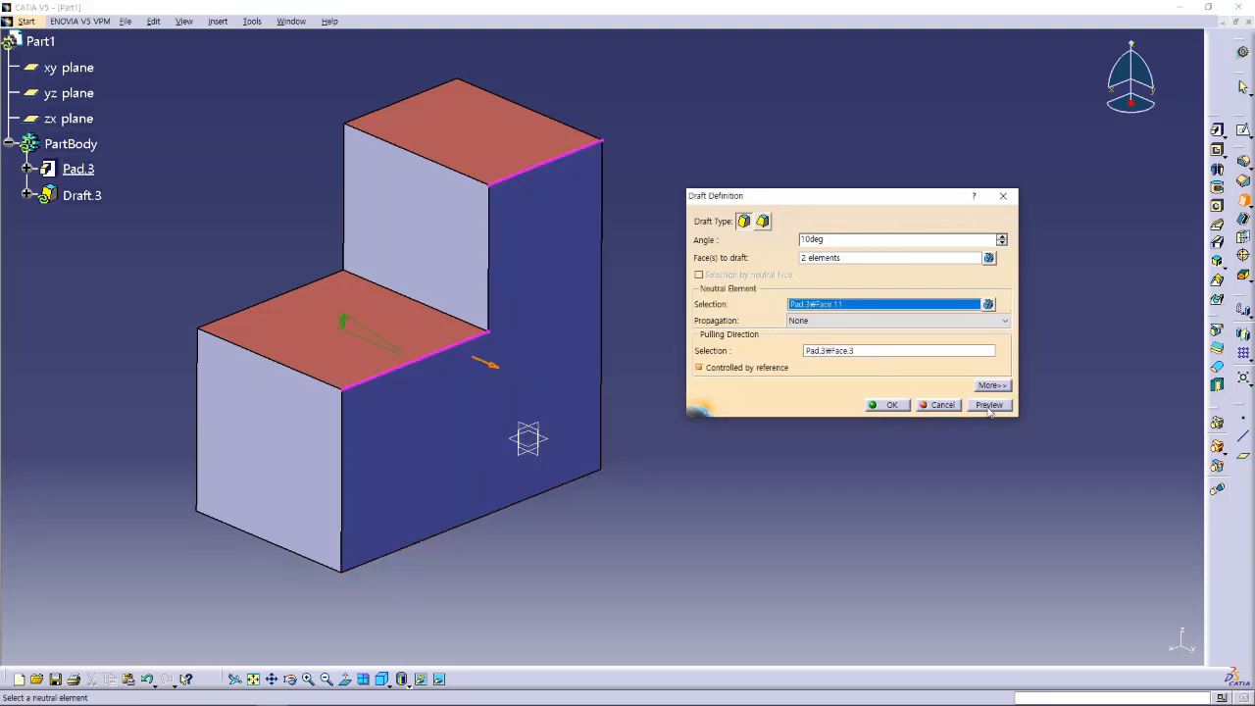
pyautogui.click(990, 405)
pyautogui.moveTo(319, 382); pyautogui.dragTo(583, 351, button='middle')
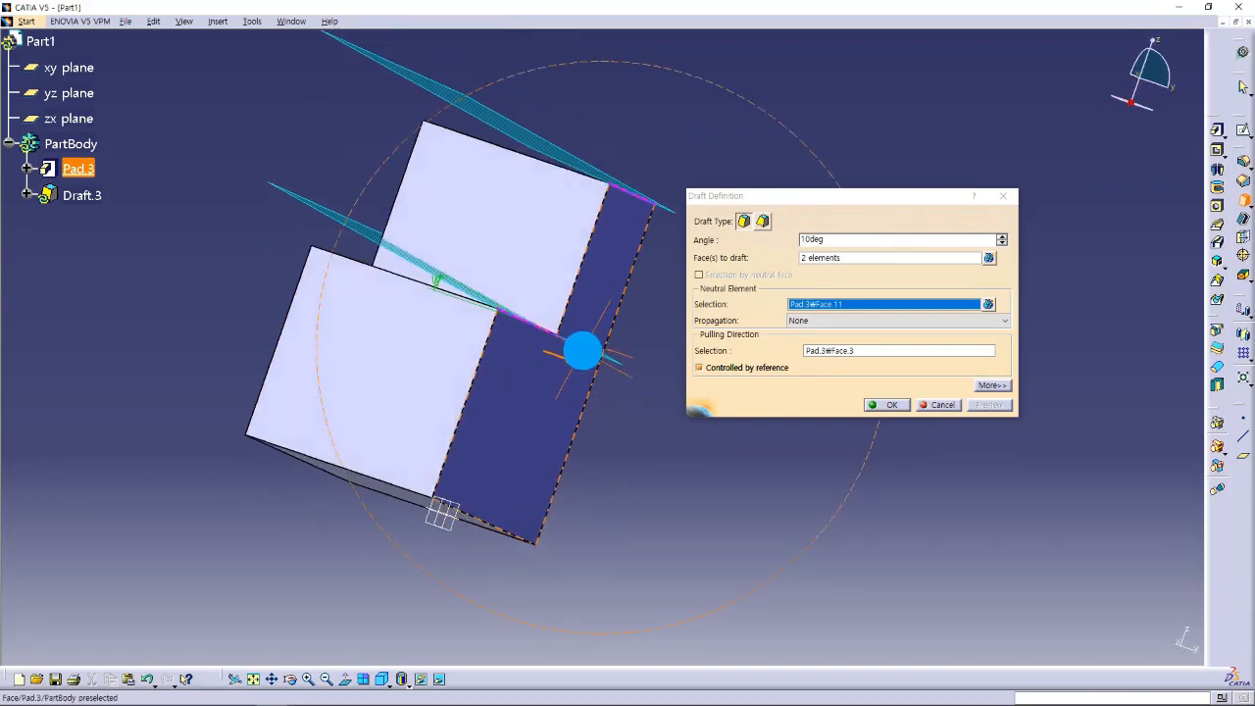
pyautogui.moveTo(499, 146); pyautogui.dragTo(499, 178, button='middle')
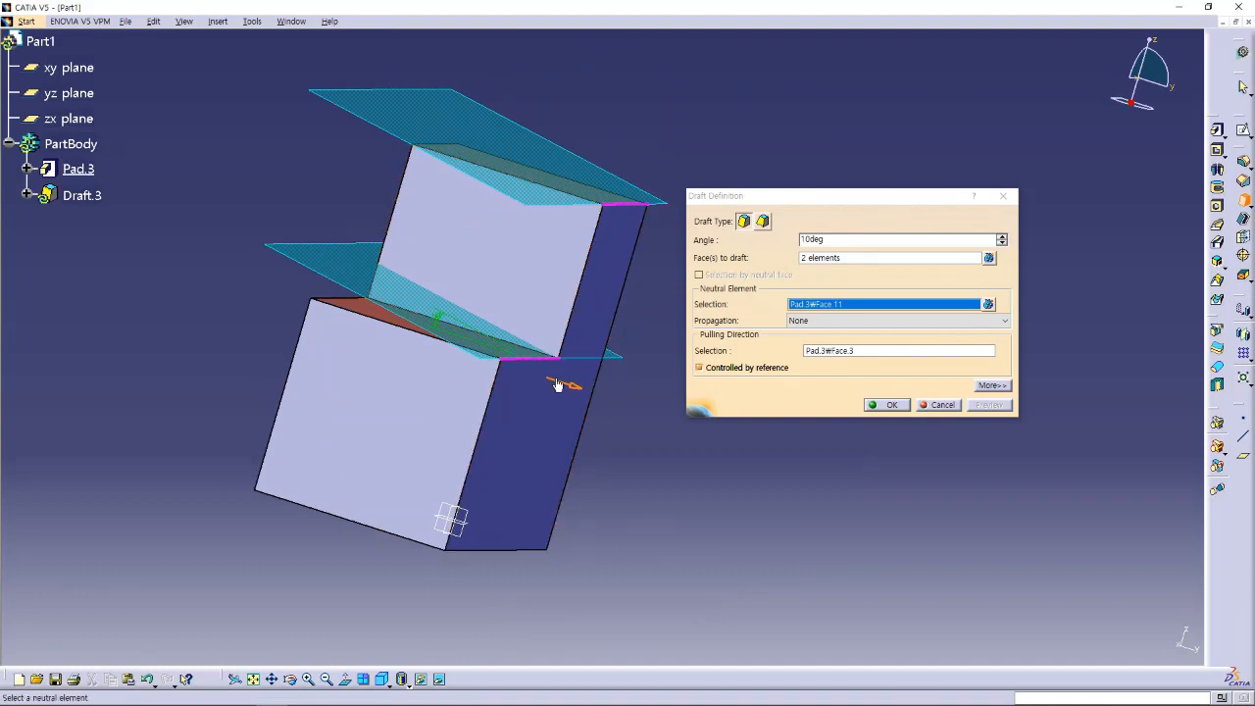
pyautogui.click(893, 405)
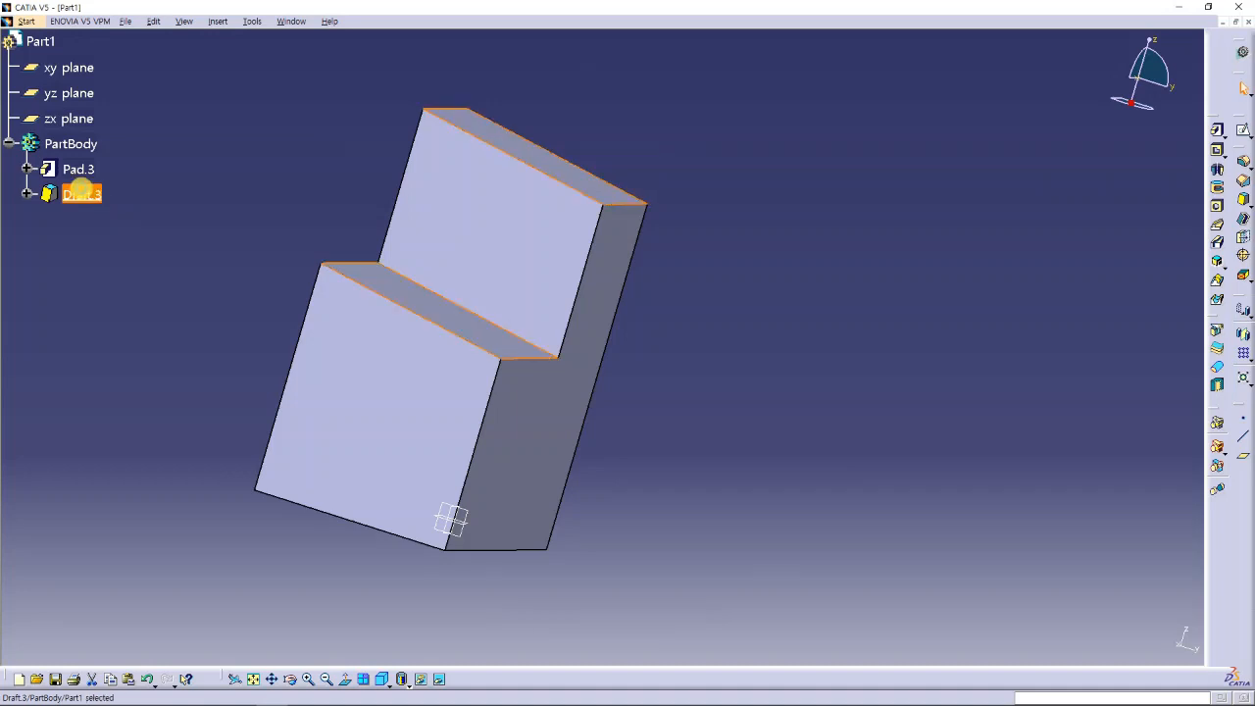
# - Reverse the pulling direction of the draft on the two horizontal step faces, preview it and apply it
pyautogui.doubleClick(82, 194)
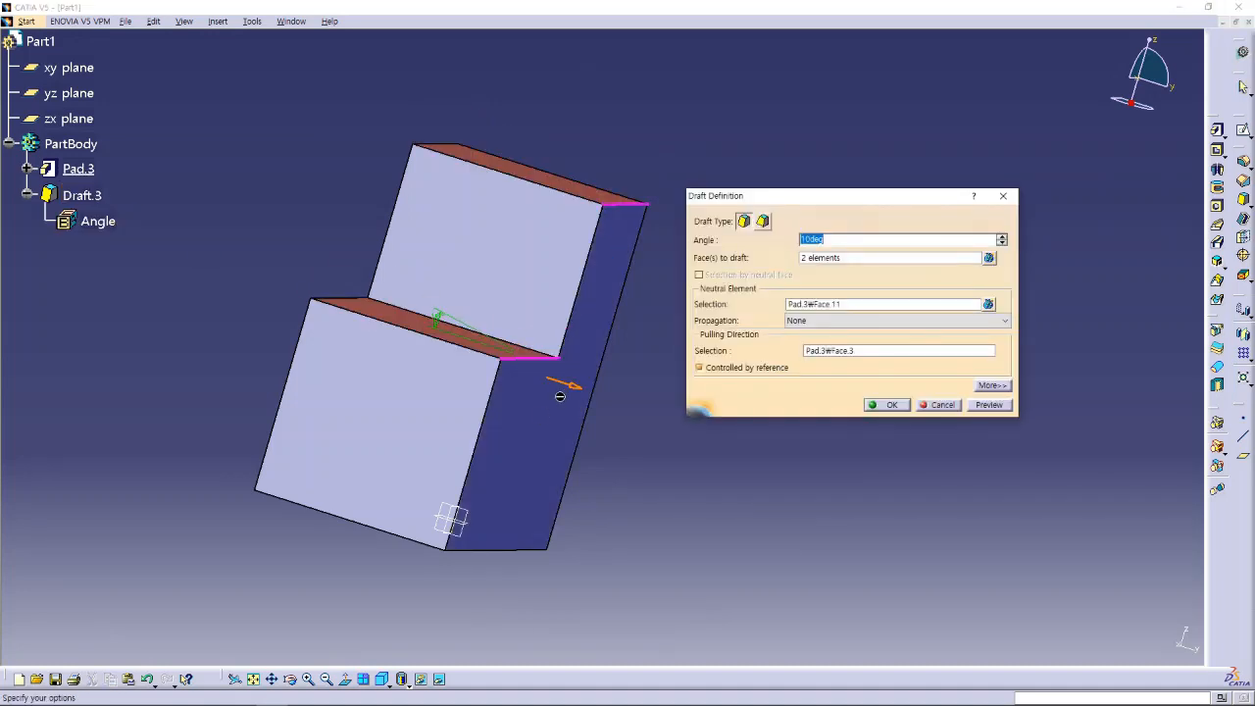
pyautogui.click(574, 388)
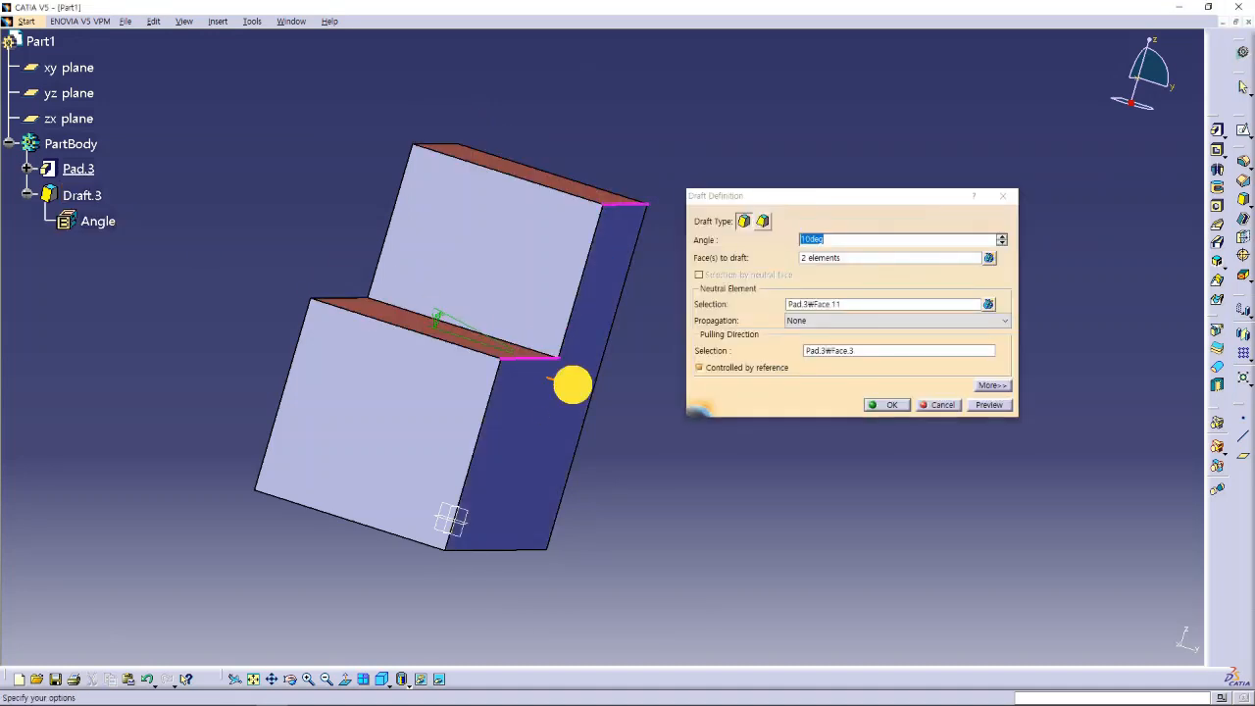
pyautogui.click(990, 405)
pyautogui.moveTo(546, 257)
pyautogui.keyDown('ctrl'); pyautogui.mouseDown(button='middle')
pyautogui.moveTo(552, 337)
pyautogui.moveTo(551, 265)
pyautogui.mouseUp(button='middle'); pyautogui.keyUp('ctrl')
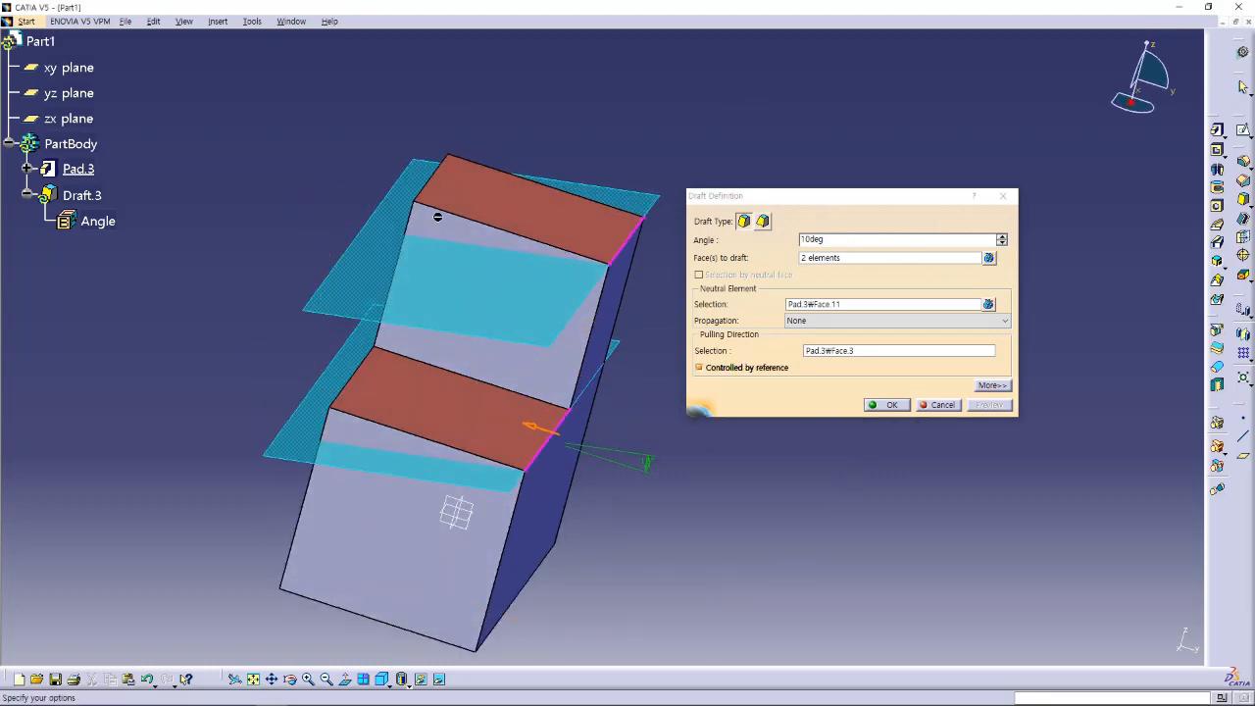
pyautogui.click(890, 405)
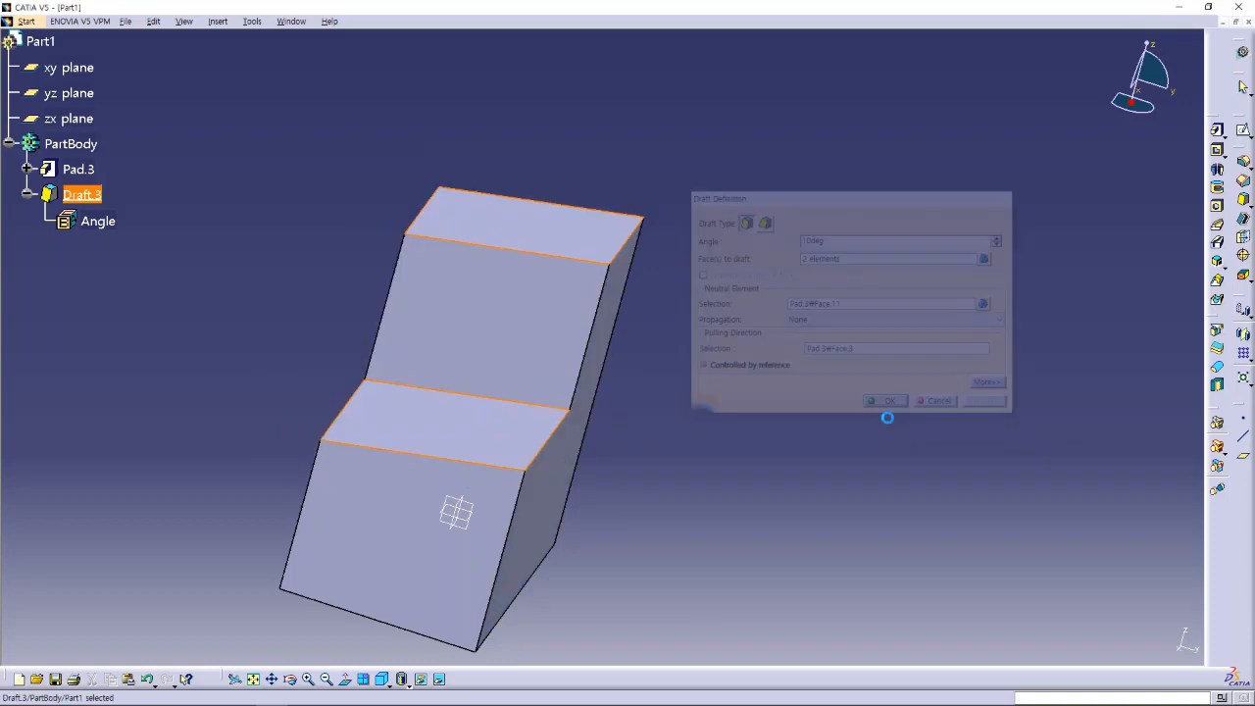
# - Delete the draft from the block's two horizontal step faces
pyautogui.click(381, 678)
pyautogui.moveTo(635, 511); pyautogui.dragTo(737, 442, button='middle')
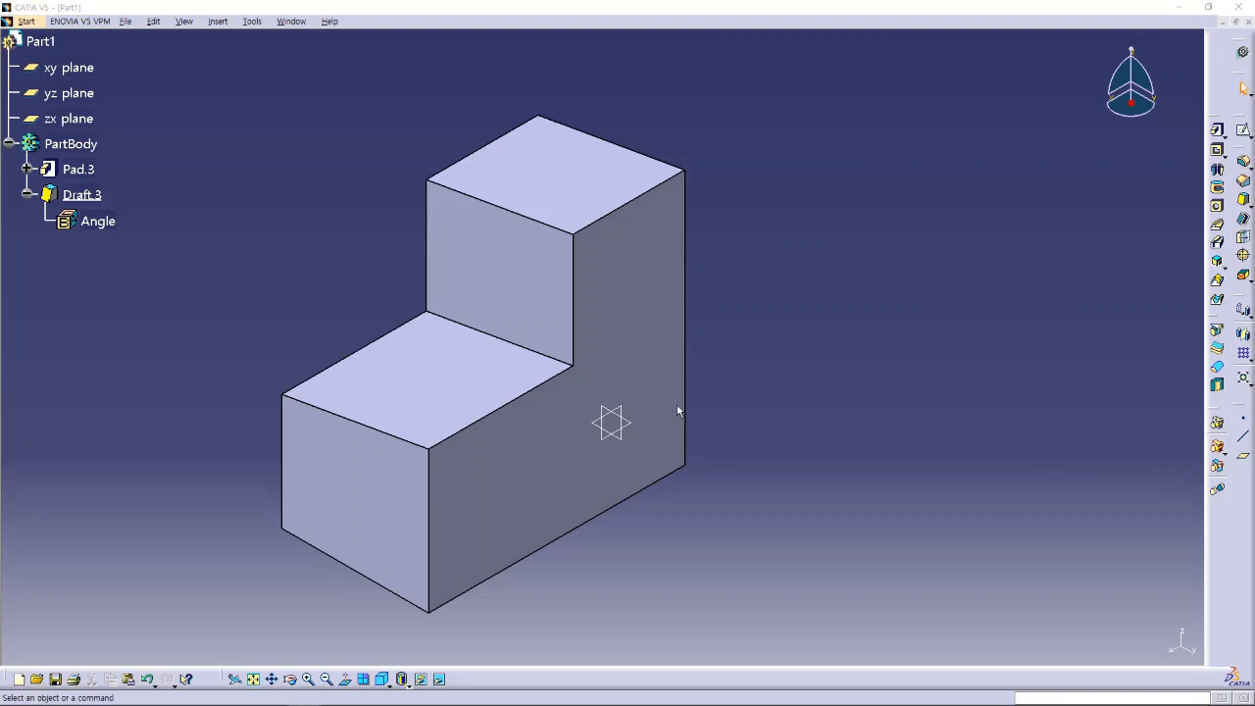
pyautogui.click(81, 196)
pyautogui.click(27, 194)
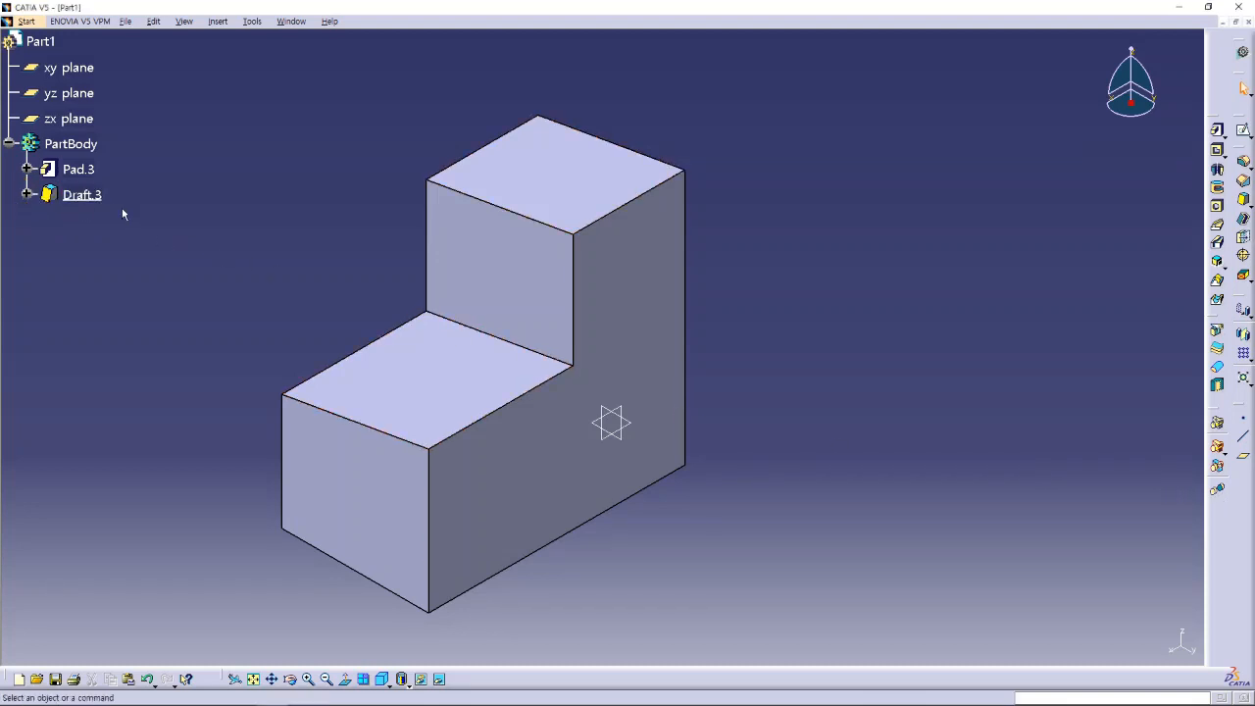
pyautogui.click(84, 193)
pyautogui.press('Delete')
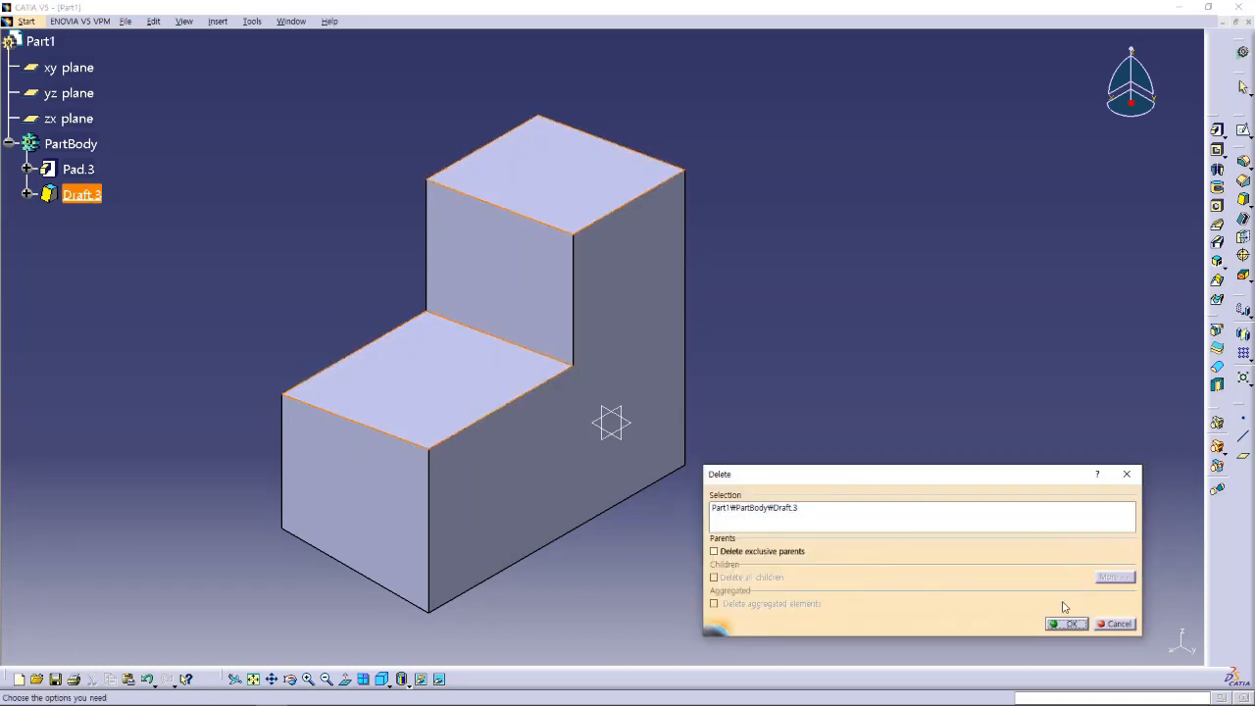
pyautogui.click(1069, 625)
# - Define a 10-degree draft on the L-shaped side face, using the lower horizontal step face as the neutral element, and preview it
pyautogui.moveTo(863, 429); pyautogui.dragTo(743, 420, button='middle')
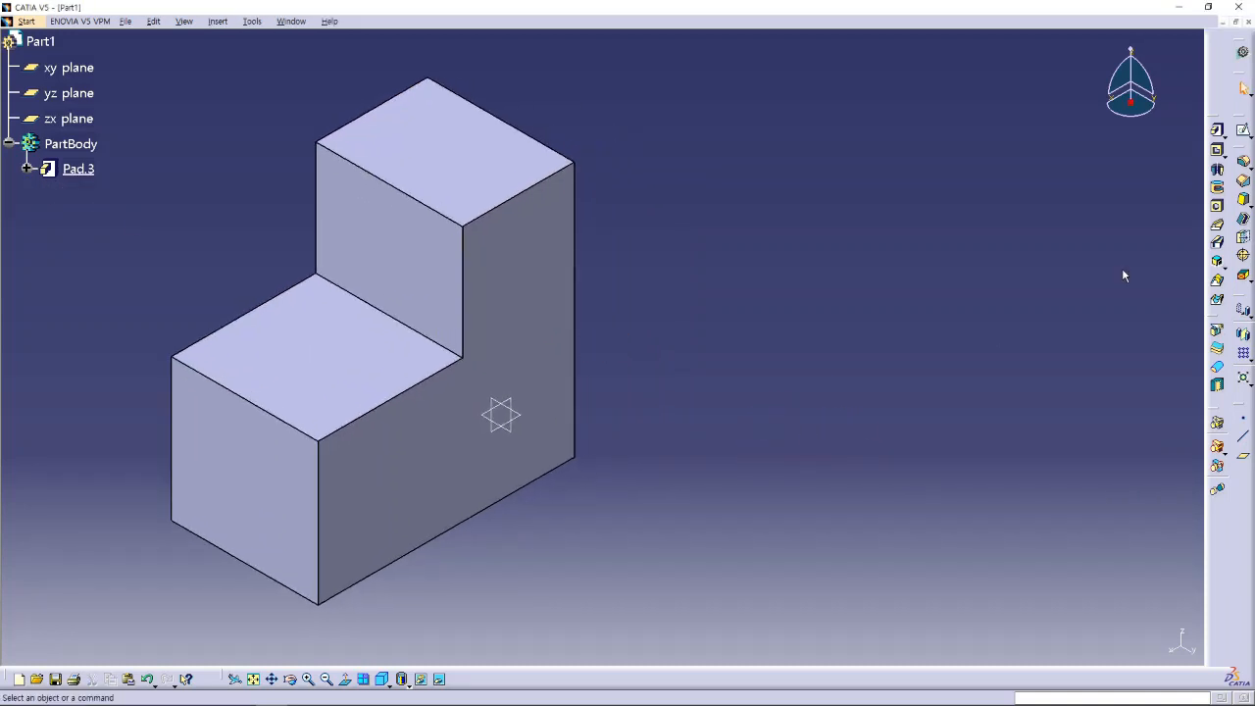
pyautogui.click(1218, 205)
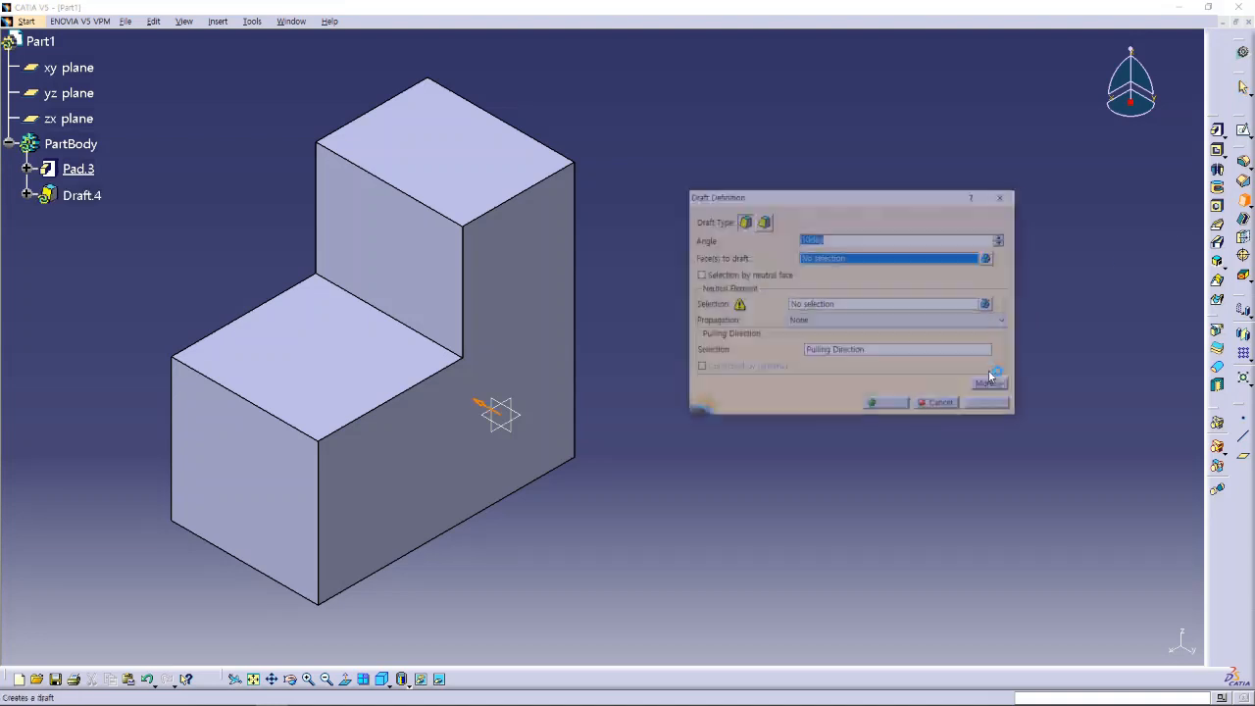
pyautogui.moveTo(820, 196); pyautogui.dragTo(794, 180)
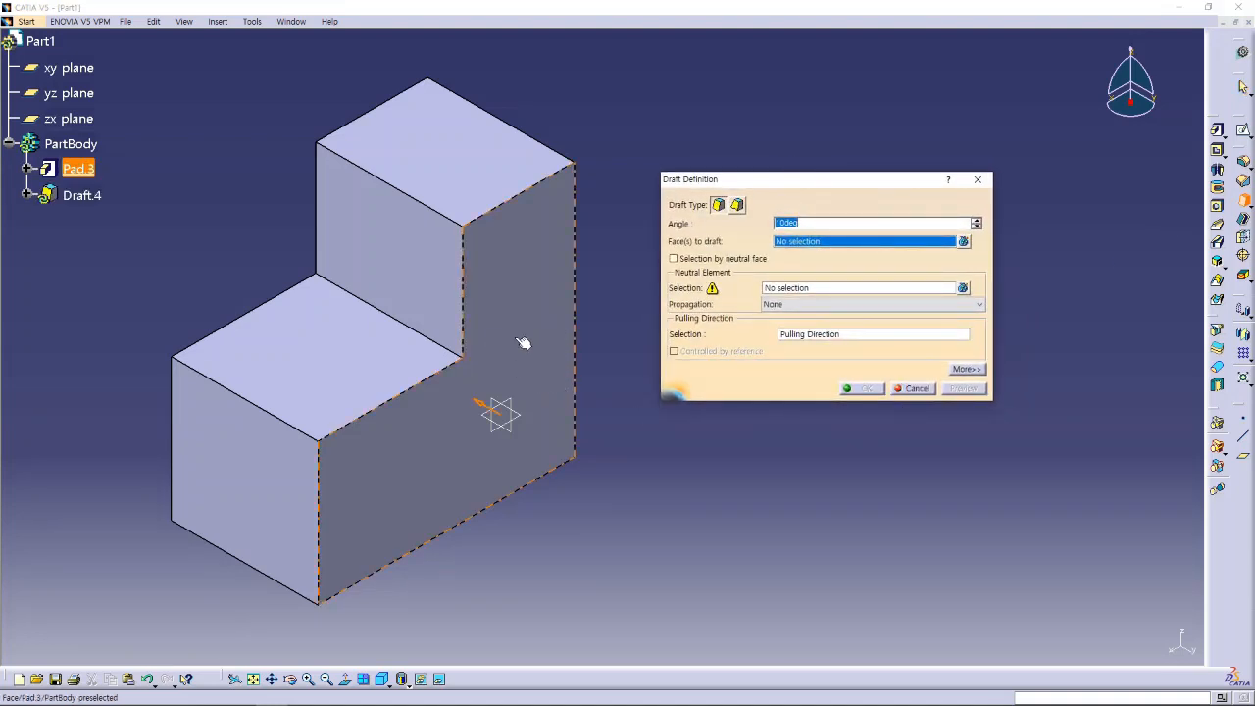
pyautogui.click(527, 304)
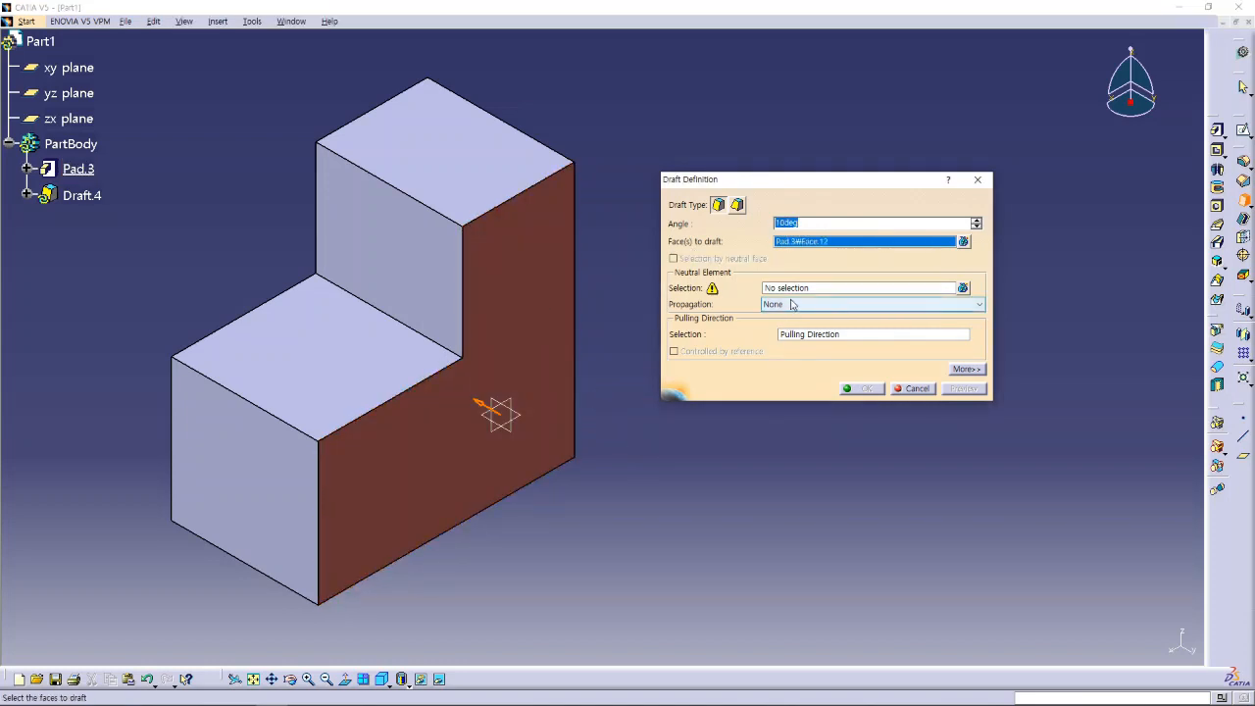
pyautogui.click(833, 288)
pyautogui.click(364, 364)
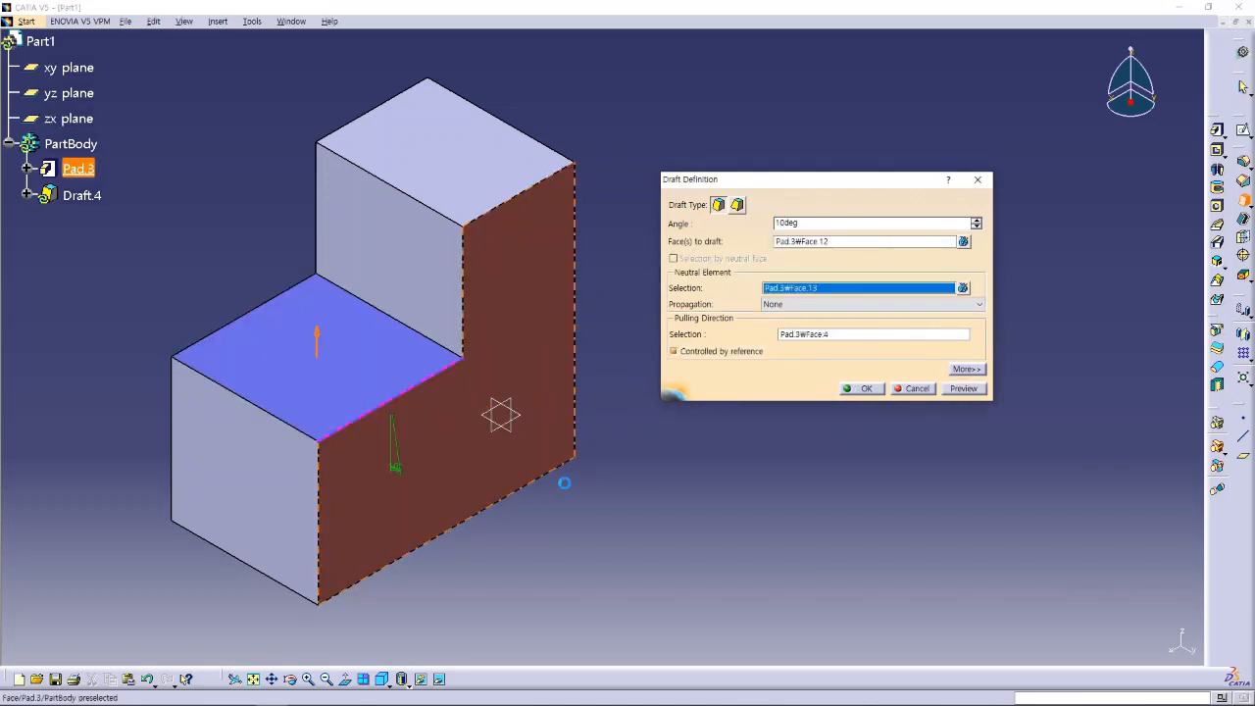
pyautogui.click(965, 390)
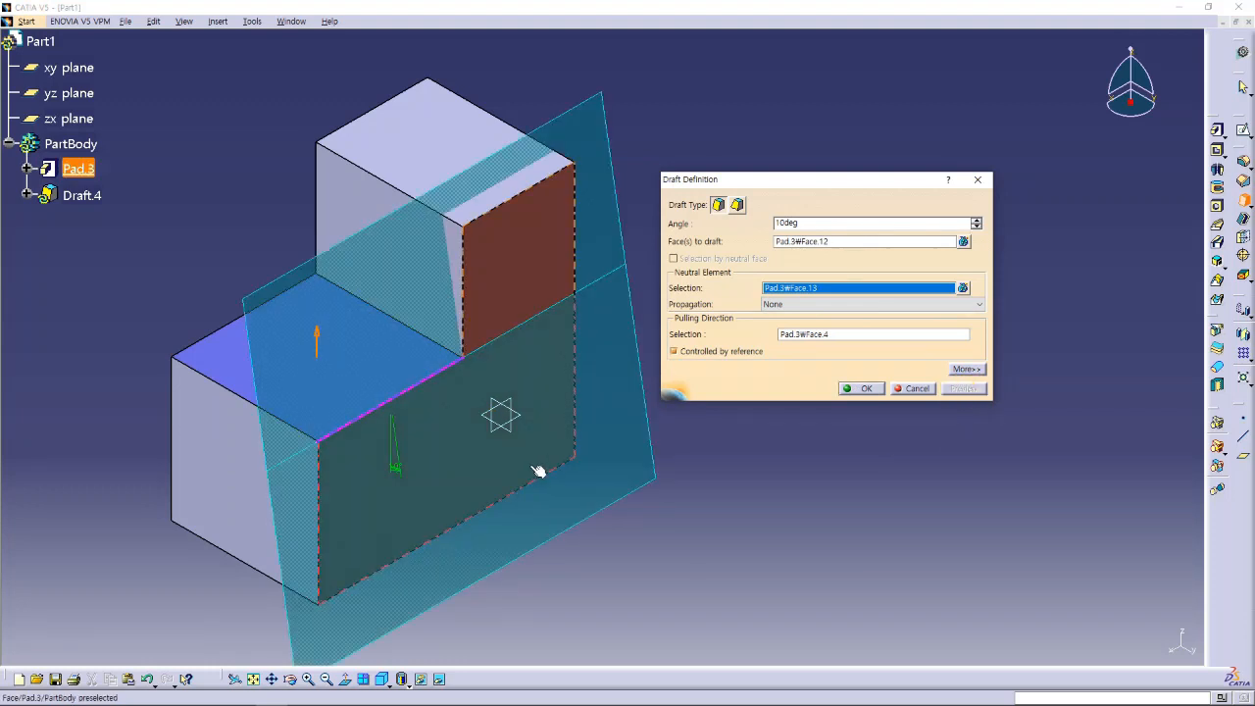
# - Check the draft preview on the L-shaped side face, apply the draft and return to the isometric view
pyautogui.moveTo(478, 474); pyautogui.dragTo(559, 388, button='middle')
pyautogui.moveTo(797, 183); pyautogui.dragTo(878, 182)
pyautogui.moveTo(383, 471); pyautogui.dragTo(481, 469, button='middle')
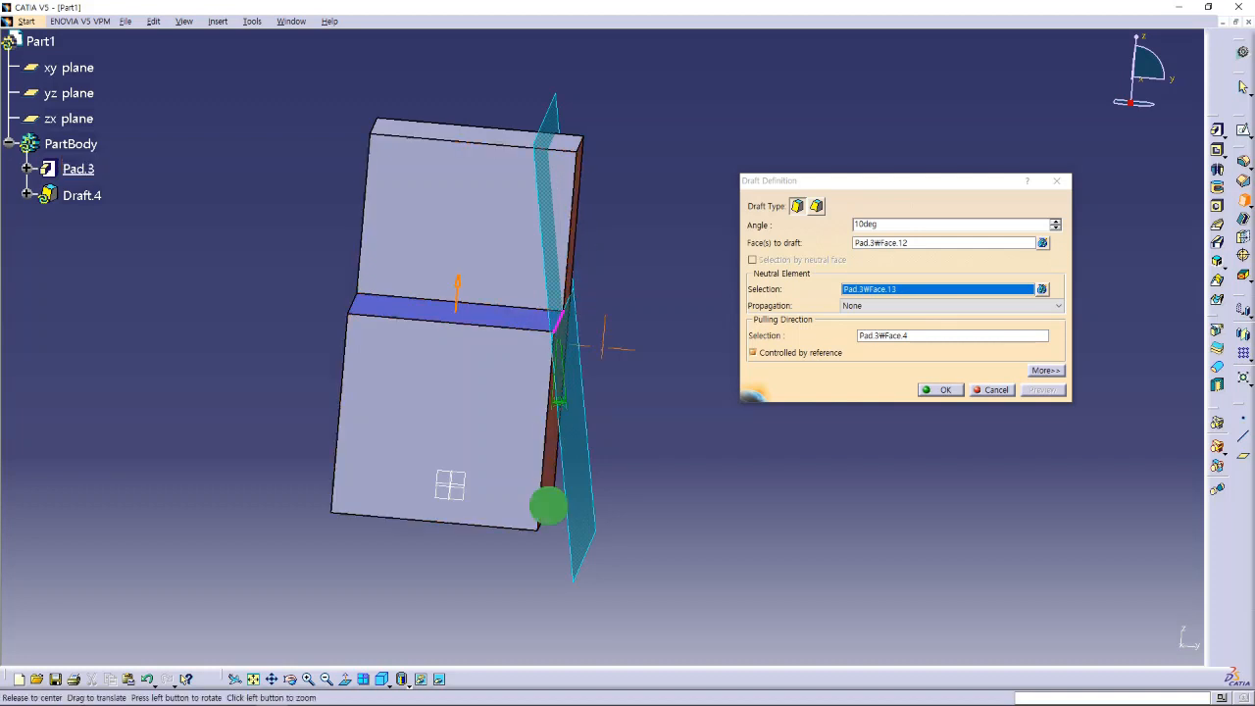
pyautogui.moveTo(549, 504); pyautogui.dragTo(526, 412, button='middle')
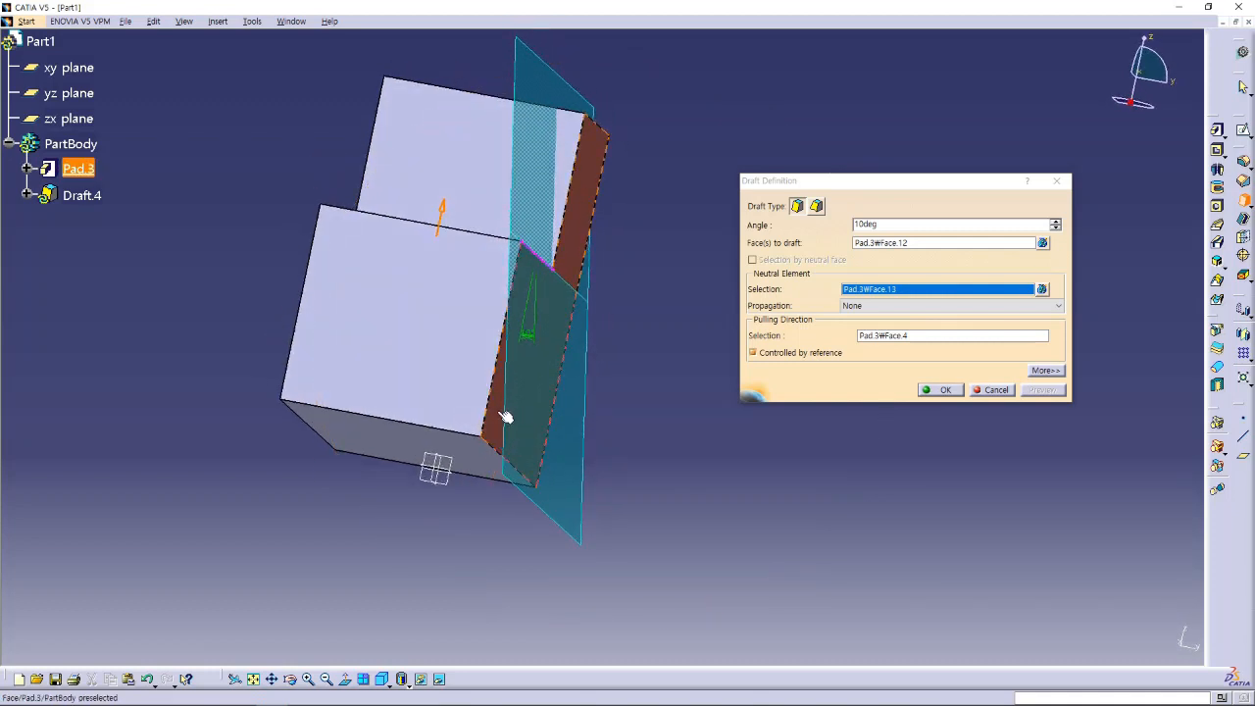
pyautogui.click(941, 390)
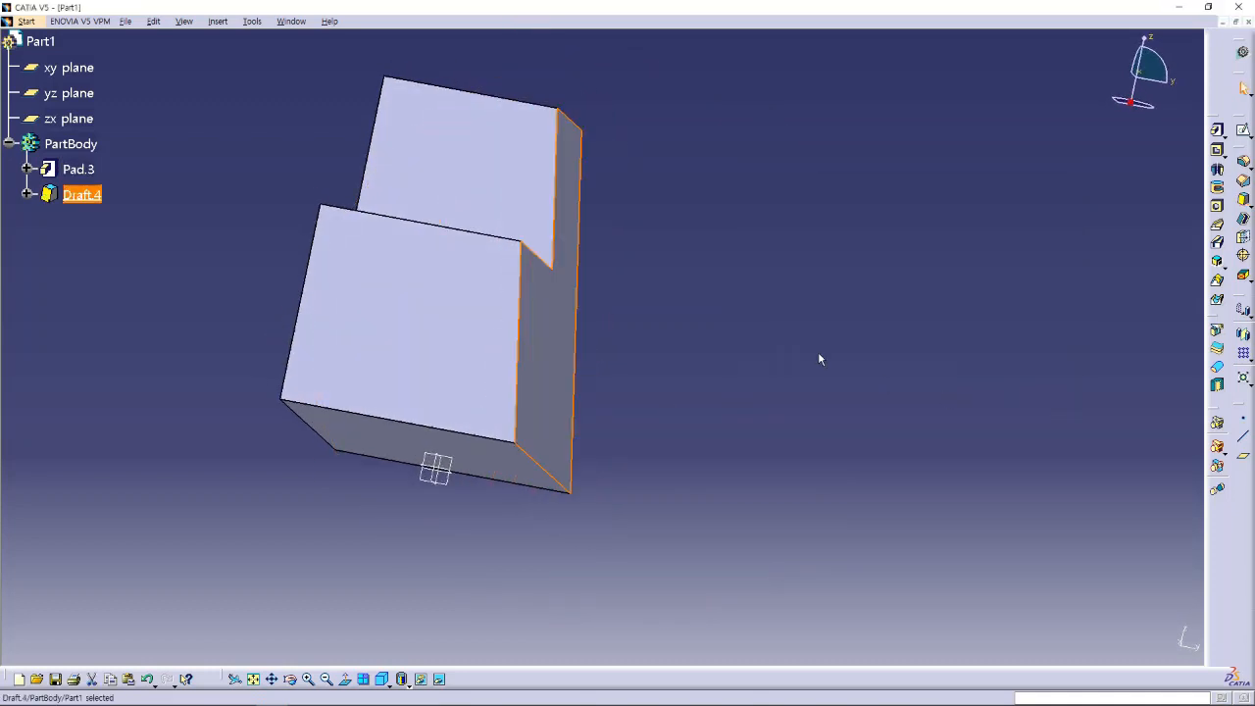
pyautogui.click(382, 678)
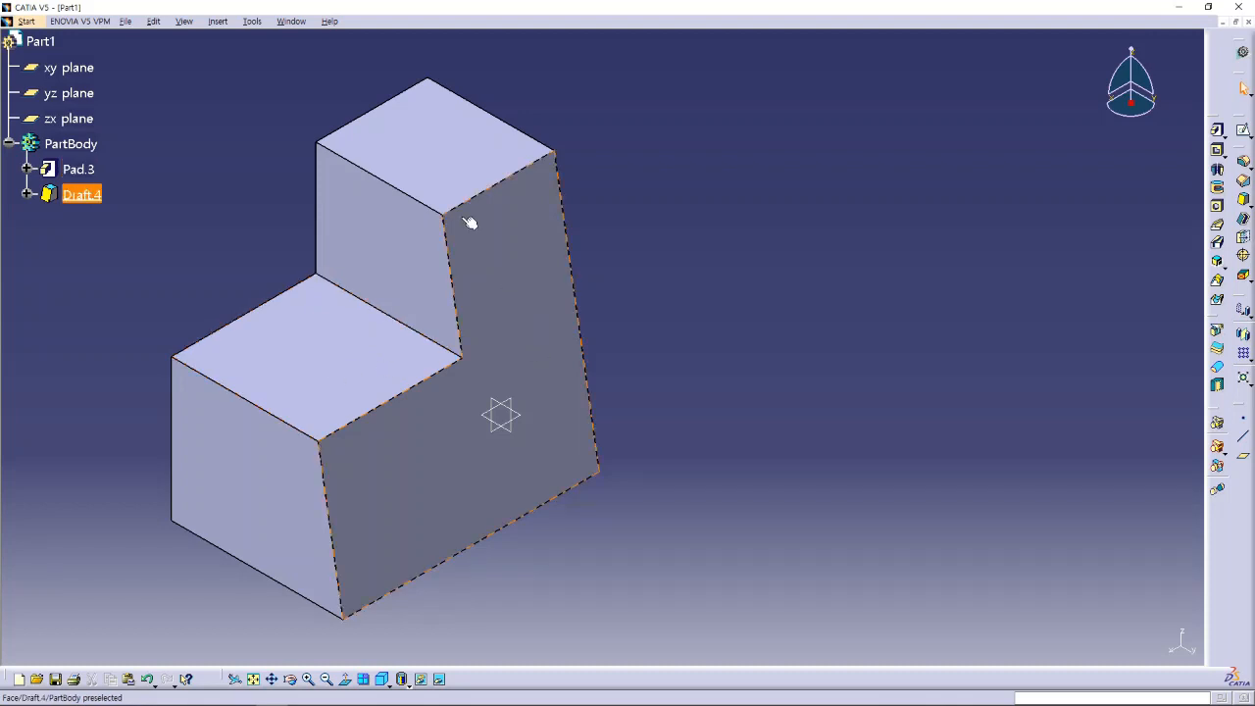
# - Edit the side face's draft to use the neutral element as the parting element, preview it and apply it
pyautogui.doubleClick(534, 335)
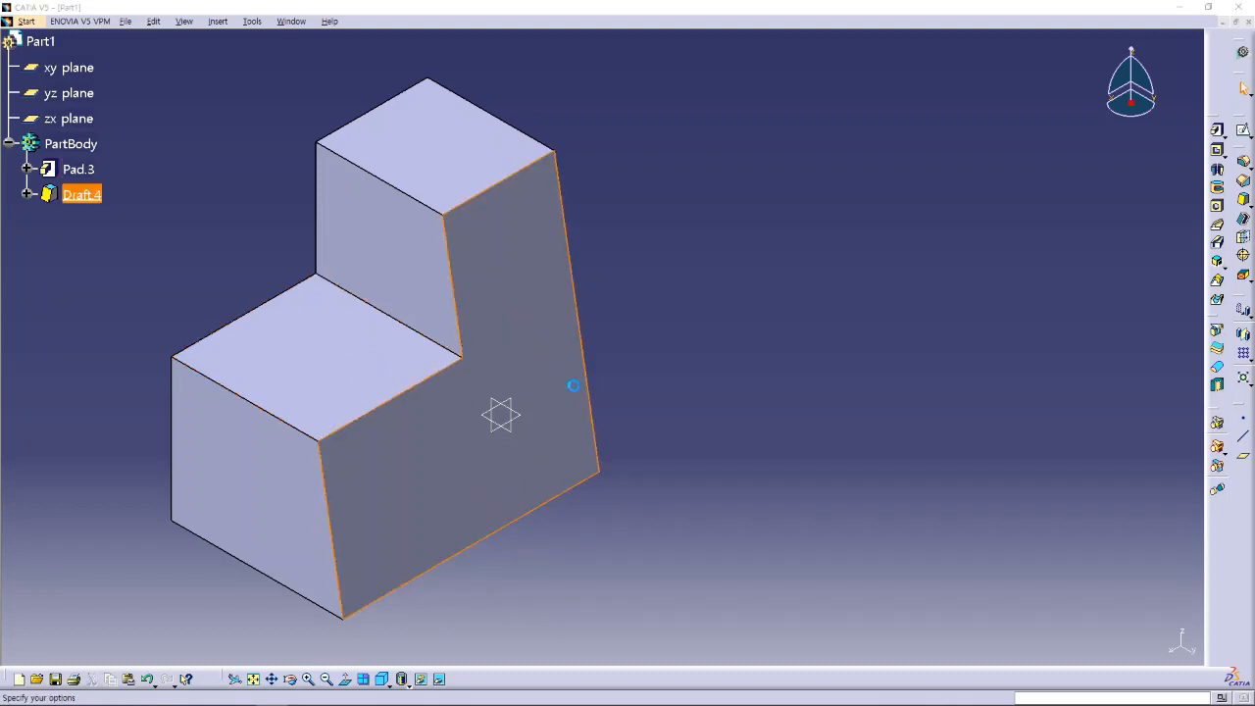
pyautogui.moveTo(643, 416); pyautogui.dragTo(570, 388, button='middle')
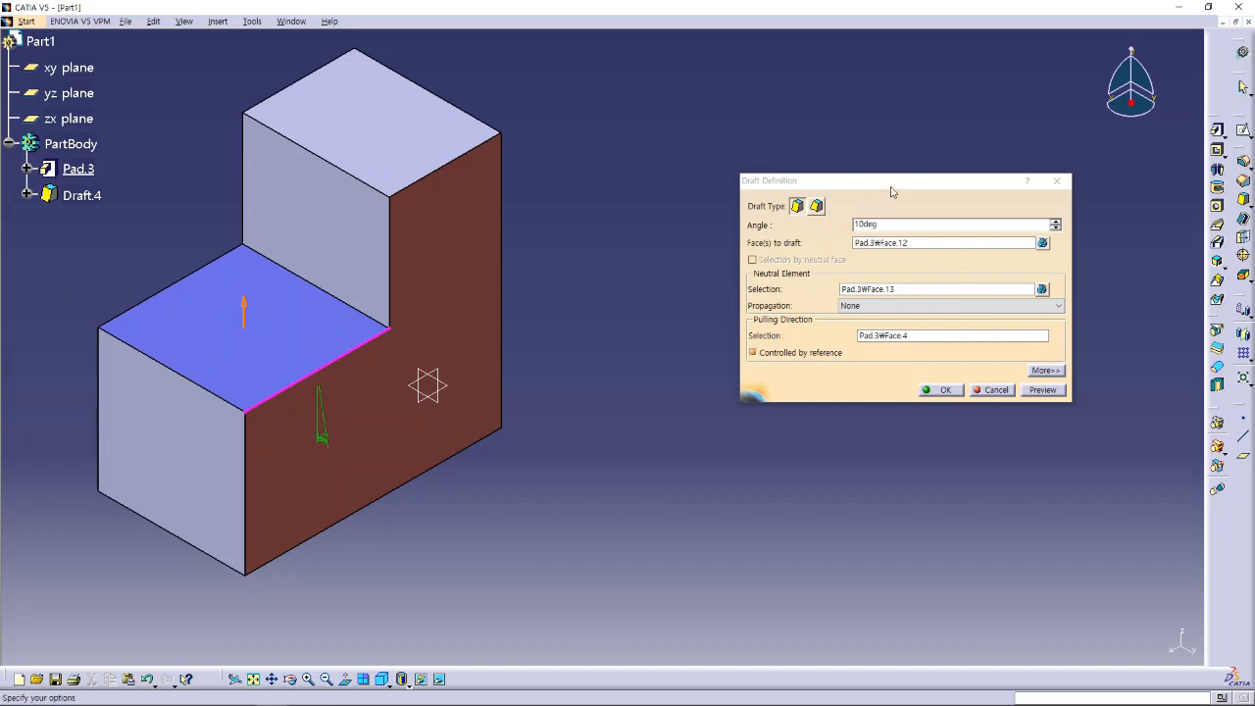
pyautogui.moveTo(891, 192); pyautogui.dragTo(721, 247)
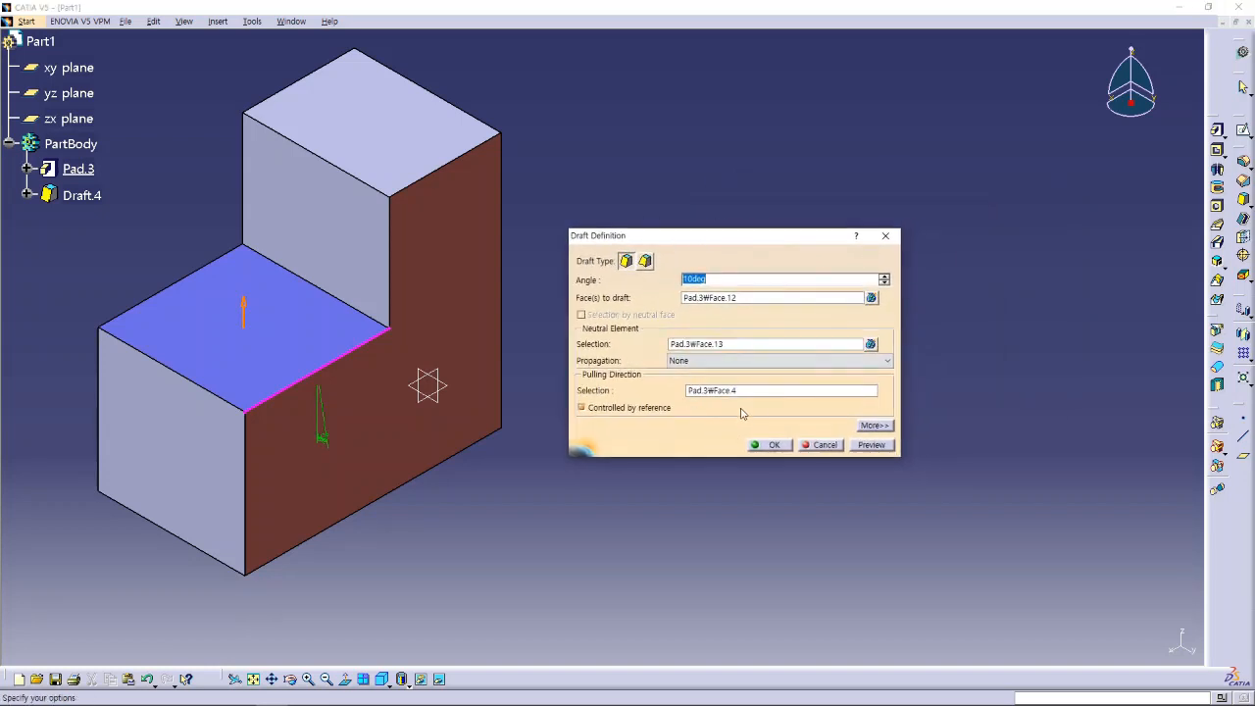
pyautogui.click(876, 426)
pyautogui.moveTo(900, 236); pyautogui.dragTo(852, 290)
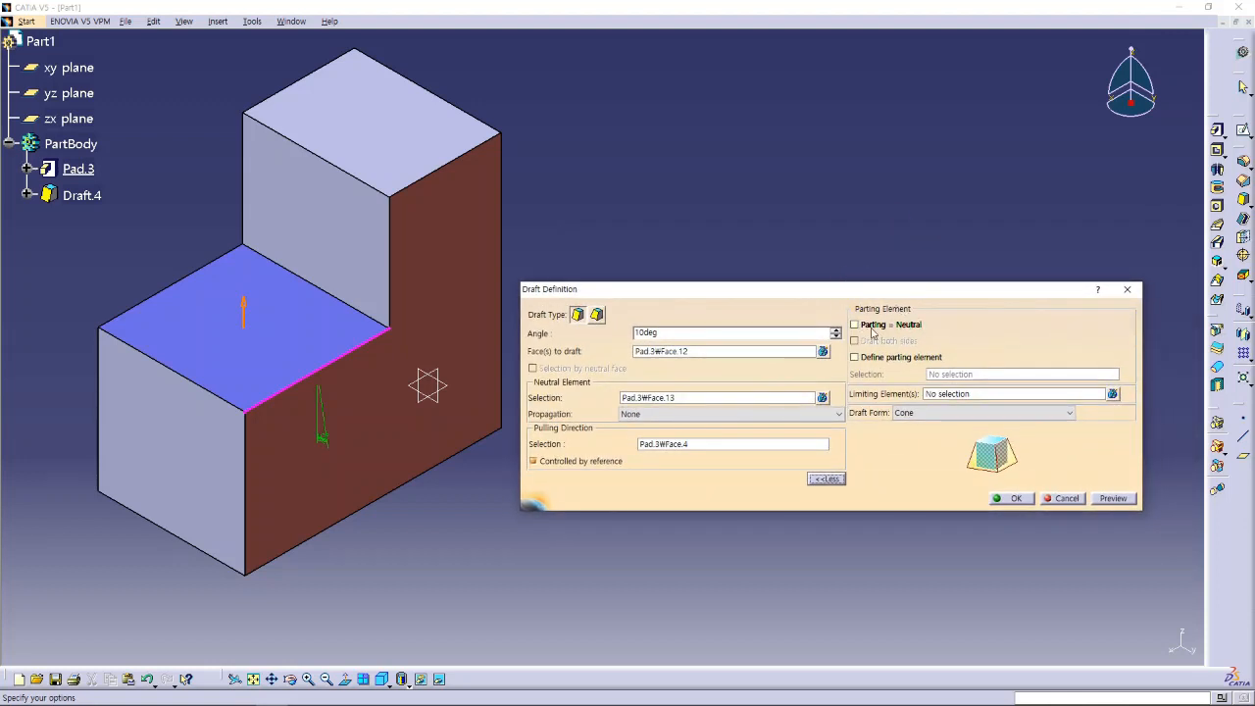
pyautogui.click(855, 324)
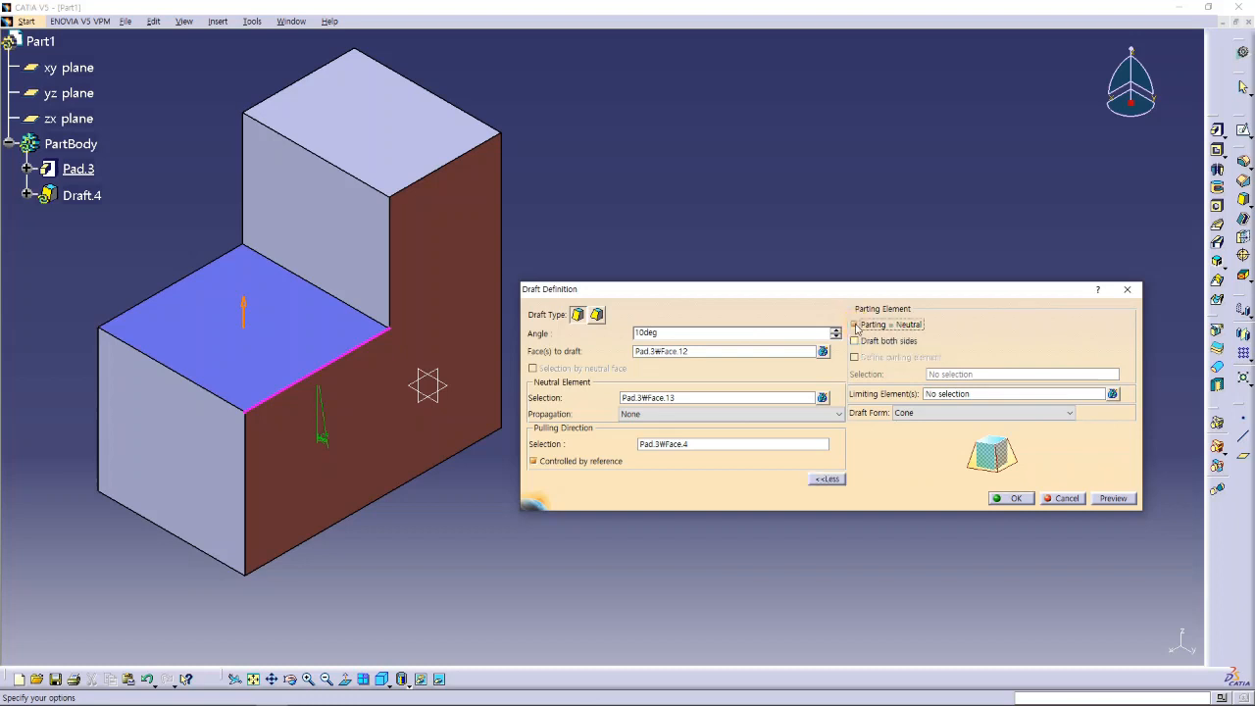
pyautogui.click(1016, 498)
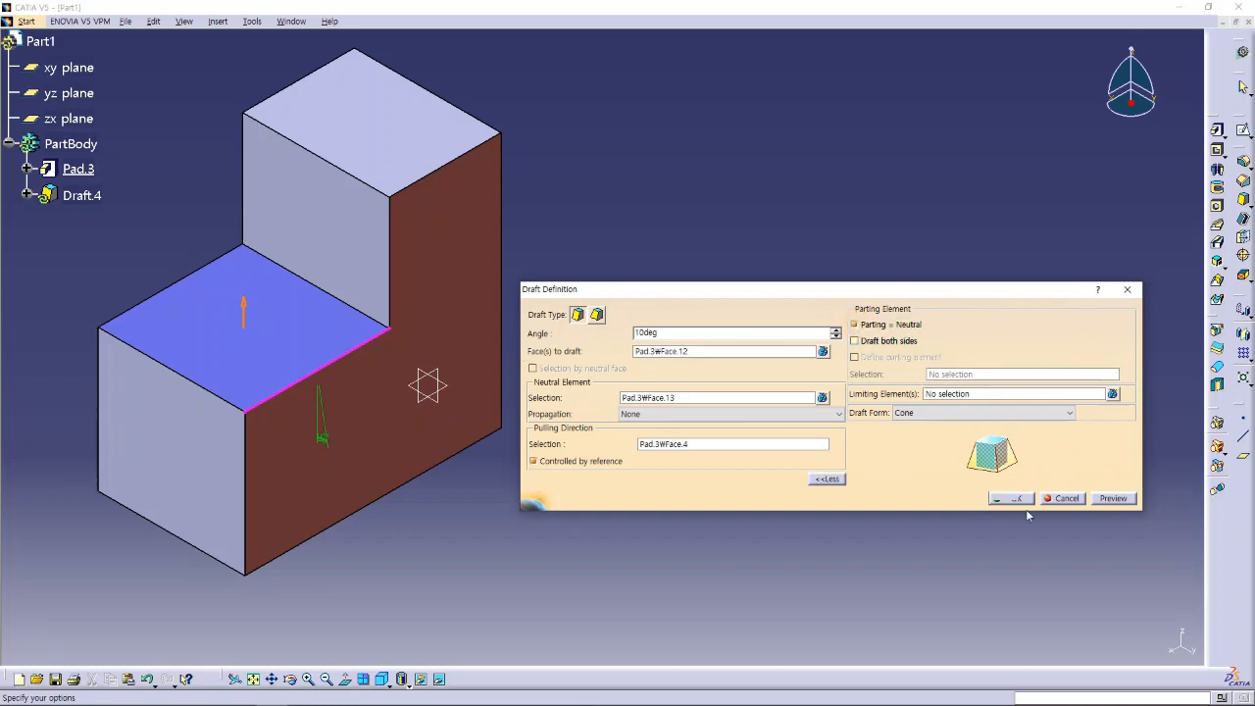
pyautogui.click(1115, 498)
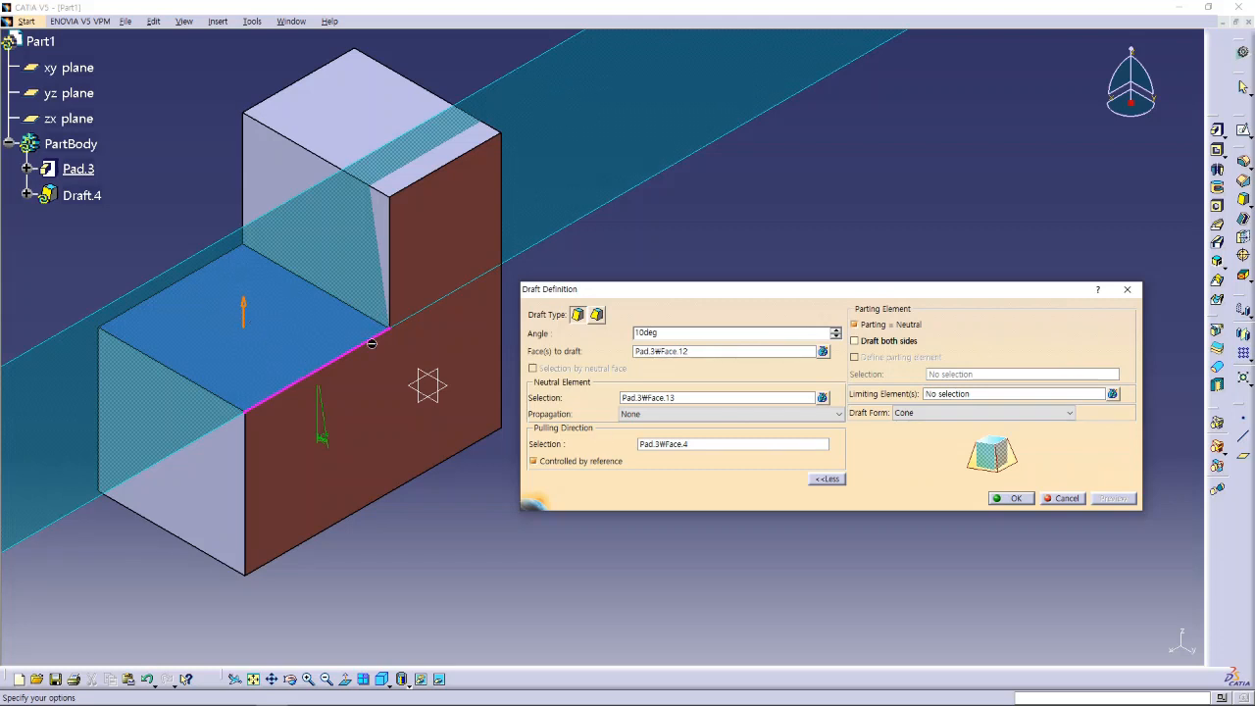
pyautogui.moveTo(363, 300); pyautogui.dragTo(427, 290, button='middle')
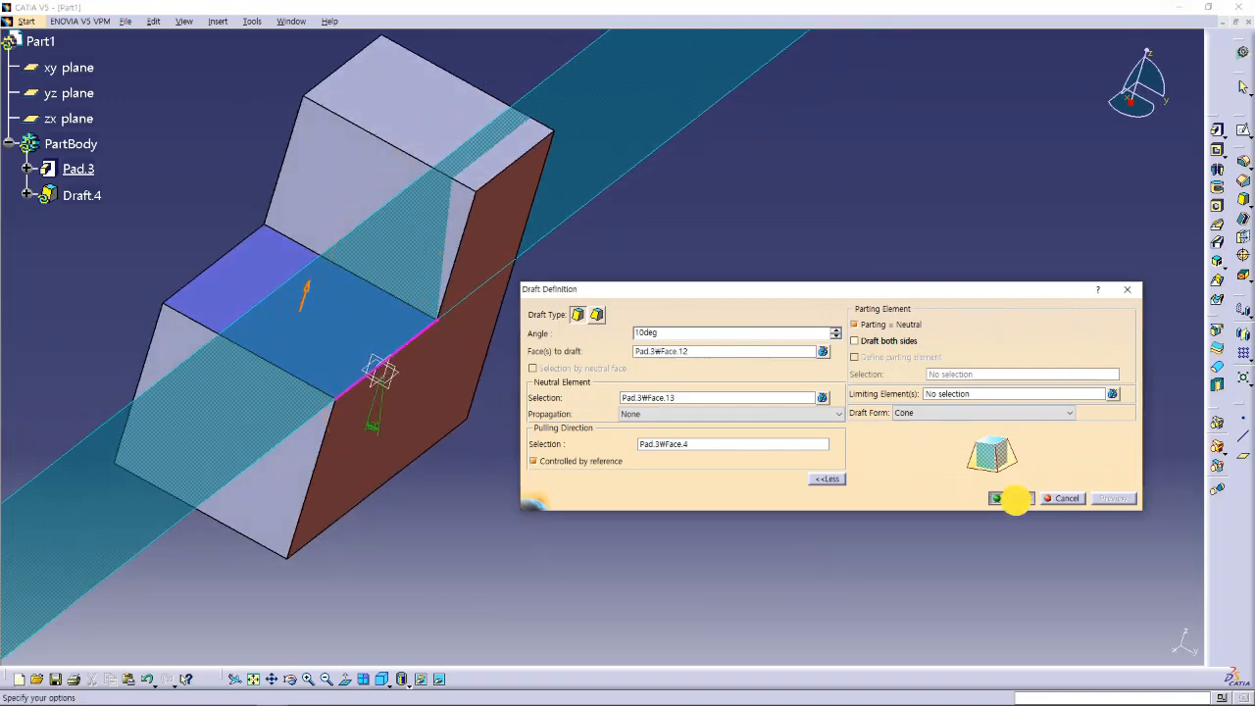
pyautogui.click(1011, 498)
pyautogui.moveTo(405, 424); pyautogui.dragTo(476, 431, button='middle')
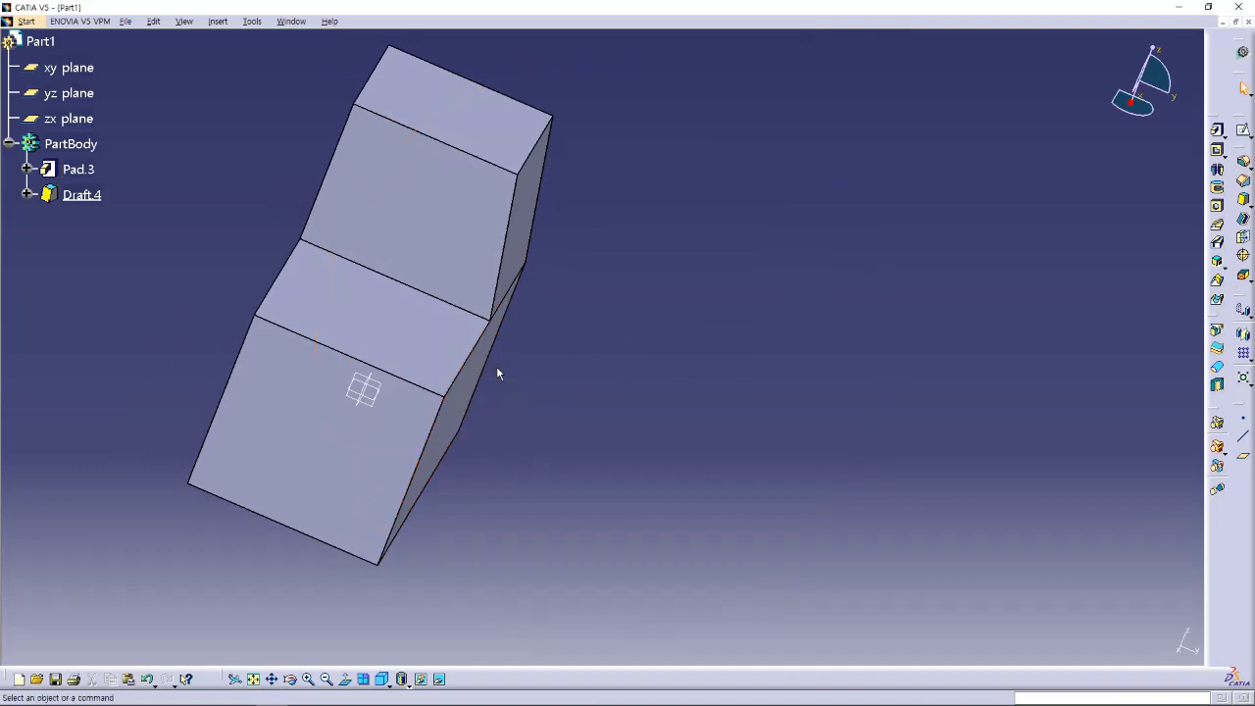
# - Reopen the side face's draft, turn off the Parting = Neutral option and preview the draft
pyautogui.doubleClick(516, 246)
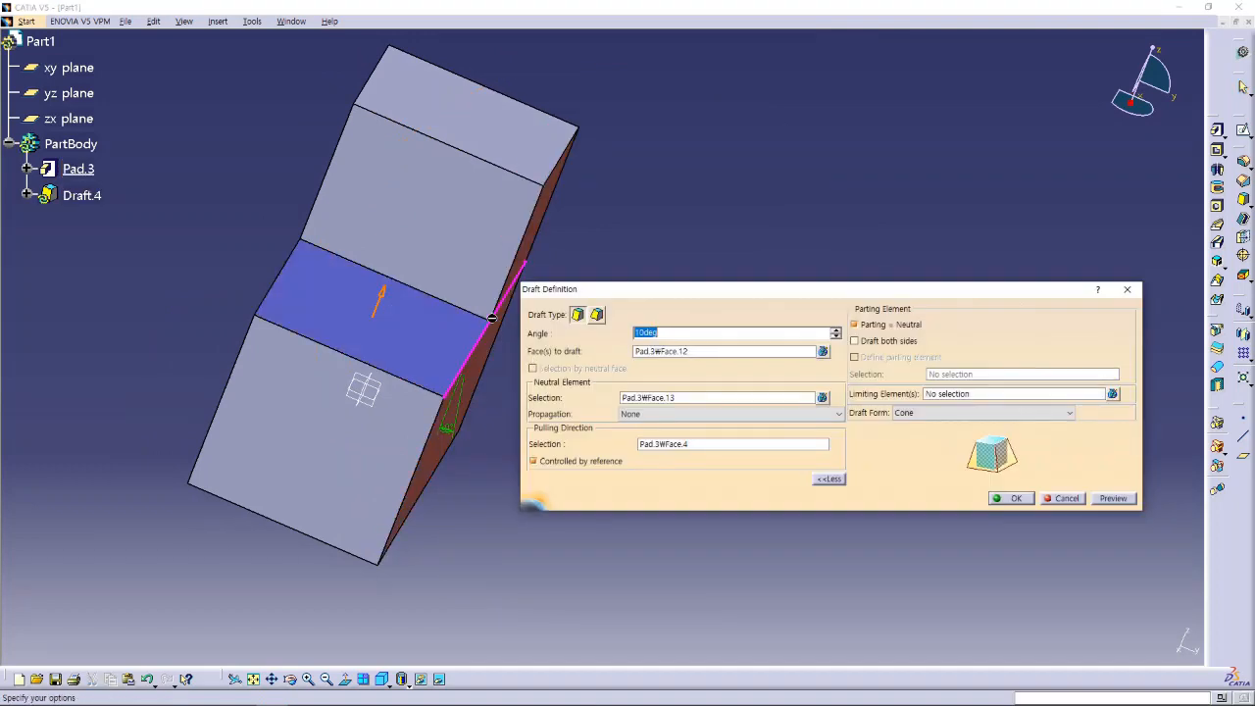
pyautogui.moveTo(461, 300); pyautogui.dragTo(499, 376, button='middle')
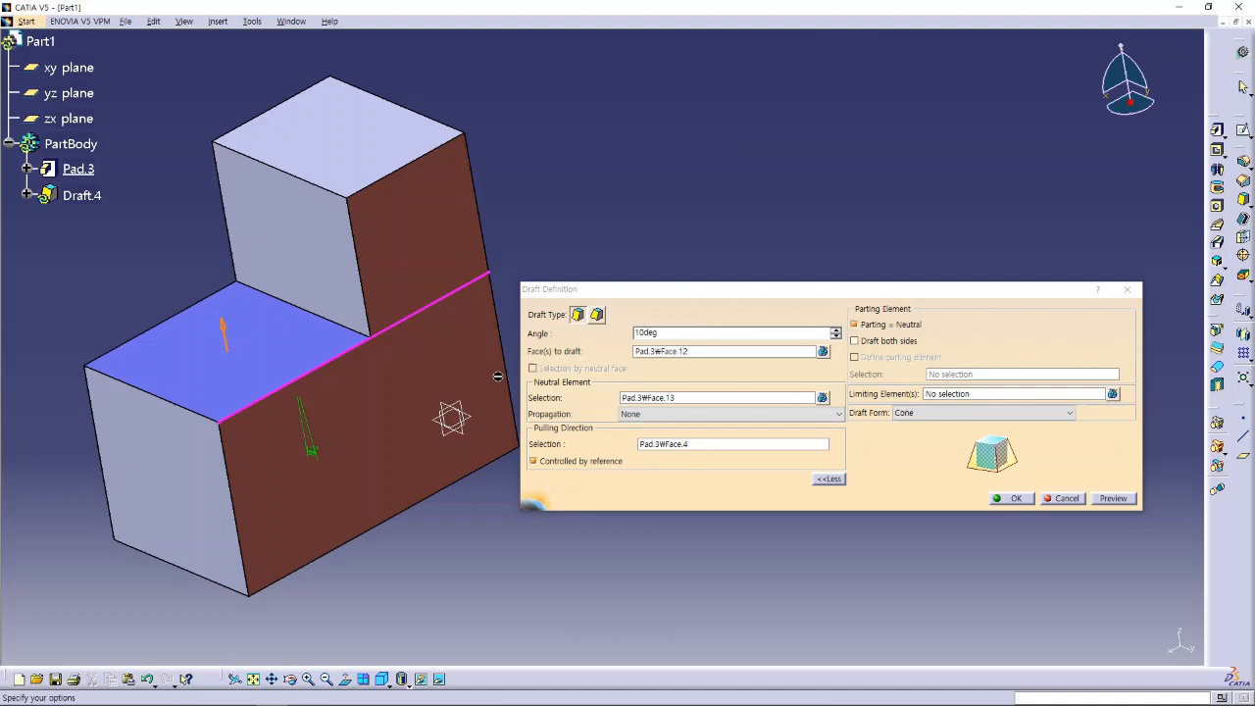
pyautogui.click(854, 325)
pyautogui.moveTo(373, 428)
pyautogui.mouseDown(button='middle')
pyautogui.moveTo(457, 441)
pyautogui.moveTo(470, 359)
pyautogui.moveTo(438, 364)
pyautogui.moveTo(455, 387)
pyautogui.mouseUp(button='middle')
pyautogui.click(1114, 499)
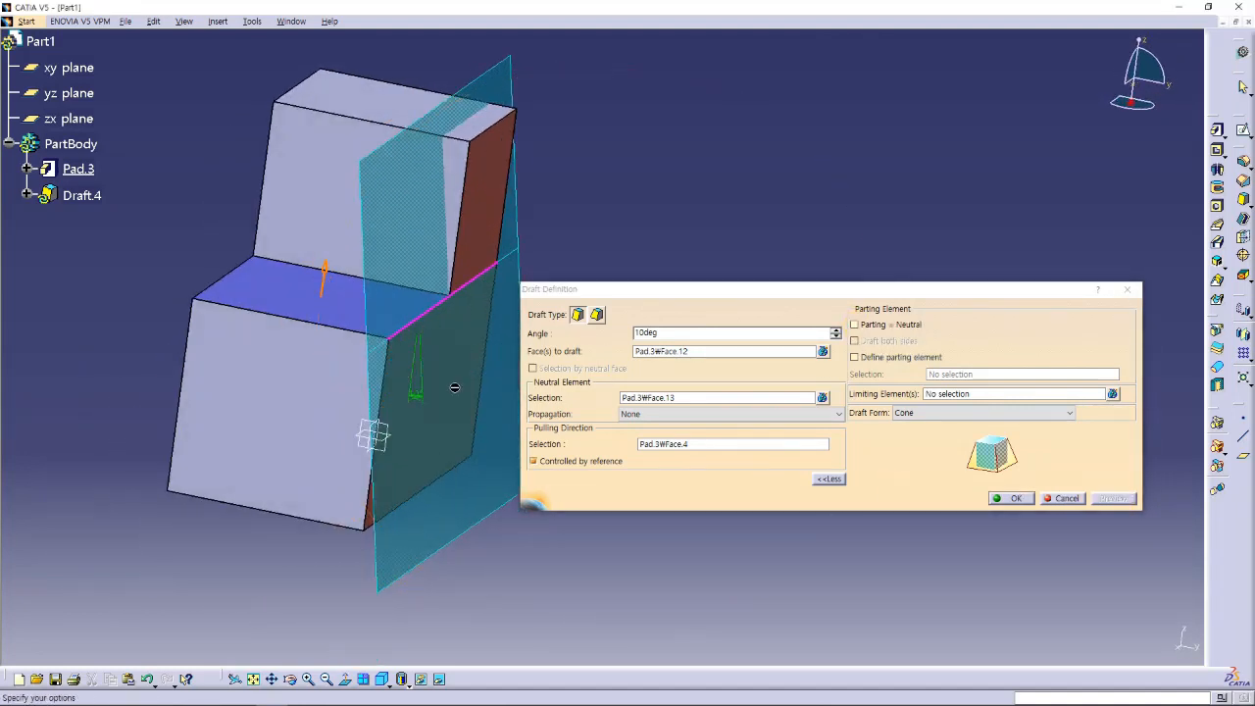
# - Reverse the pulling direction of the side face's draft to point downward, preview it and apply it
pyautogui.click(325, 279)
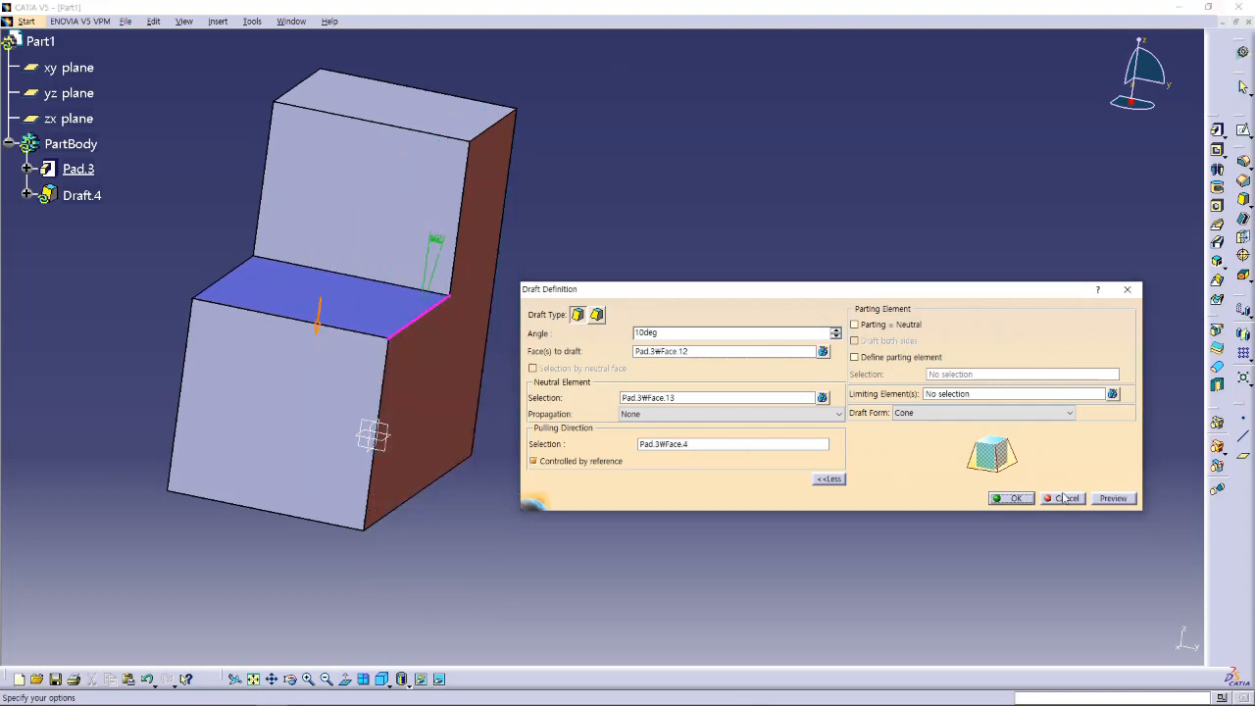
pyautogui.click(1114, 498)
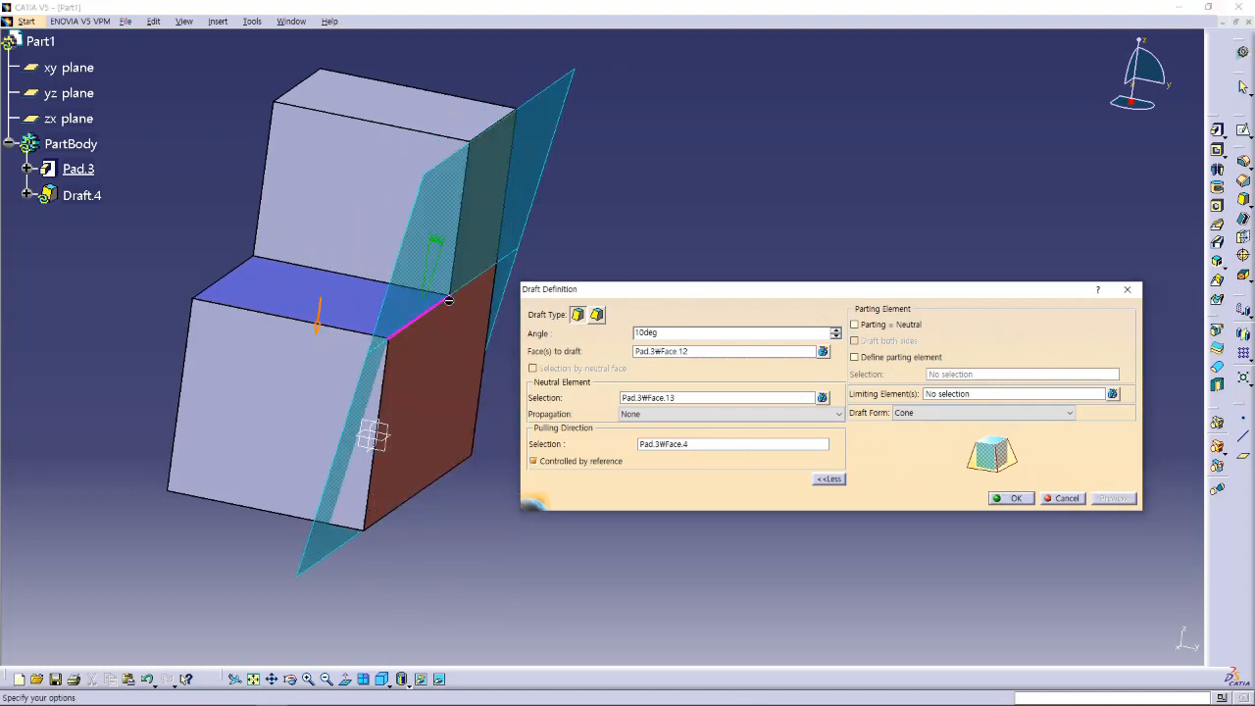
pyautogui.click(1011, 498)
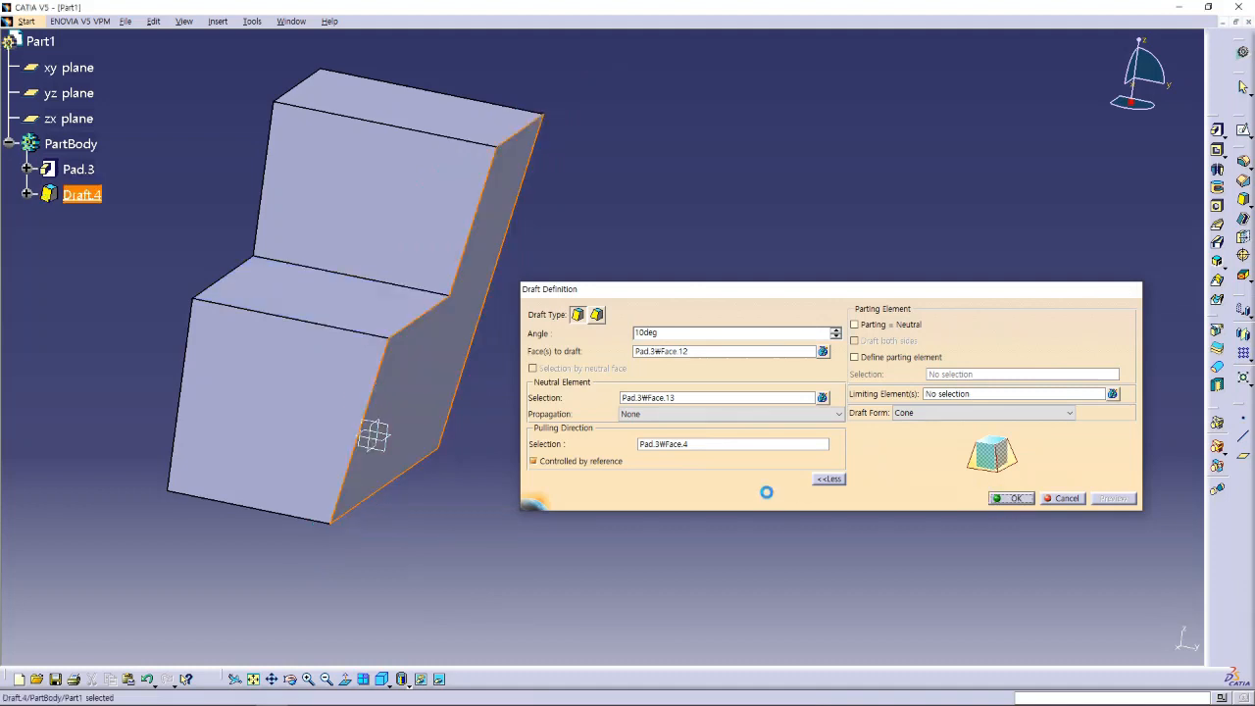
pyautogui.click(692, 484)
pyautogui.moveTo(567, 419); pyautogui.dragTo(578, 338, button='middle')
# - Edit the side face's draft, enable Parting = Neutral with the downward pulling direction and preview it
pyautogui.doubleClick(444, 363)
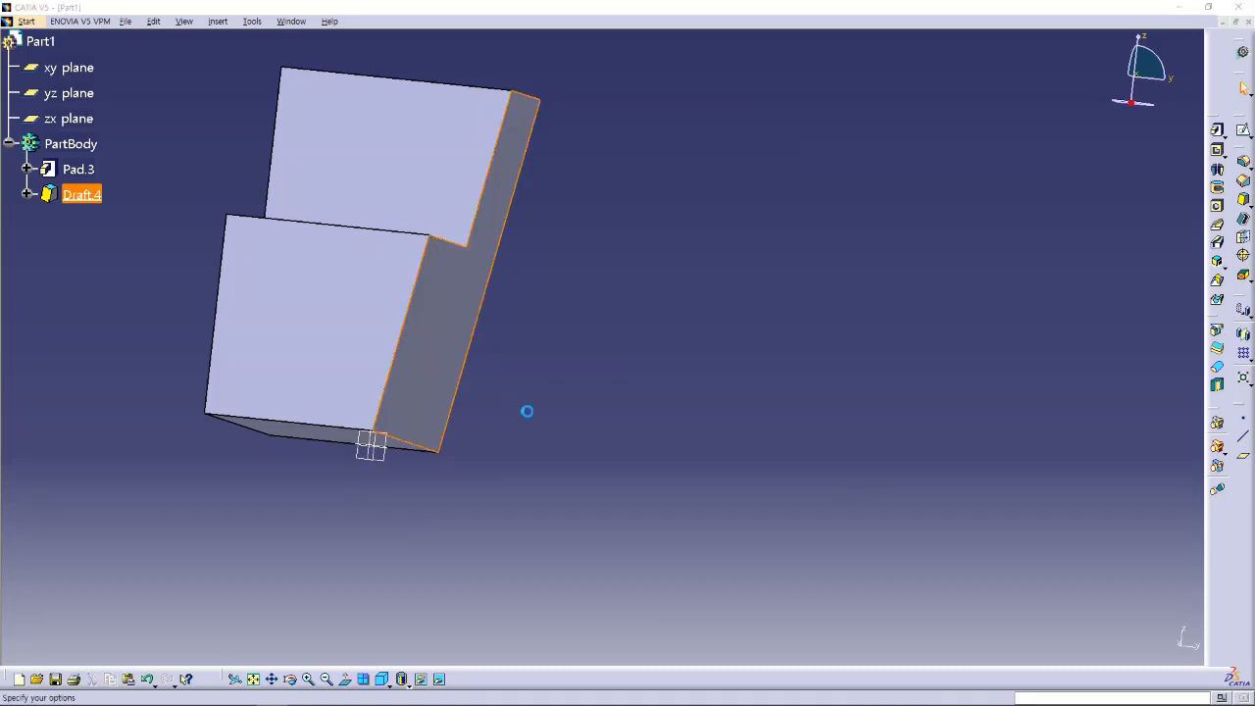
pyautogui.moveTo(403, 215); pyautogui.dragTo(350, 281, button='middle')
pyautogui.click(825, 479)
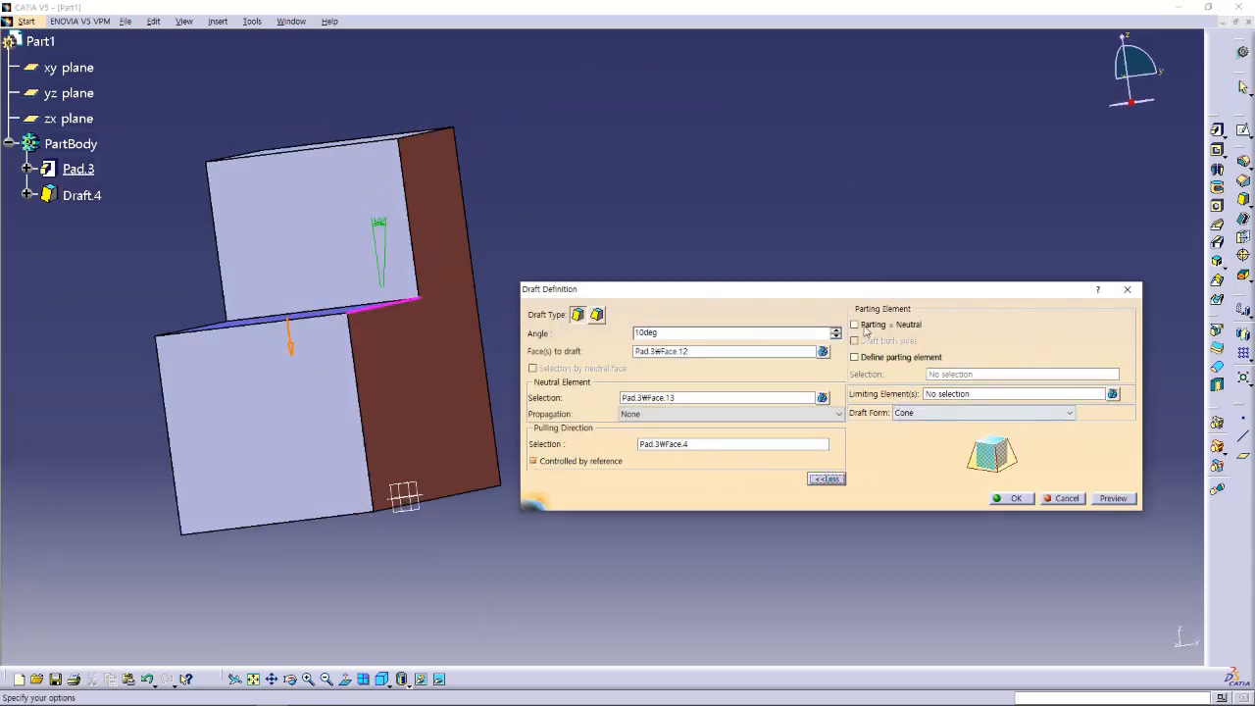
pyautogui.click(854, 324)
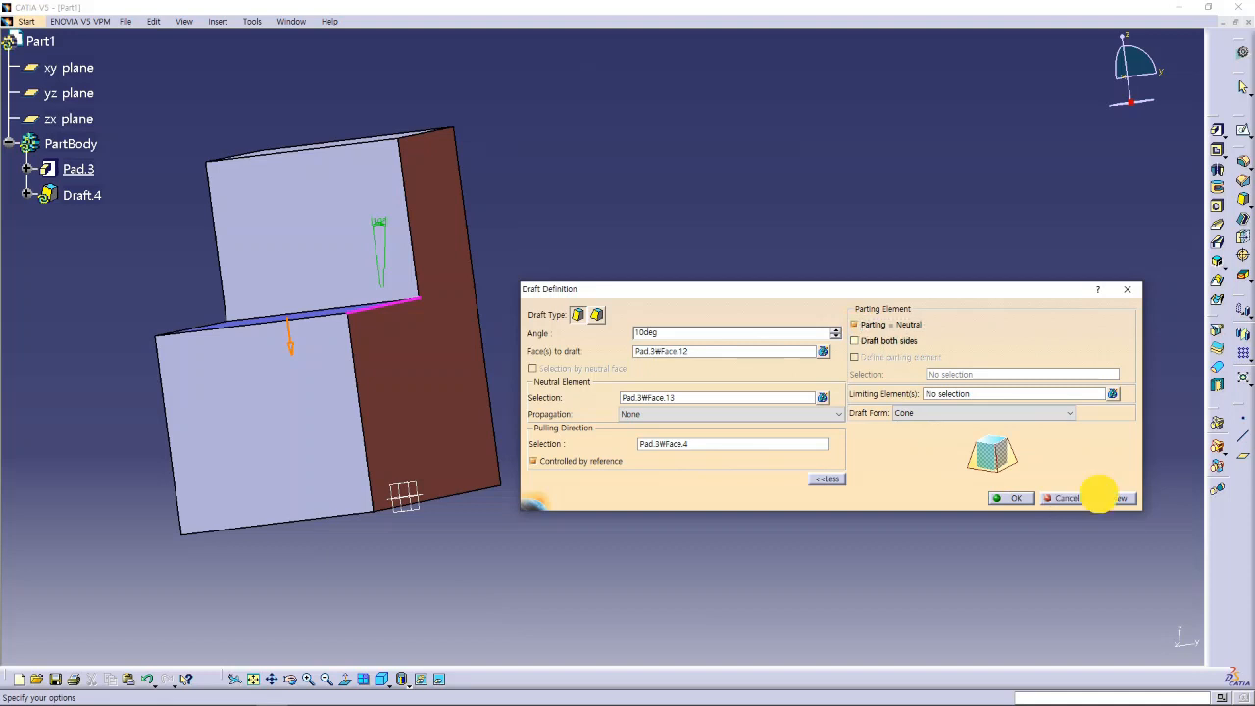
pyautogui.click(1105, 499)
pyautogui.moveTo(503, 325)
pyautogui.mouseDown(button='middle')
pyautogui.moveTo(428, 401)
pyautogui.moveTo(445, 341)
pyautogui.mouseUp(button='middle')
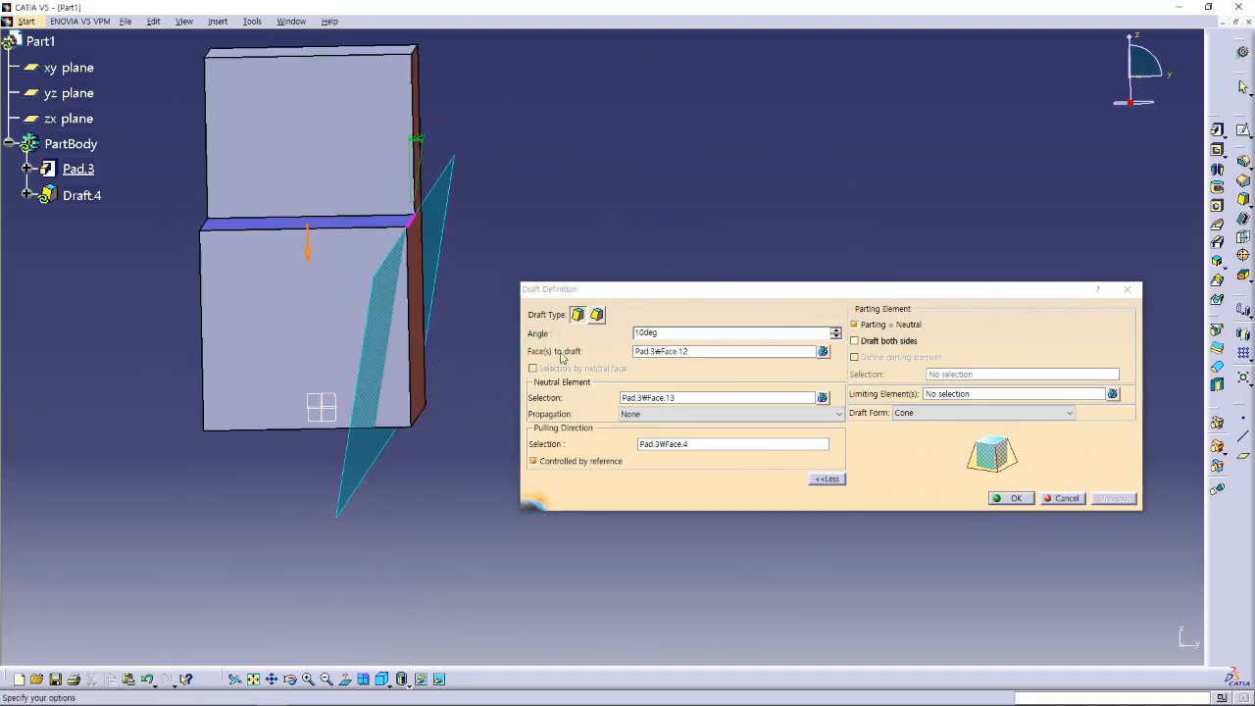
# - Flip the draft's pulling direction to point upward, preview it and apply the parted draft to the side face
pyautogui.click(308, 249)
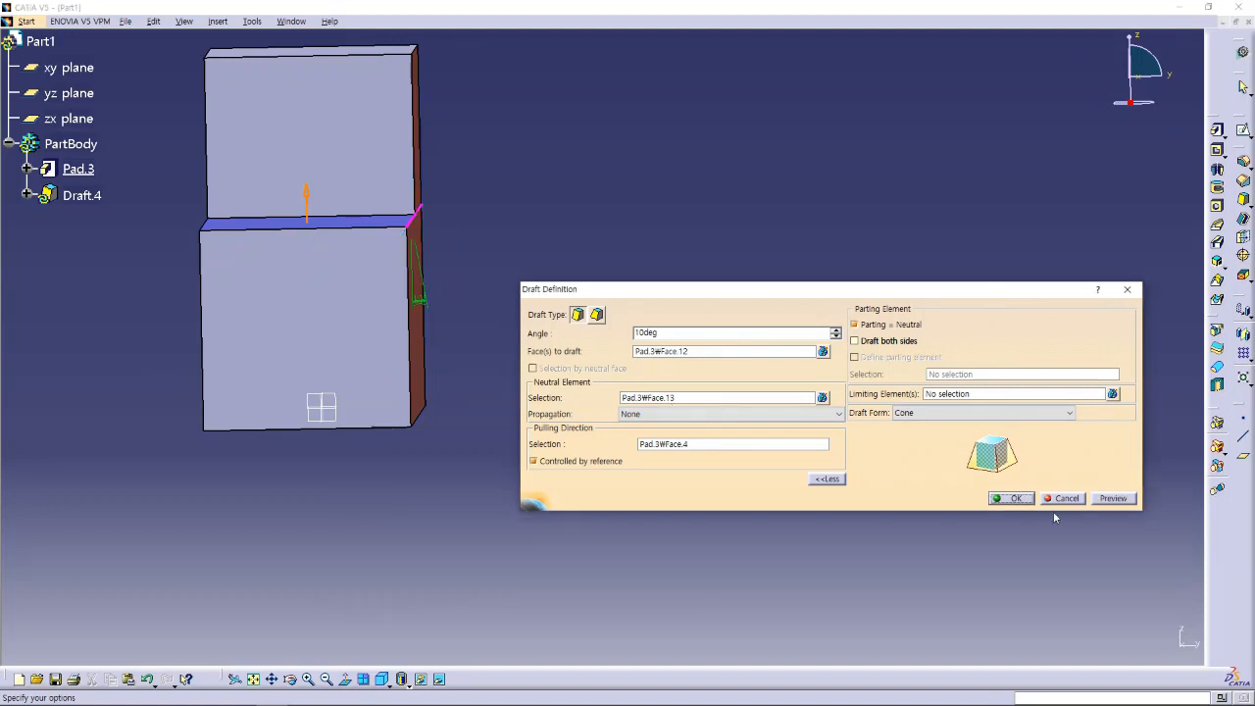
pyautogui.click(1106, 498)
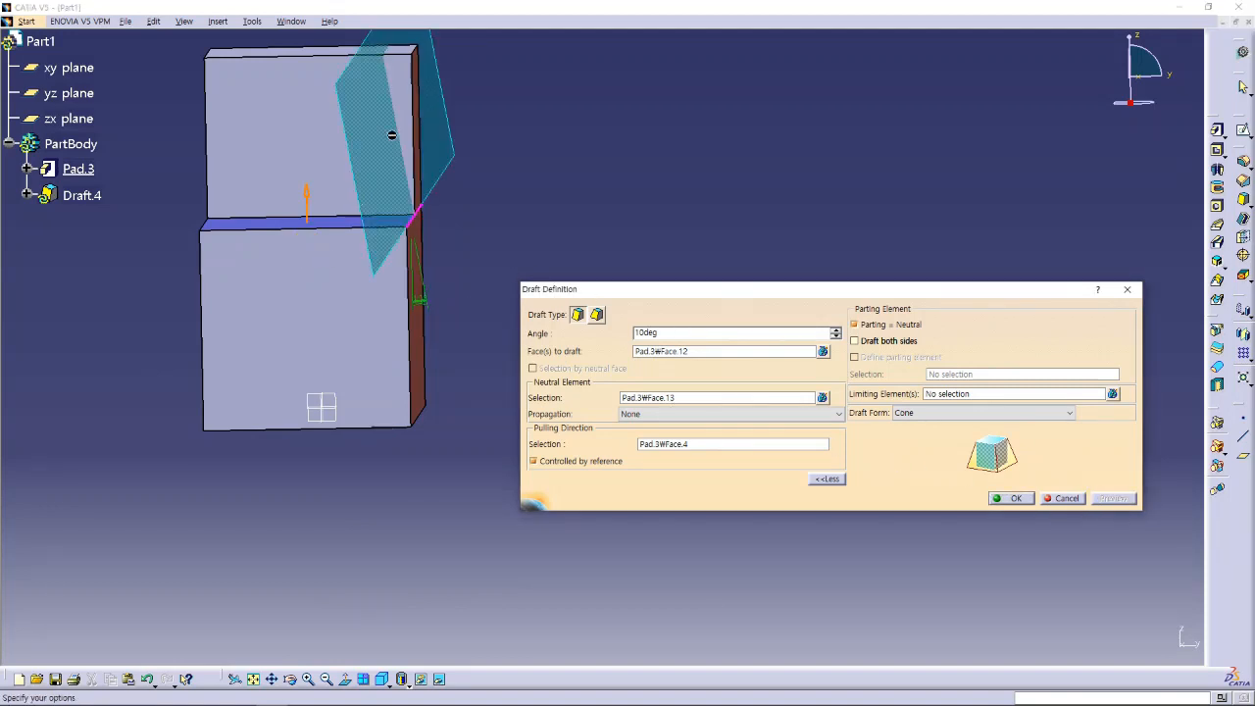
pyautogui.moveTo(465, 253); pyautogui.dragTo(451, 324, button='middle')
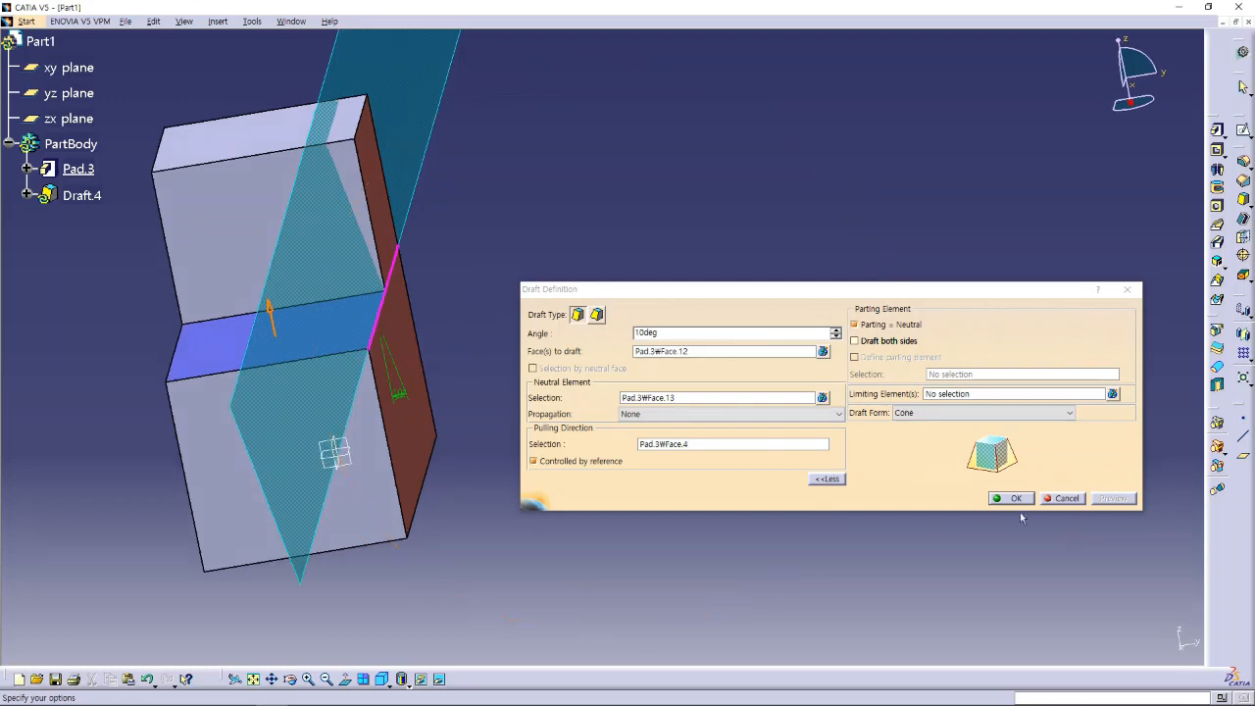
pyautogui.moveTo(638, 268); pyautogui.dragTo(500, 355, button='middle')
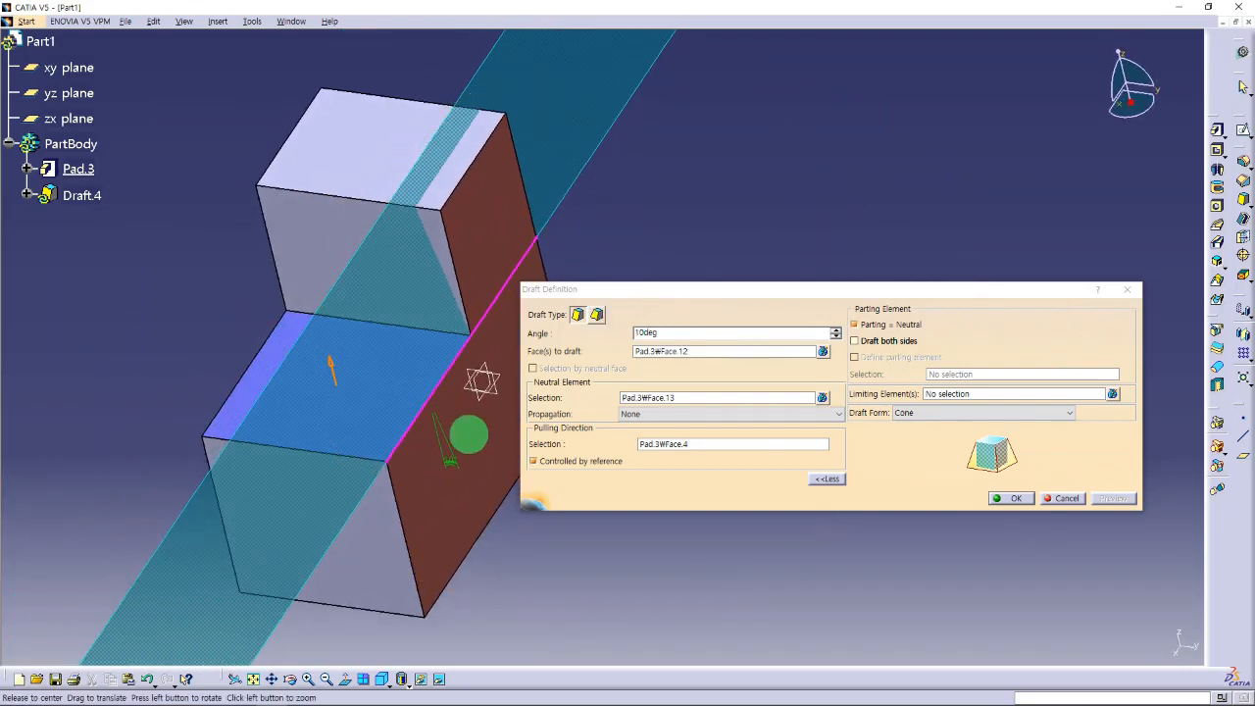
pyautogui.moveTo(465, 434); pyautogui.dragTo(487, 379, button='middle')
pyautogui.click(880, 323)
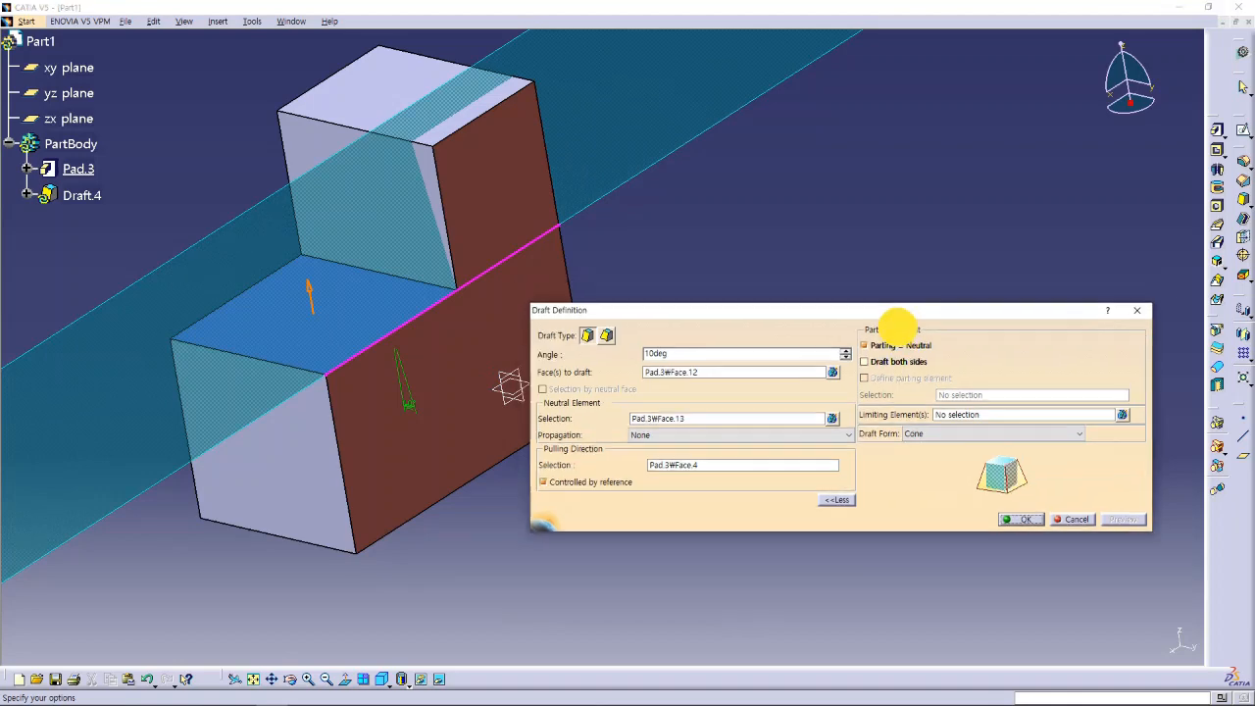
pyautogui.click(1033, 535)
pyautogui.click(830, 460)
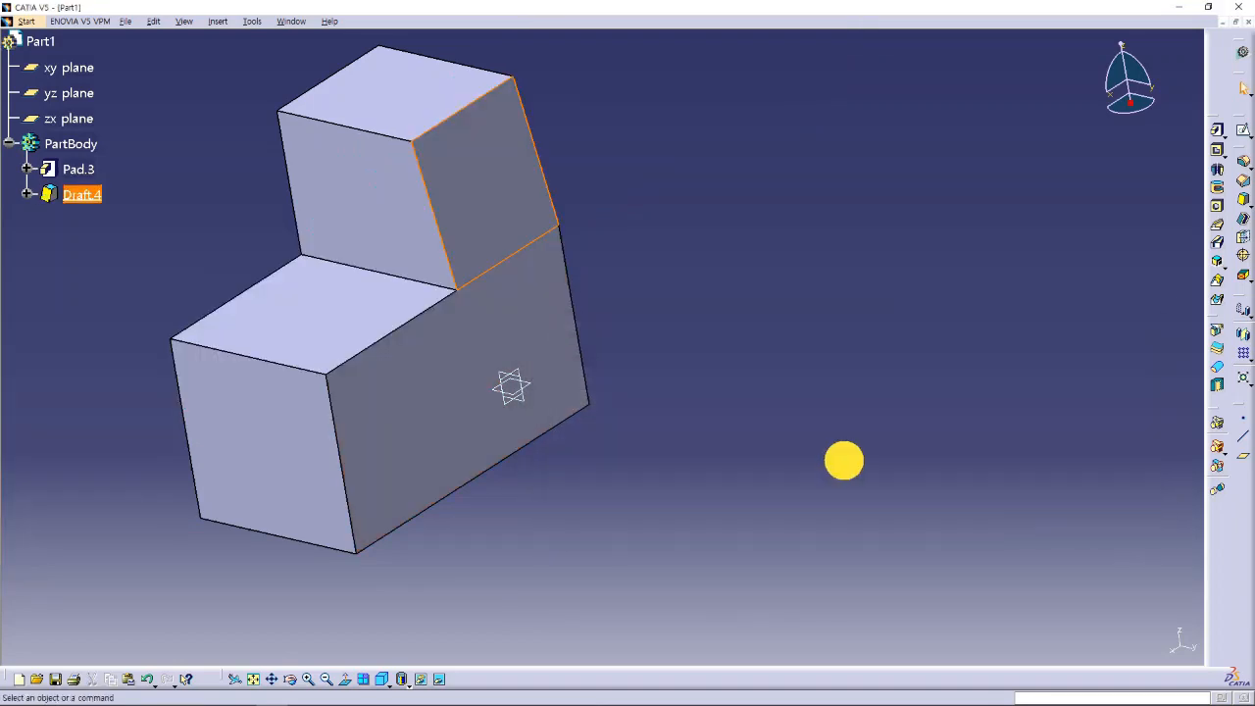
# - Edit the side face's draft, enable drafting on both sides of the parting element, preview it and apply it
pyautogui.moveTo(533, 437); pyautogui.dragTo(598, 322, button='middle')
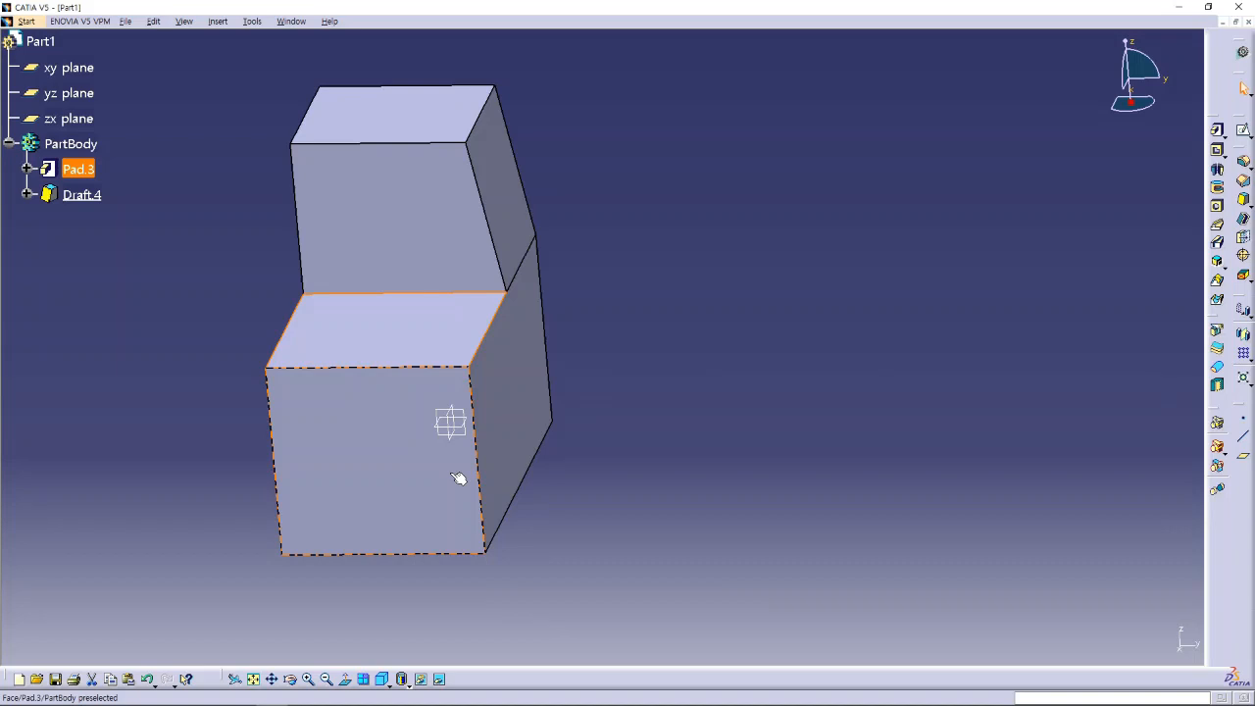
pyautogui.doubleClick(82, 193)
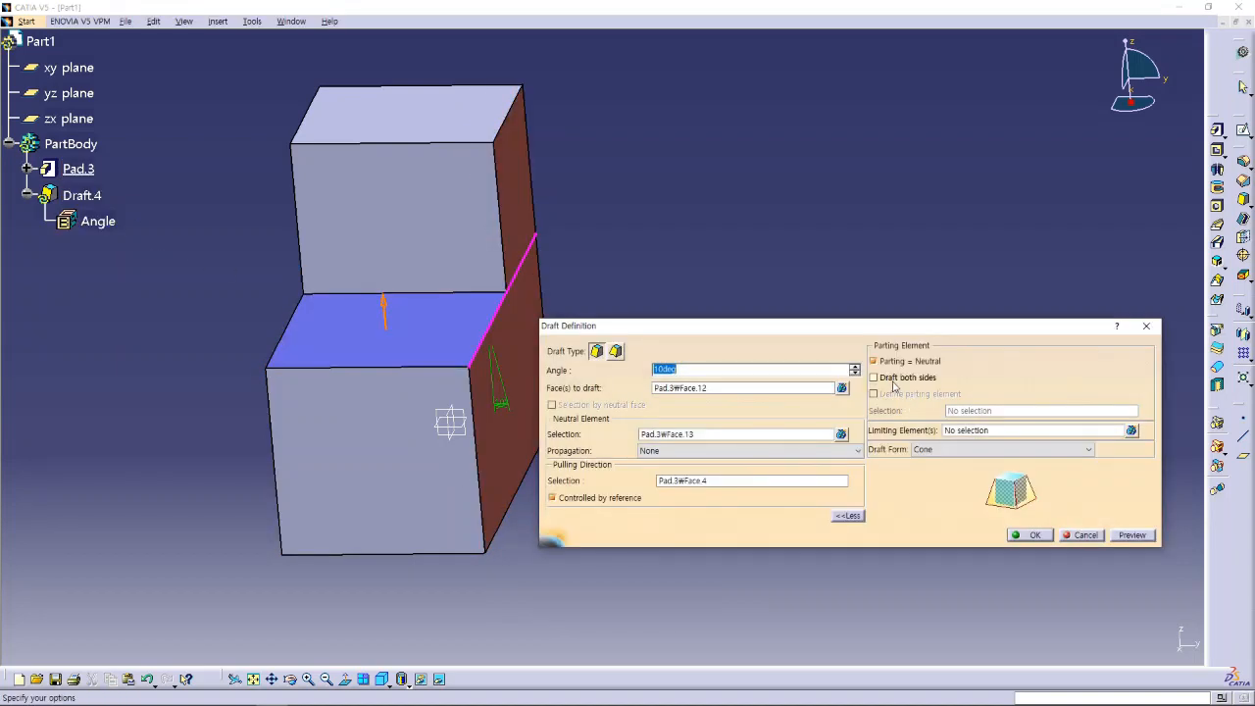
pyautogui.click(891, 381)
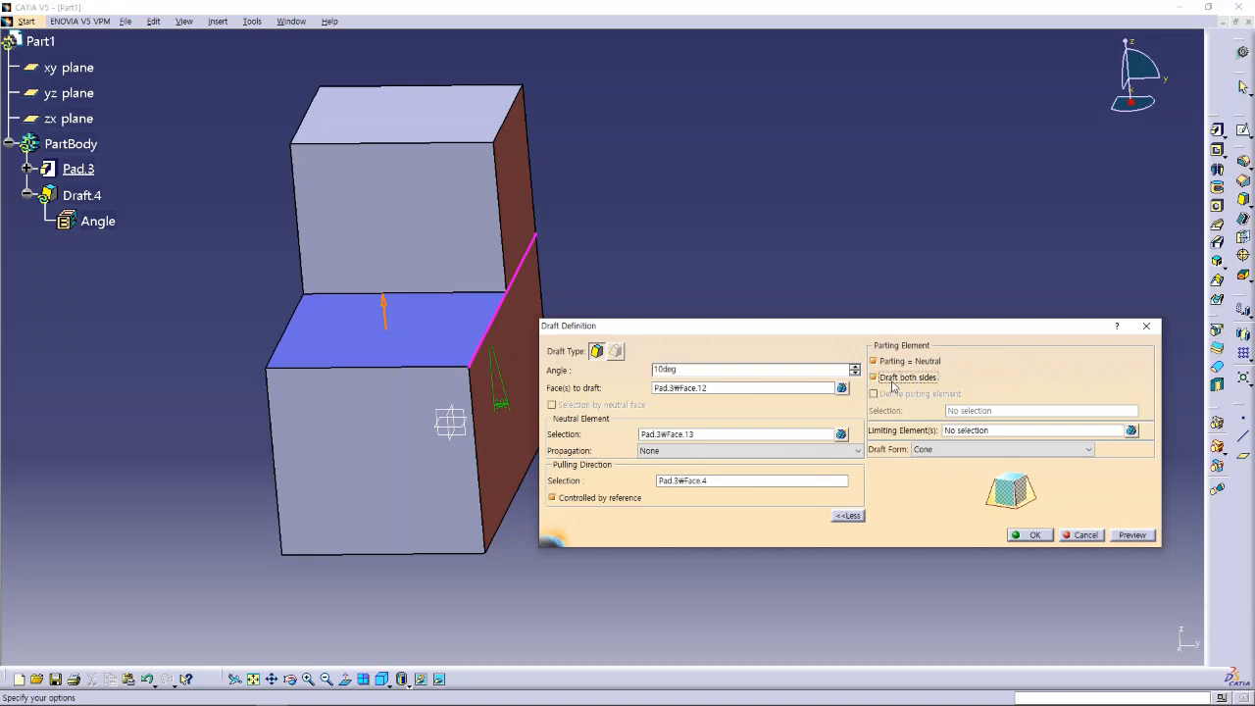
pyautogui.click(1131, 535)
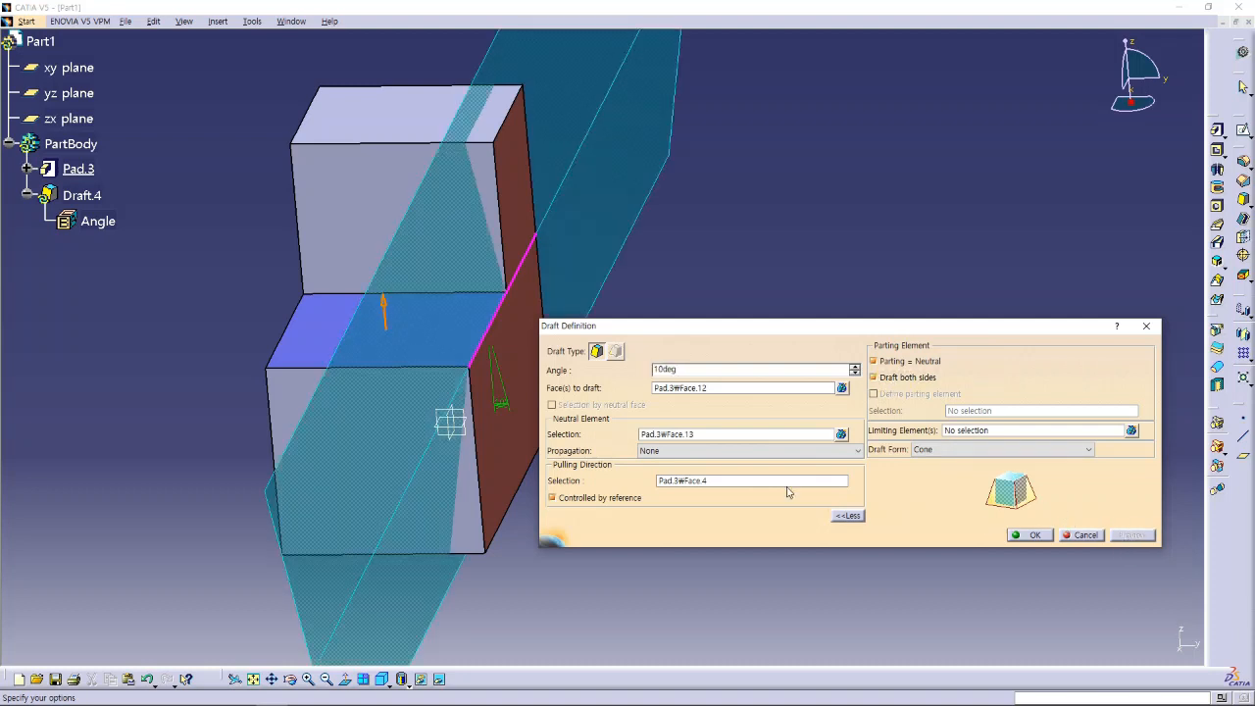
pyautogui.moveTo(468, 407)
pyautogui.mouseDown(button='middle')
pyautogui.moveTo(532, 288)
pyautogui.moveTo(507, 288)
pyautogui.moveTo(432, 241)
pyautogui.mouseUp(button='middle')
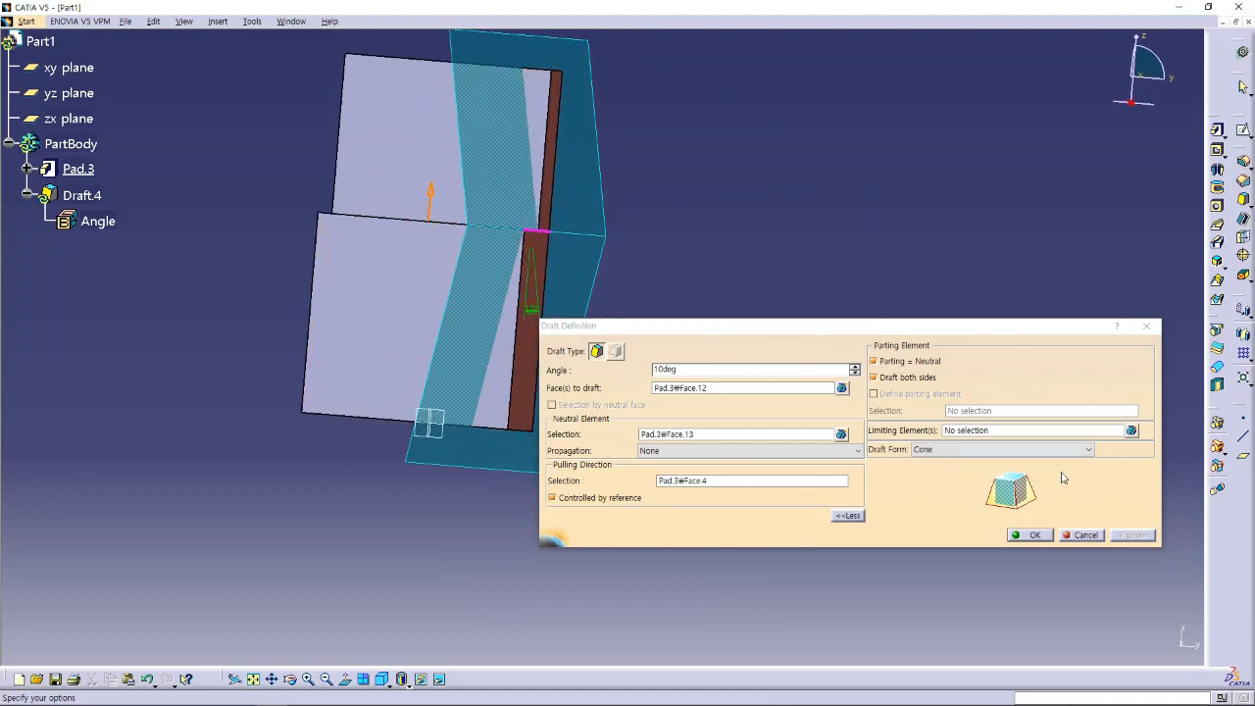
pyautogui.click(1047, 538)
pyautogui.moveTo(659, 299); pyautogui.dragTo(530, 378, button='middle')
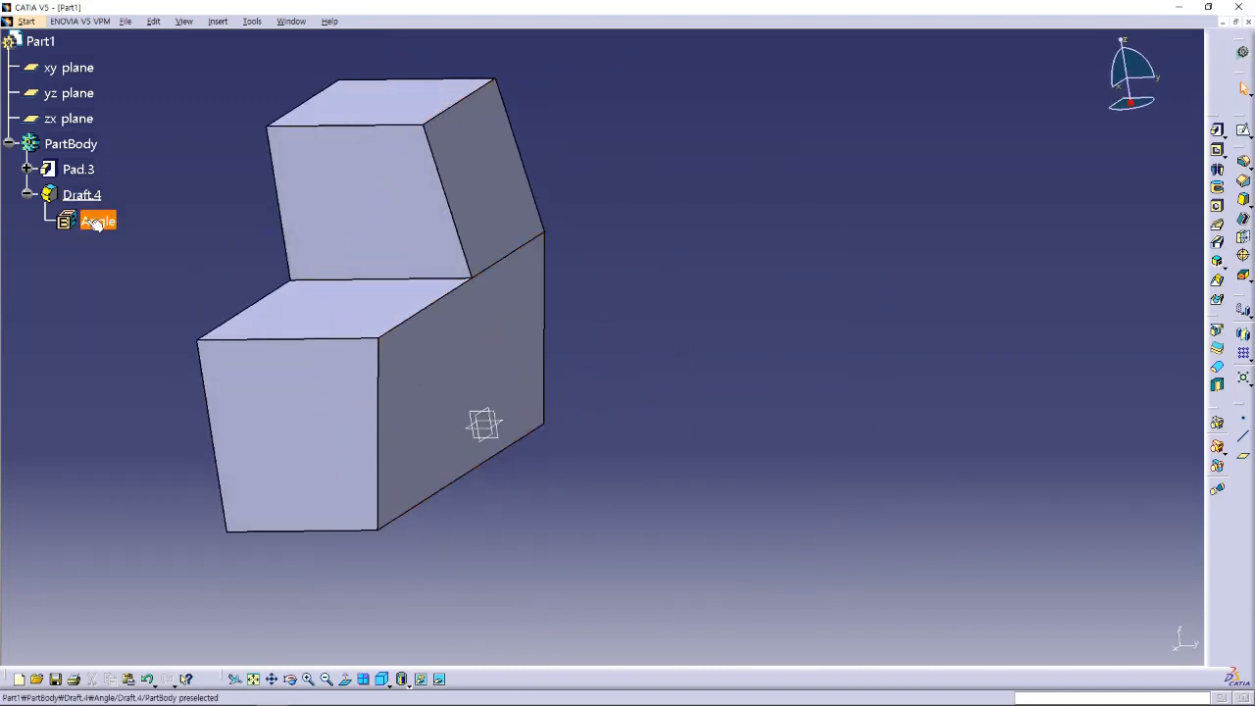
# - Reopen the side face's draft, turn off Draft both sides and Parting = Neutral, and apply it
pyautogui.doubleClick(493, 205)
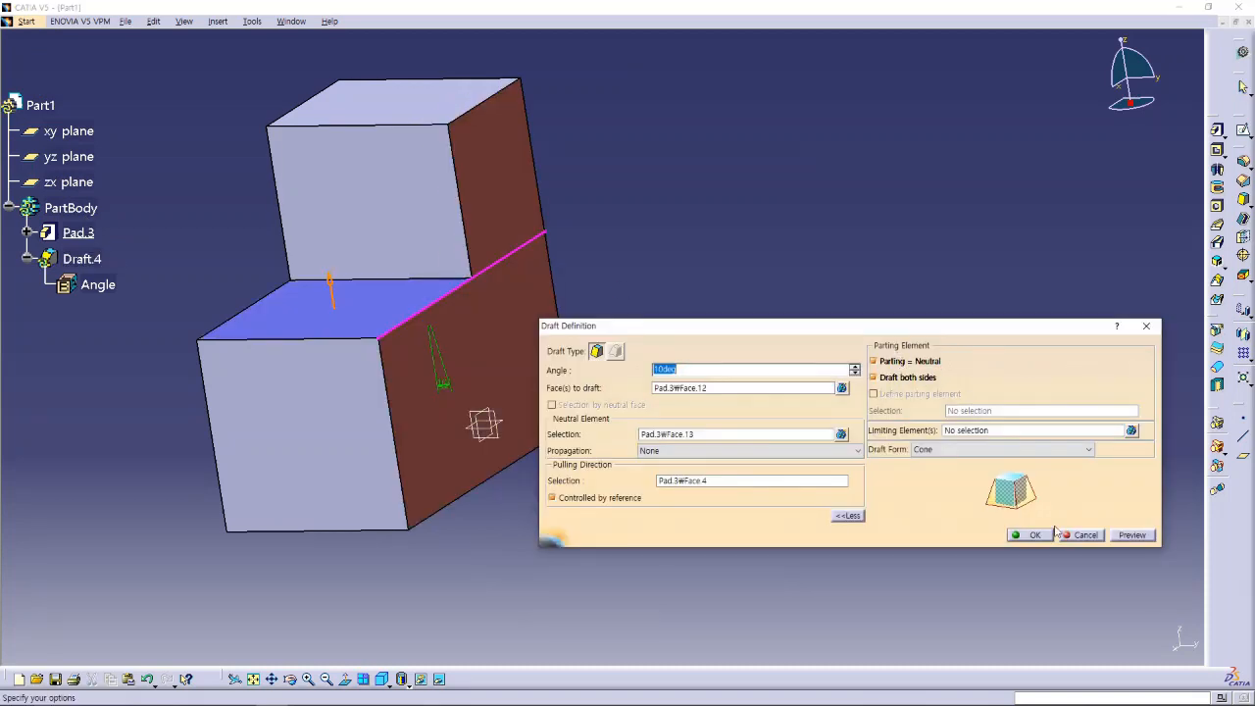
pyautogui.click(874, 377)
pyautogui.click(874, 361)
pyautogui.click(1045, 542)
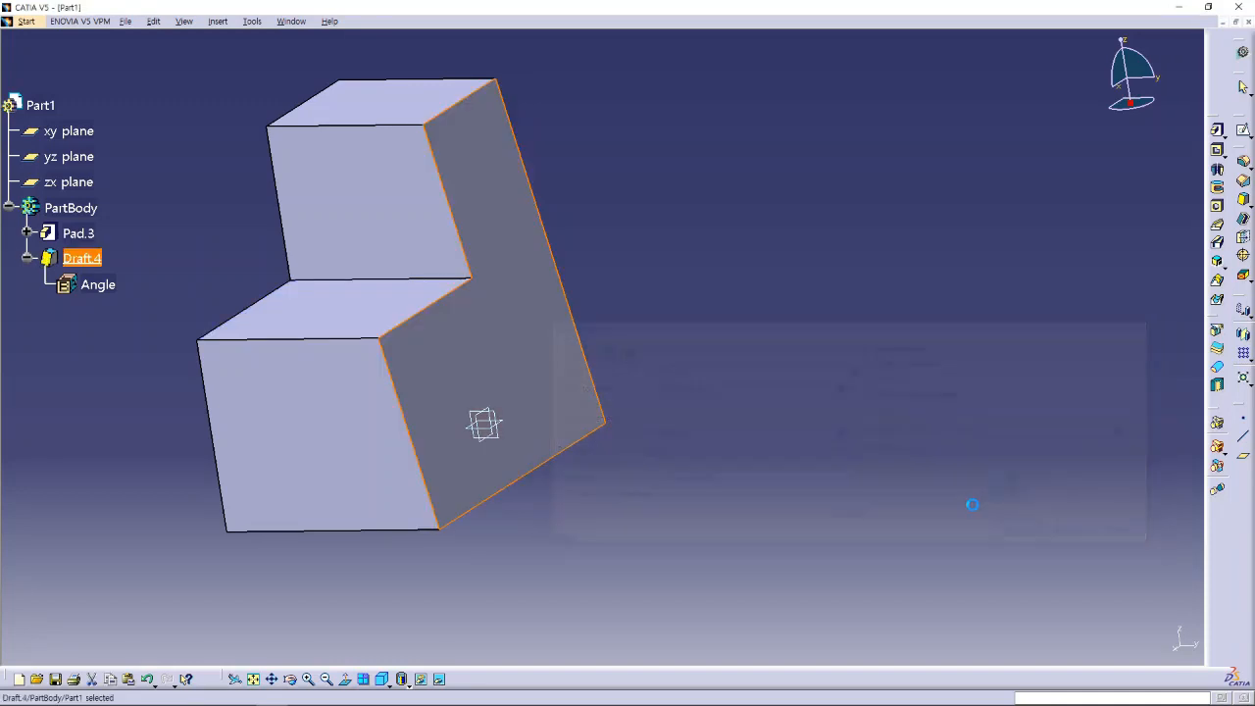
# - Delete the side face's draft from the stepped block
pyautogui.click(383, 679)
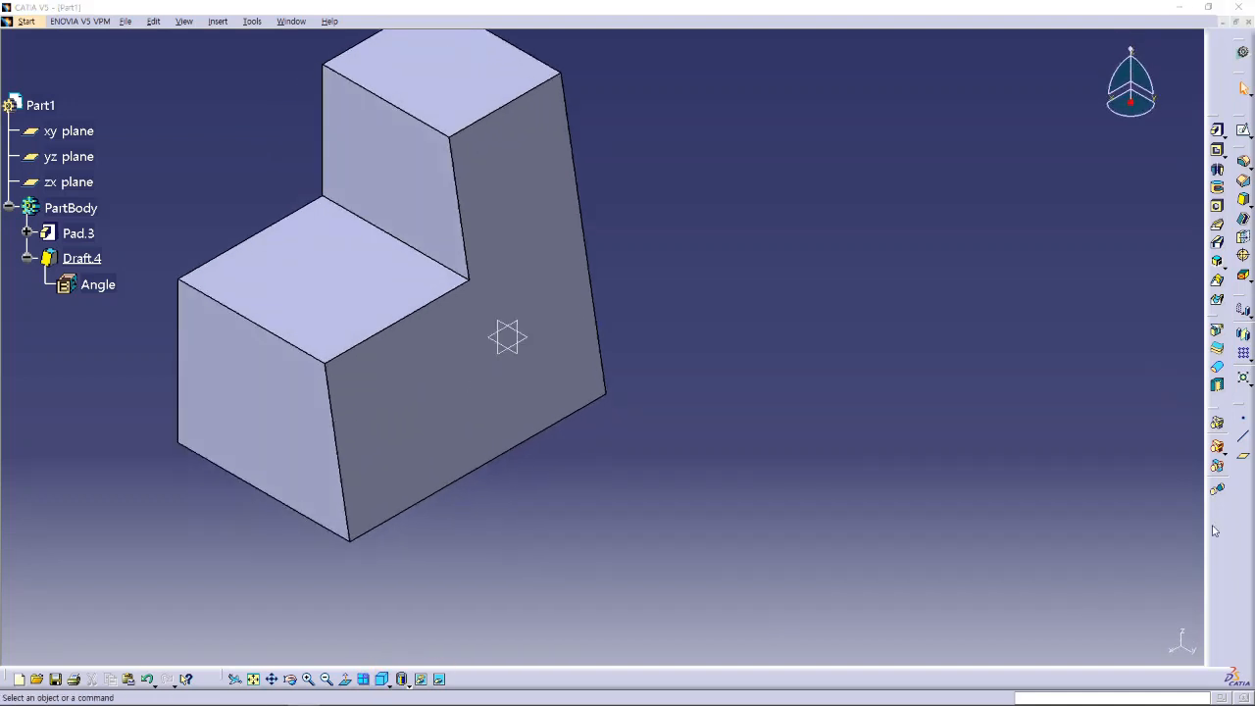
pyautogui.moveTo(697, 330); pyautogui.dragTo(756, 384, button='middle')
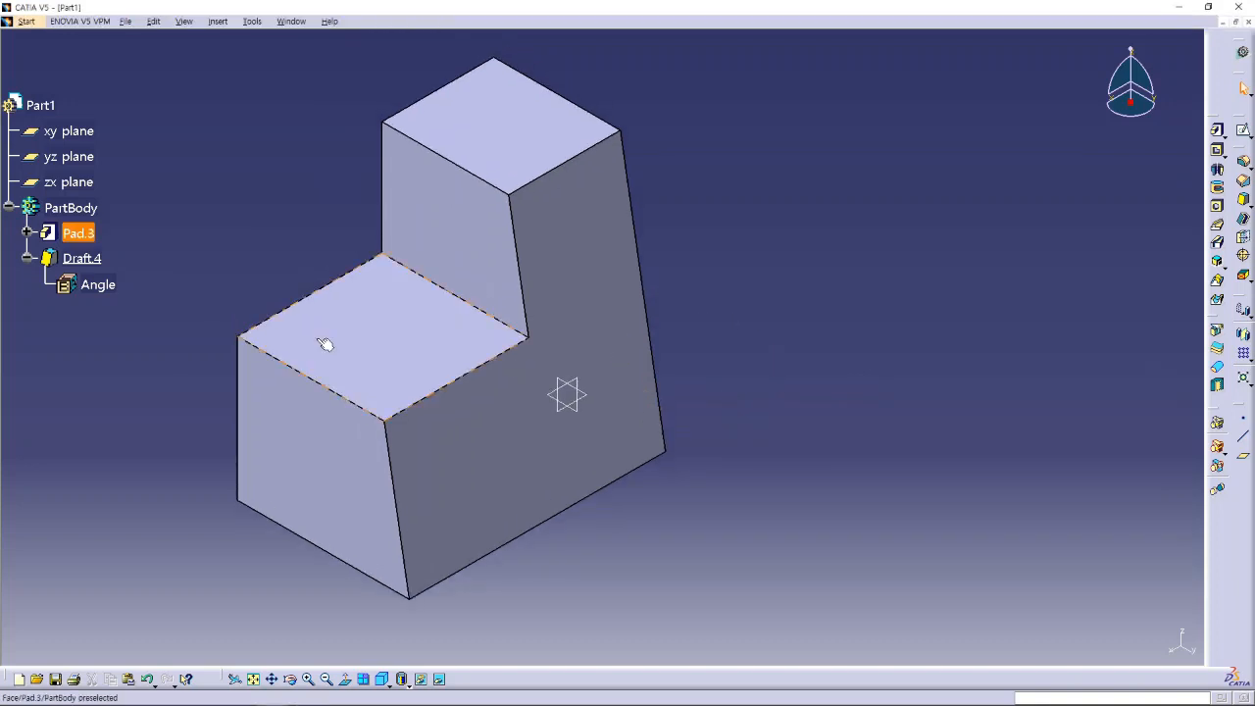
pyautogui.click(80, 258)
pyautogui.press('Delete')
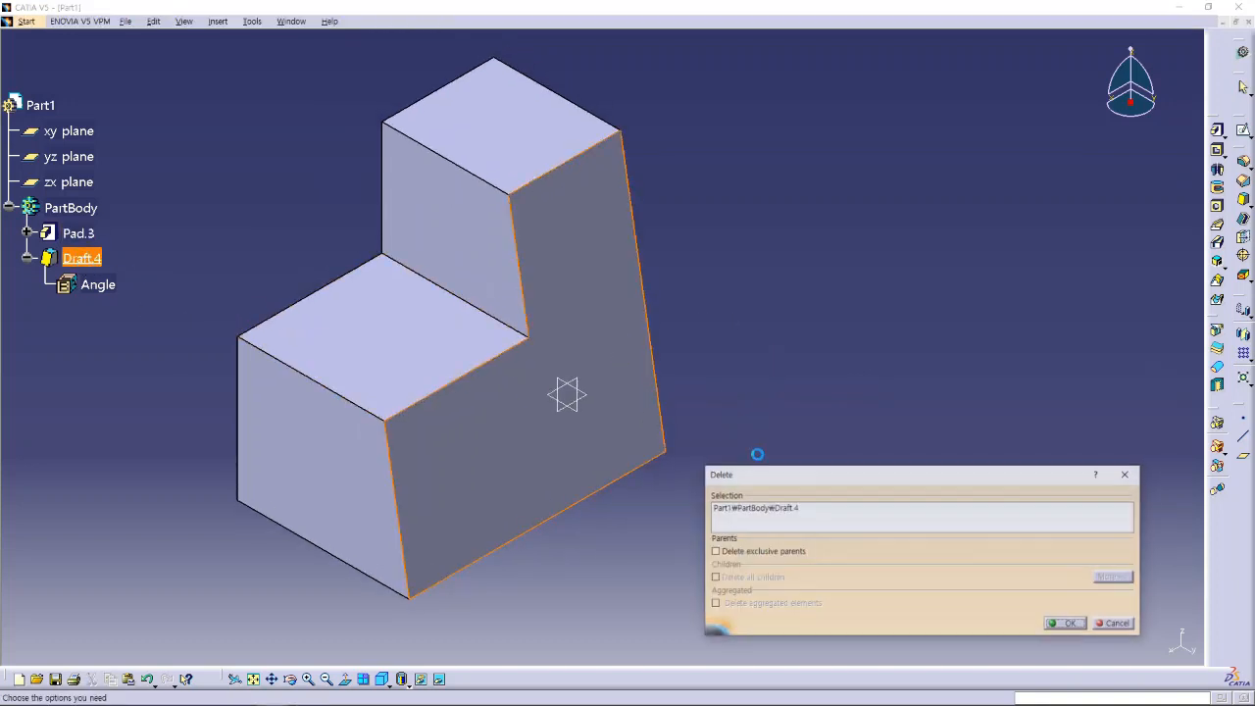
pyautogui.click(1070, 624)
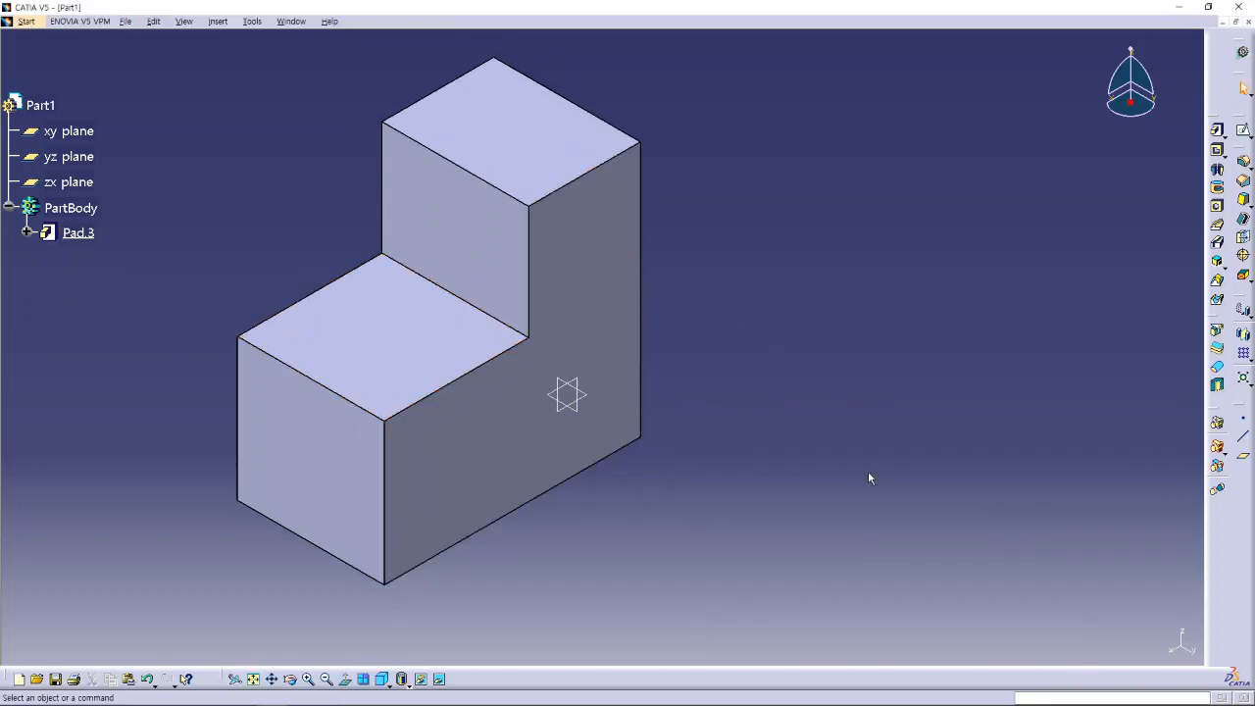
# - Create a reference plane offset 48 mm upward from the block's bottom face
pyautogui.moveTo(748, 415); pyautogui.dragTo(686, 373, button='middle')
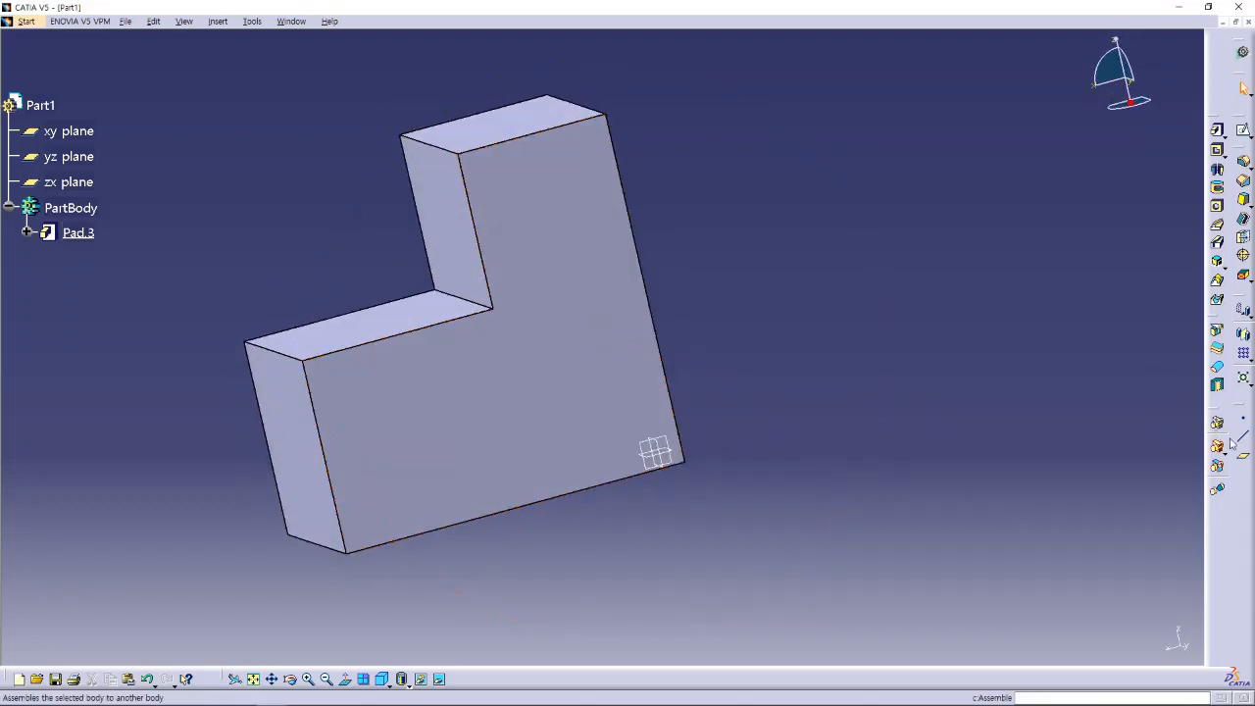
pyautogui.click(1244, 459)
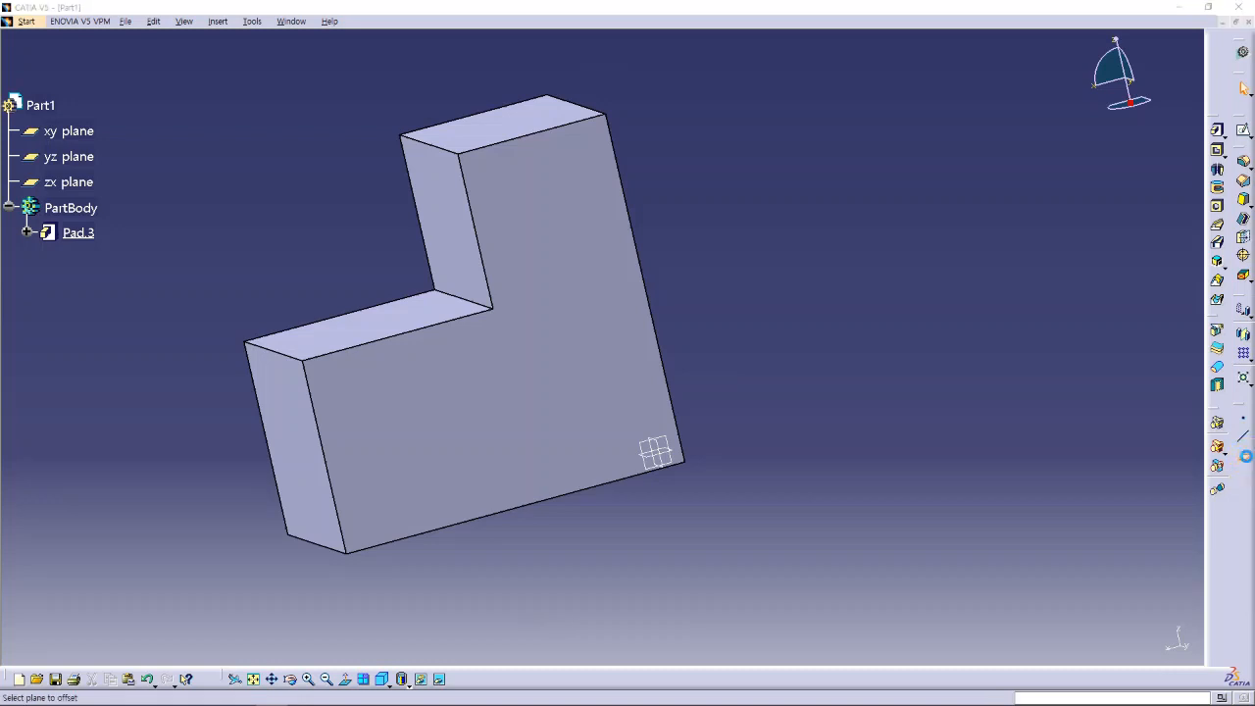
pyautogui.moveTo(507, 399); pyautogui.dragTo(533, 504, button='middle')
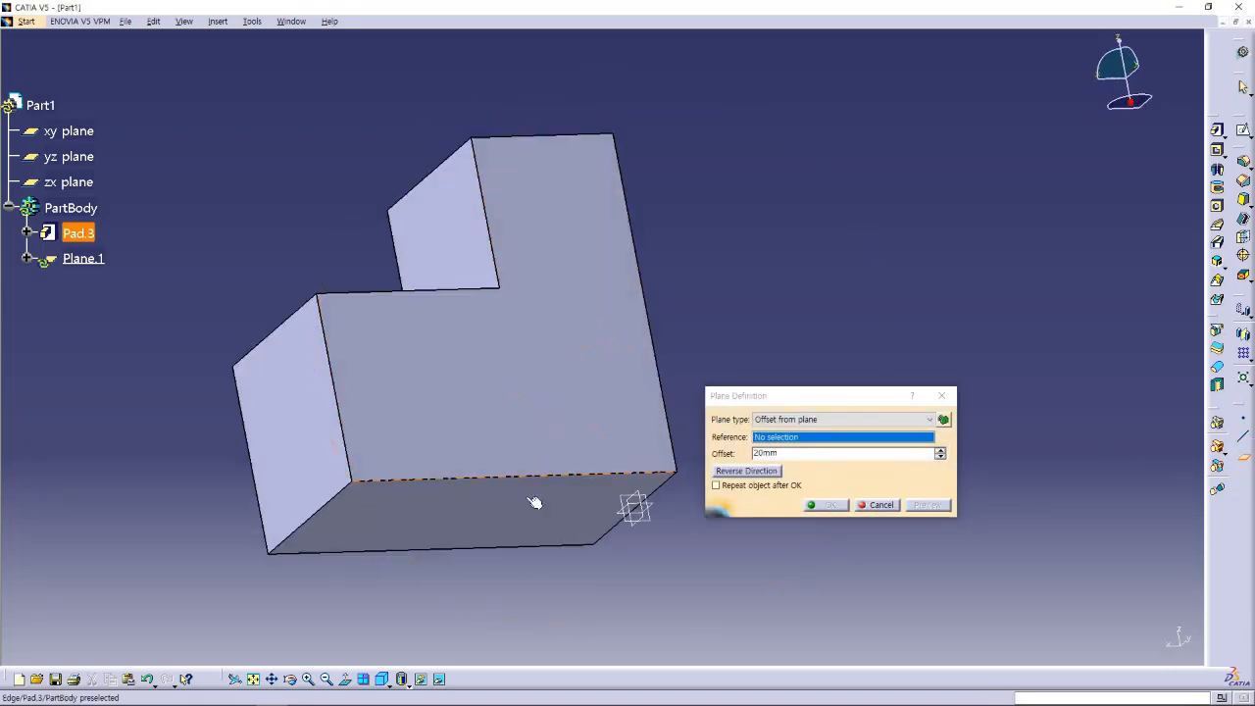
pyautogui.click(563, 504)
pyautogui.moveTo(636, 363); pyautogui.dragTo(378, 524, button='middle')
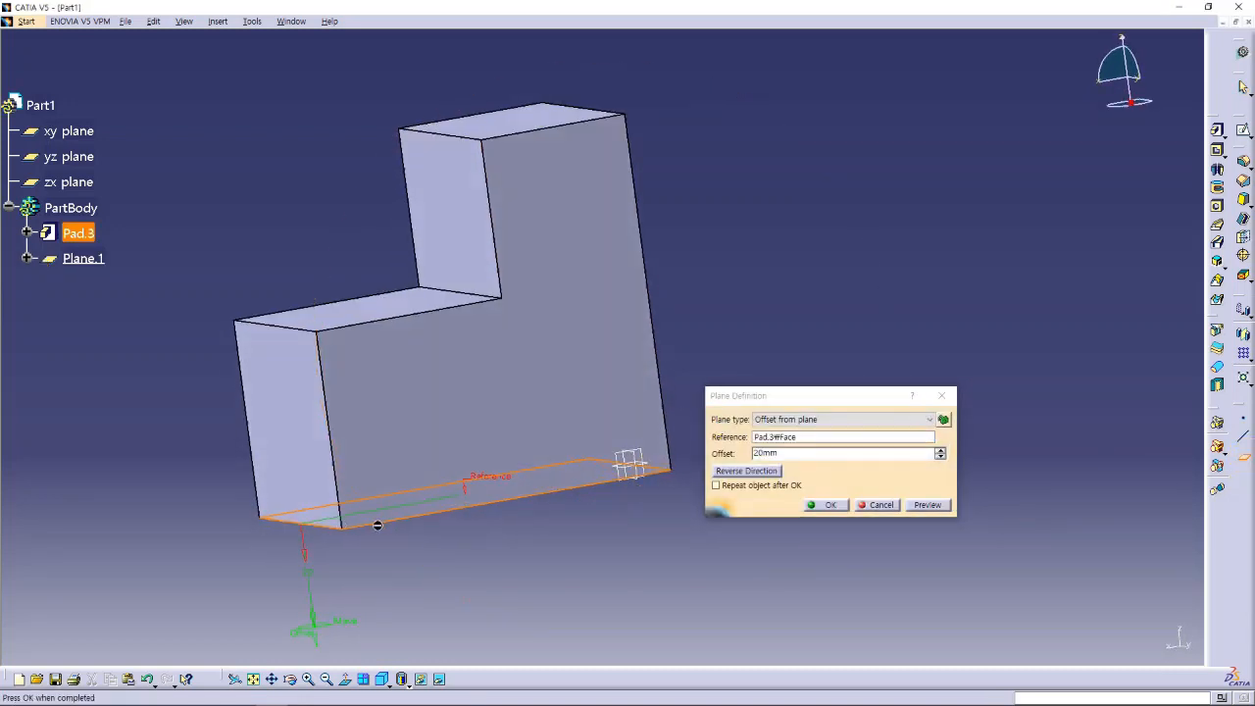
pyautogui.moveTo(501, 425); pyautogui.dragTo(583, 361, button='middle')
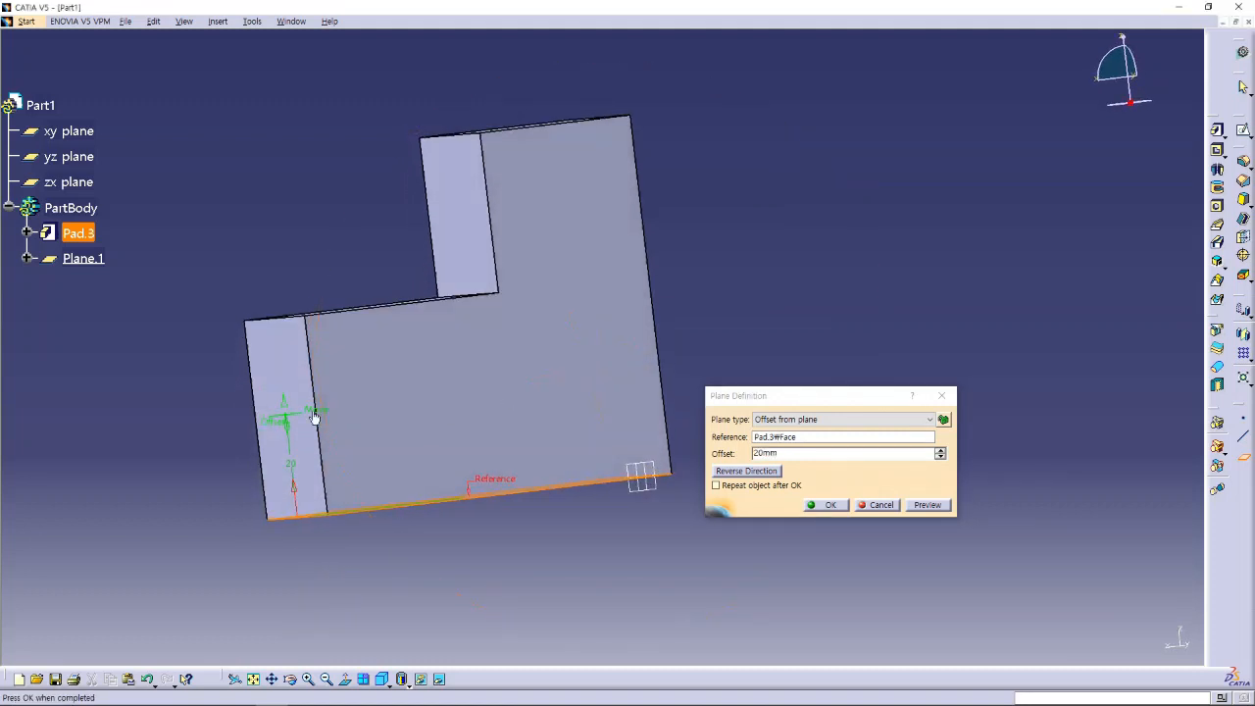
pyautogui.moveTo(285, 412); pyautogui.dragTo(336, 226)
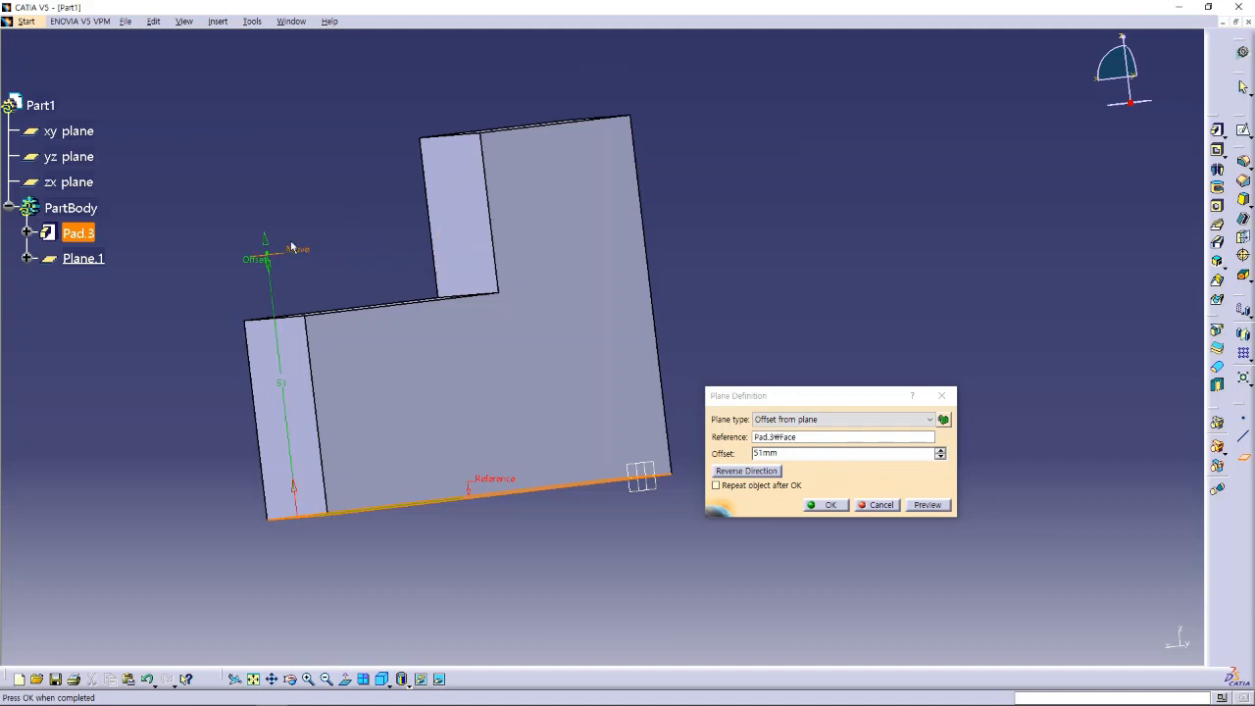
pyautogui.moveTo(269, 246); pyautogui.dragTo(287, 276)
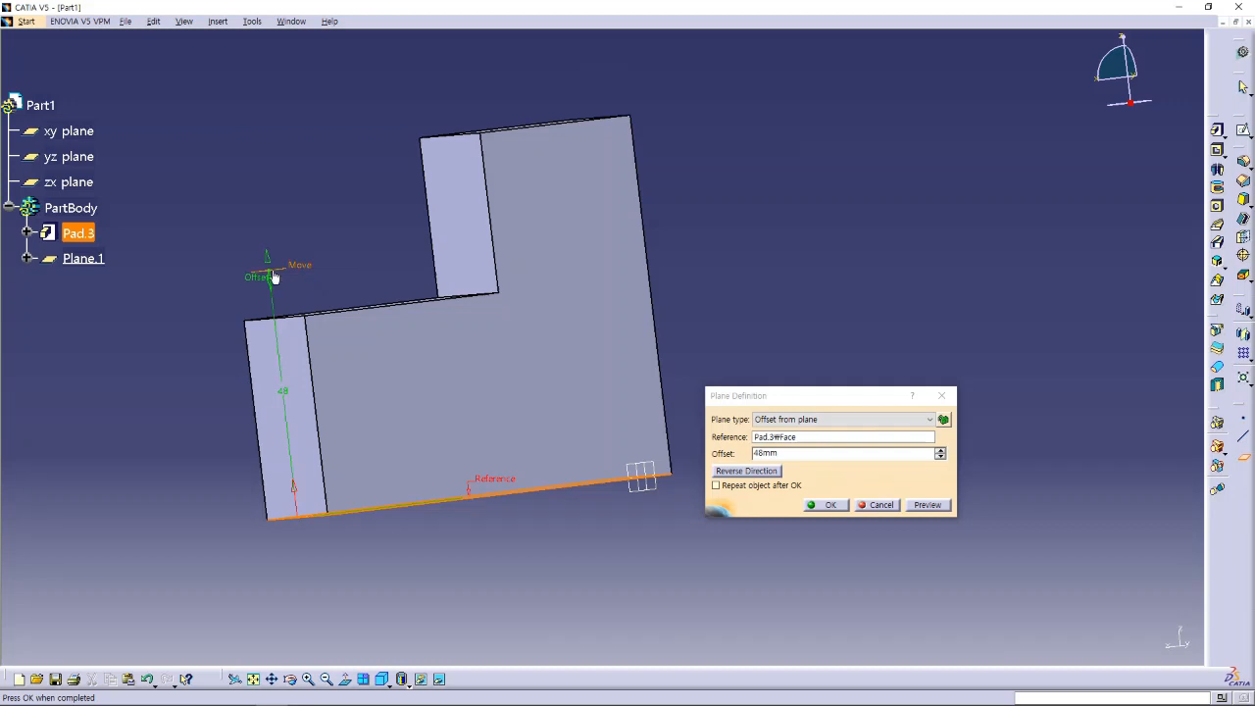
pyautogui.click(831, 505)
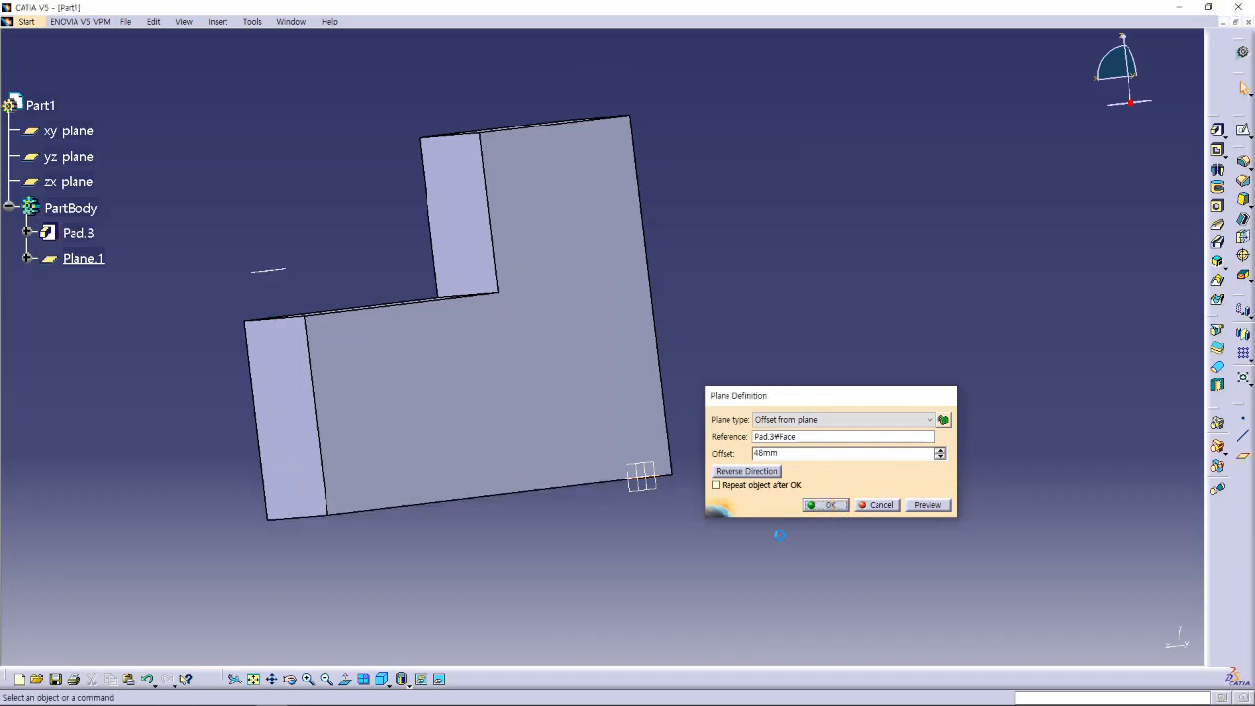
# - Start a 10-degree draft on the L-shaped side face, using the lower step's top face as the neutral element
pyautogui.click(382, 679)
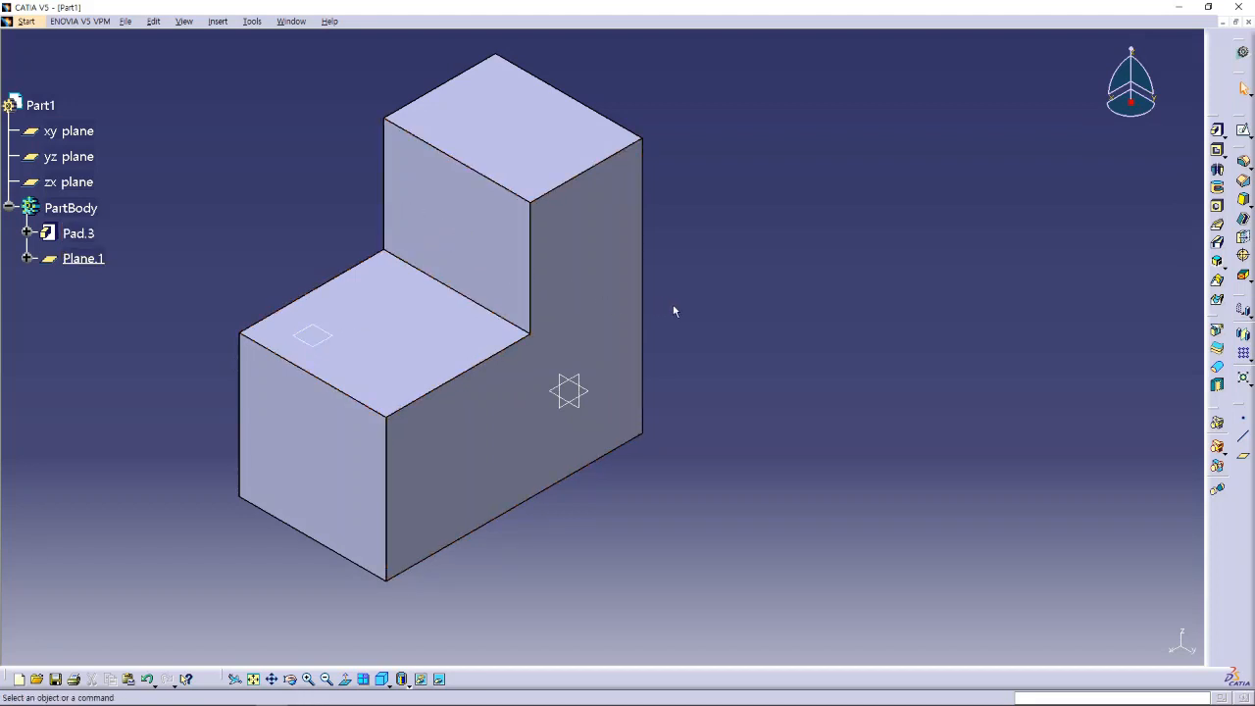
pyautogui.moveTo(741, 428); pyautogui.dragTo(686, 438, button='middle')
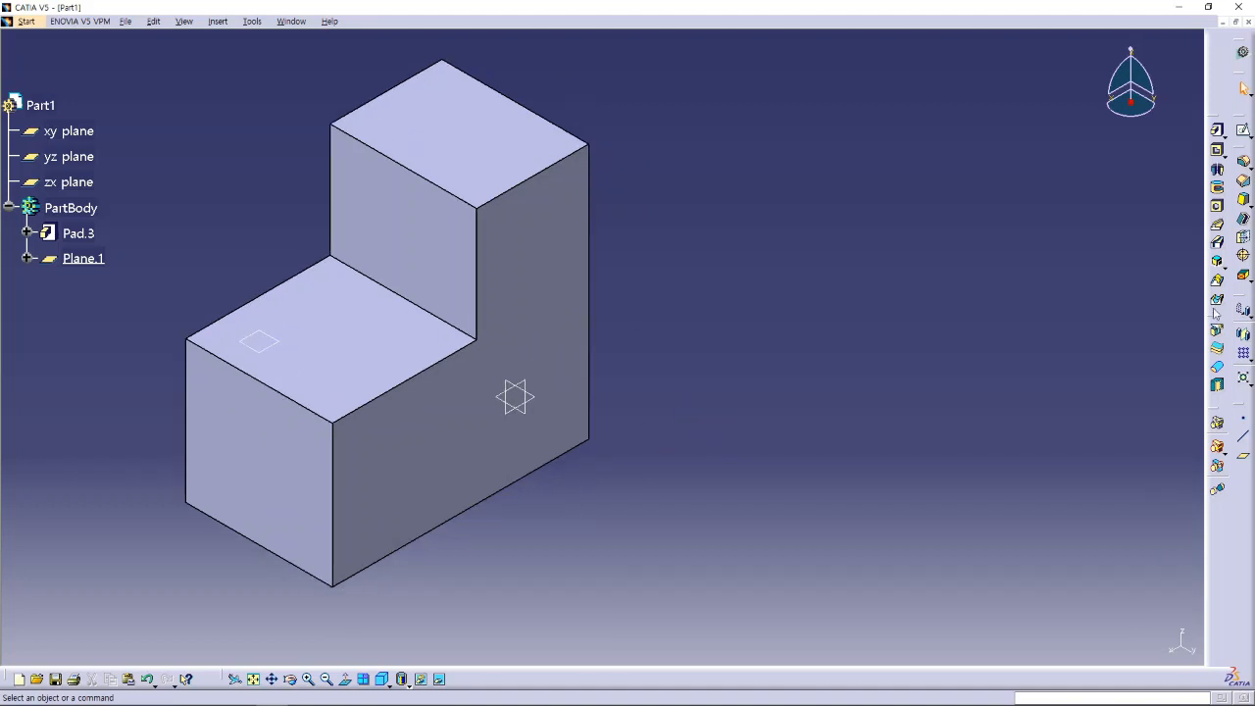
pyautogui.click(1243, 200)
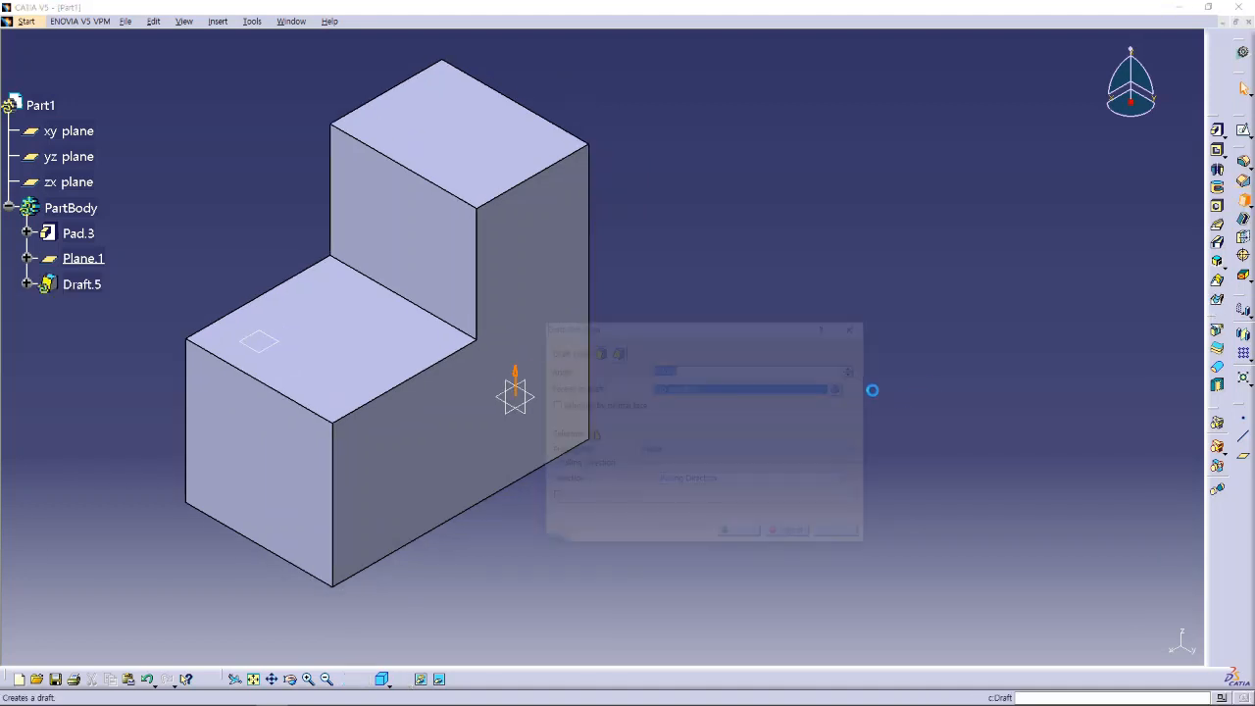
pyautogui.moveTo(743, 327); pyautogui.dragTo(802, 223)
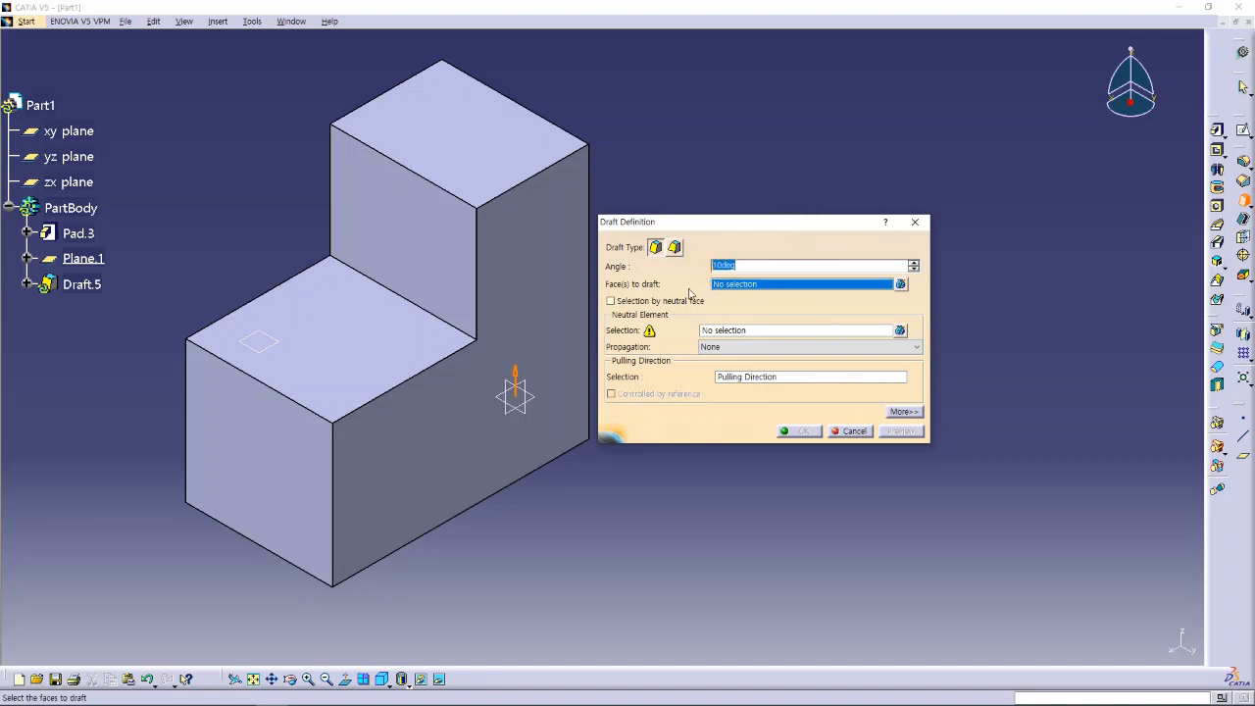
pyautogui.click(528, 305)
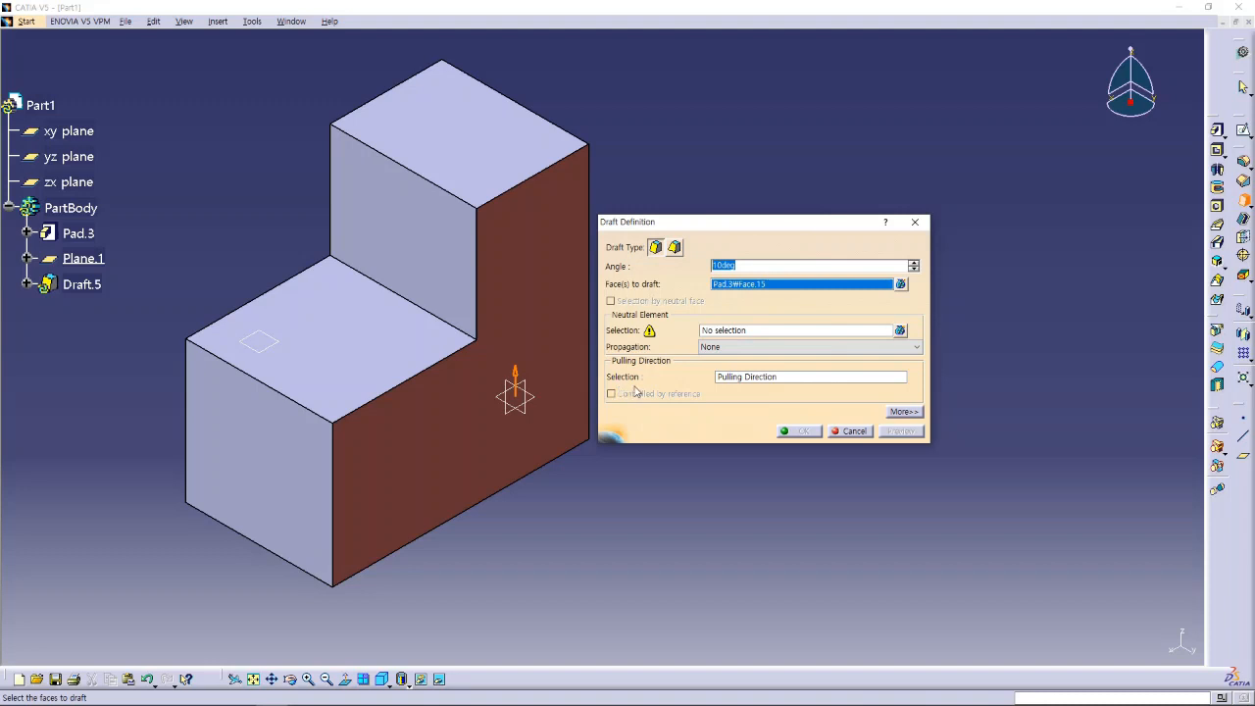
pyautogui.click(726, 331)
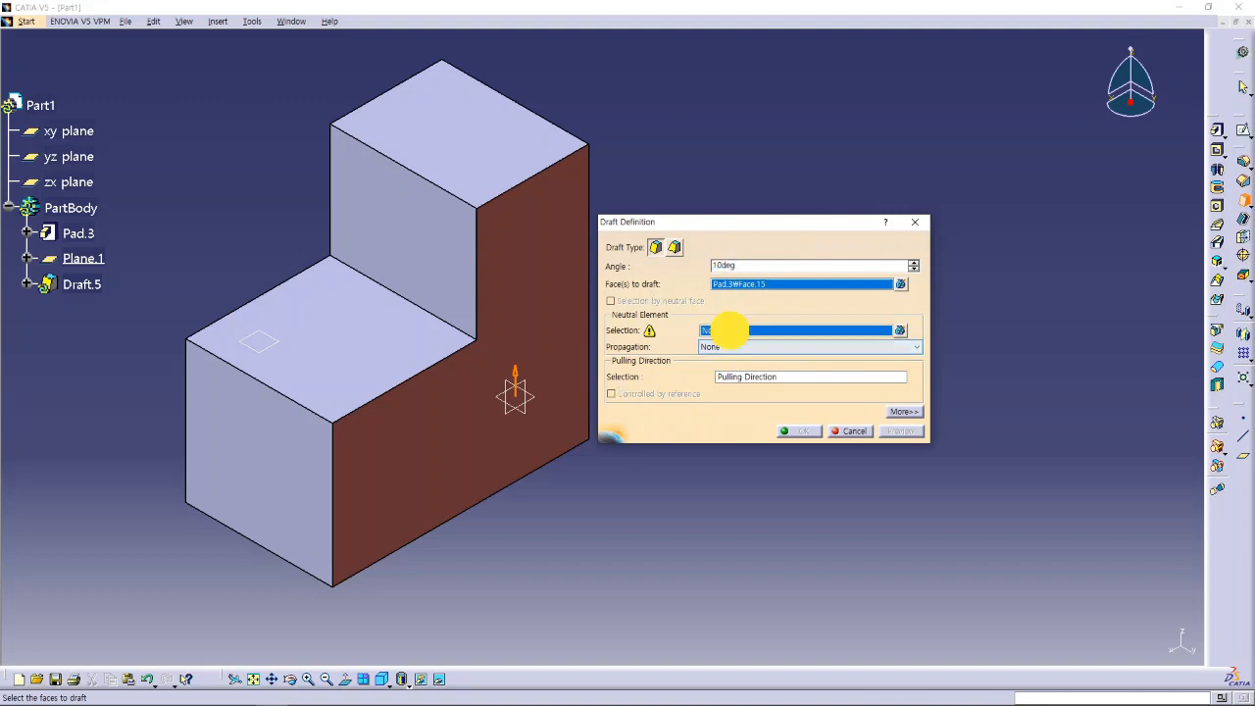
pyautogui.click(366, 355)
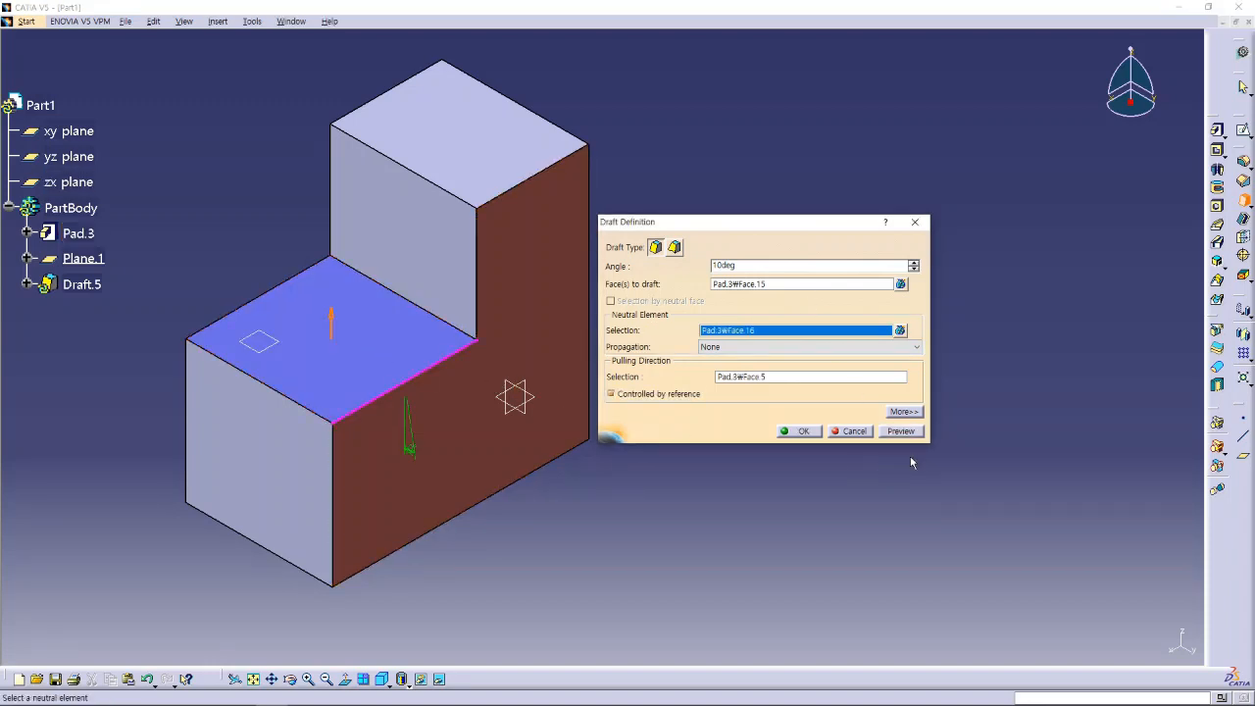
# - Enable Parting = Neutral for the new draft, preview it and apply it to the side face
pyautogui.click(904, 412)
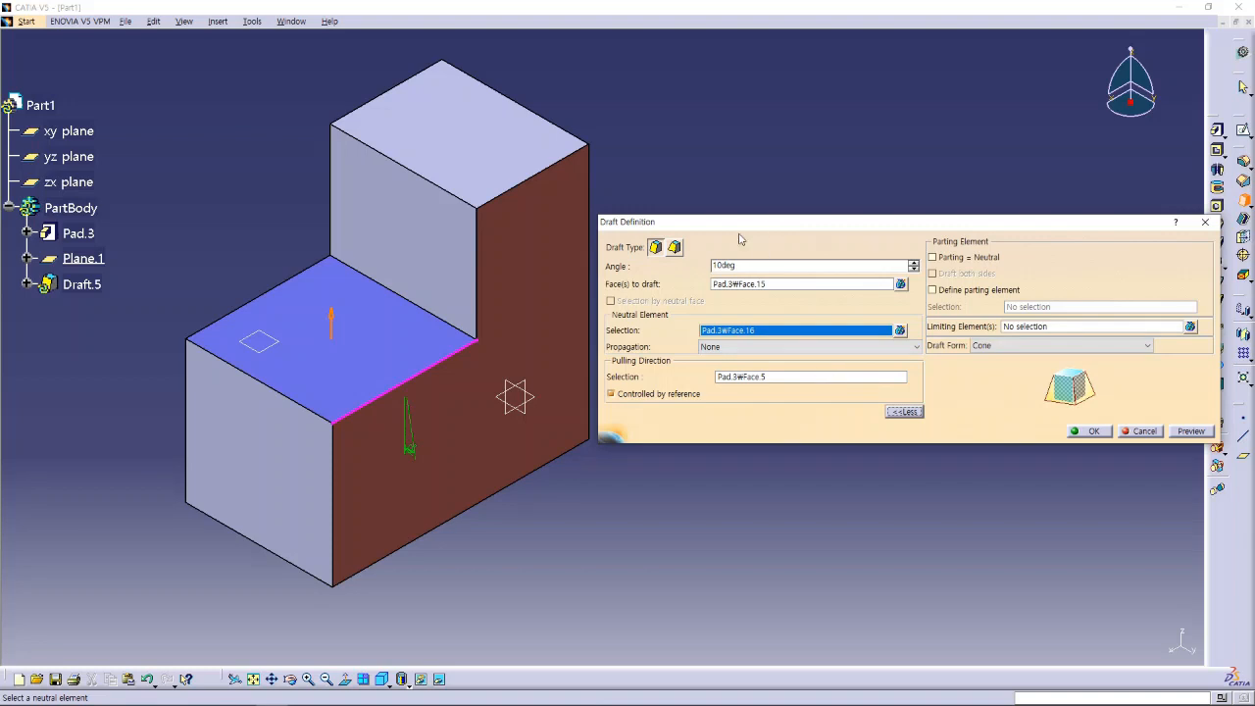
pyautogui.moveTo(663, 184); pyautogui.dragTo(606, 161, button='middle')
pyautogui.moveTo(761, 237); pyautogui.dragTo(692, 342)
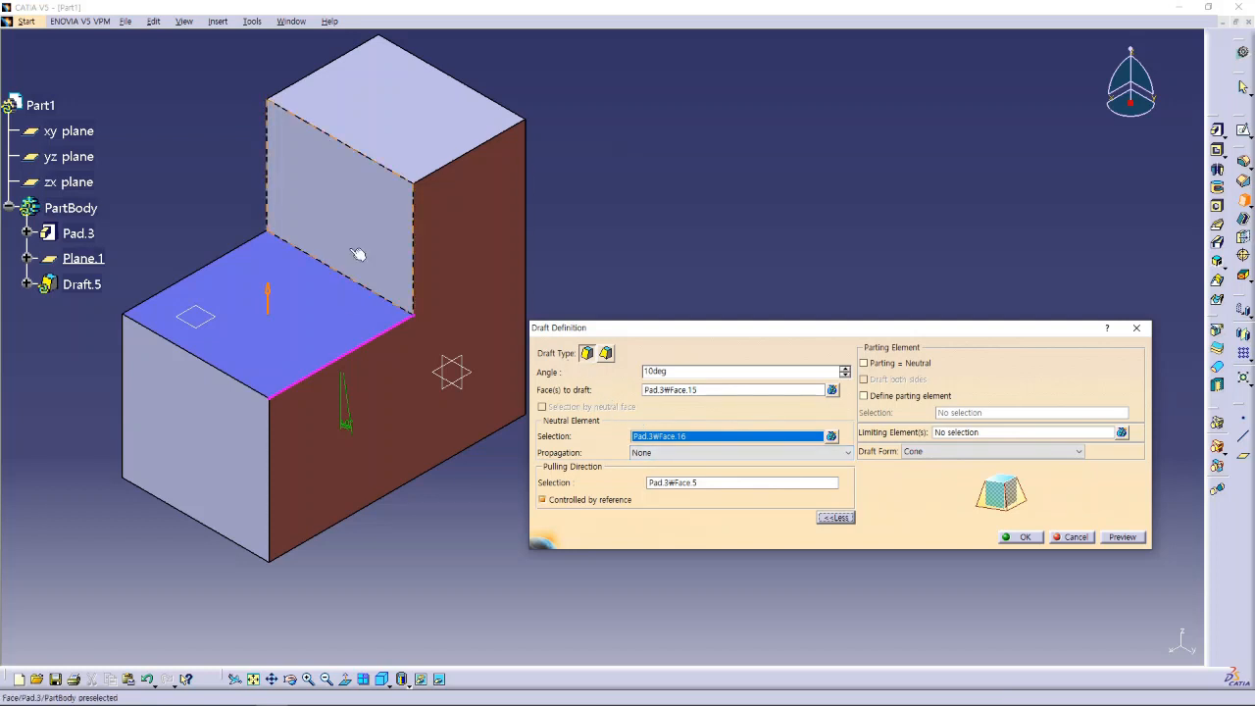
pyautogui.click(872, 363)
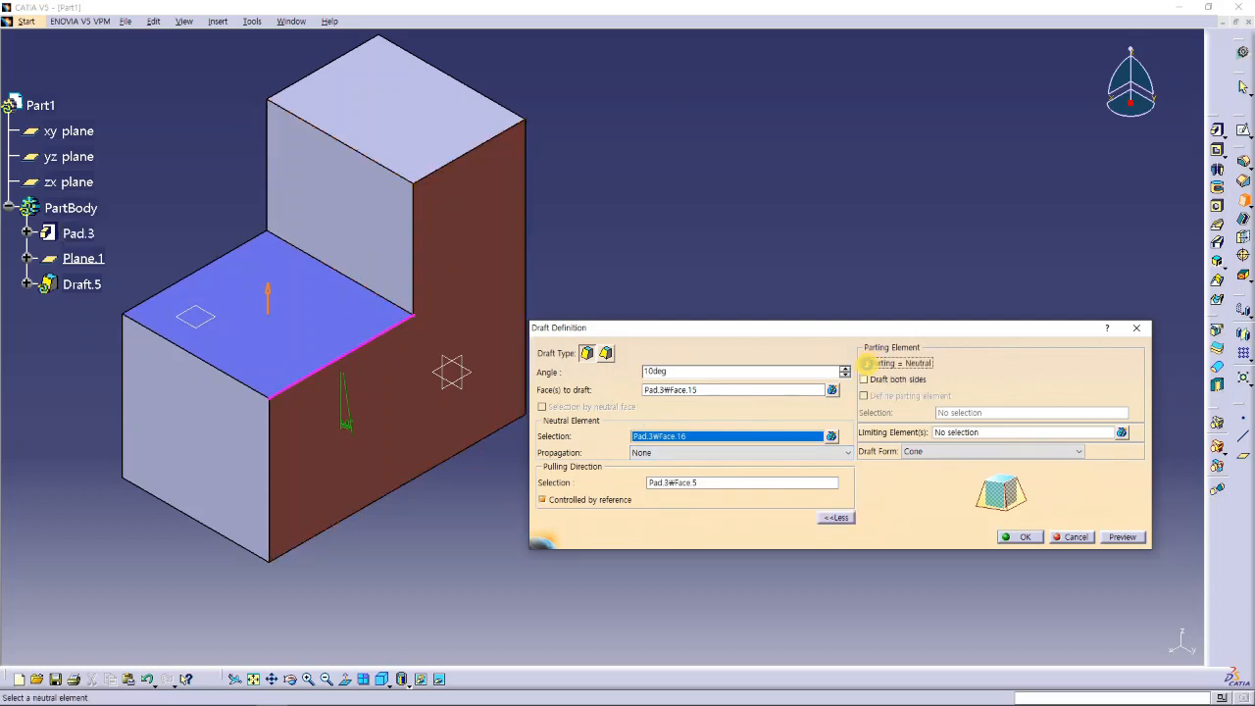
pyautogui.click(1123, 537)
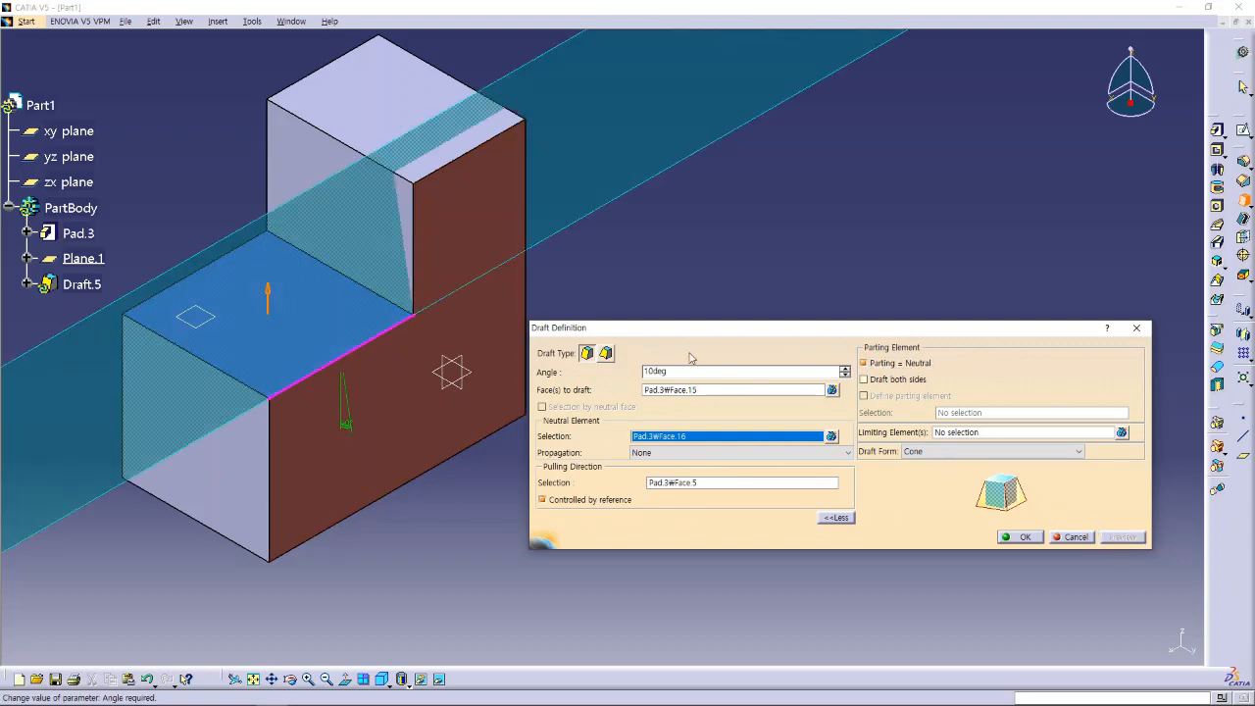
pyautogui.click(1020, 537)
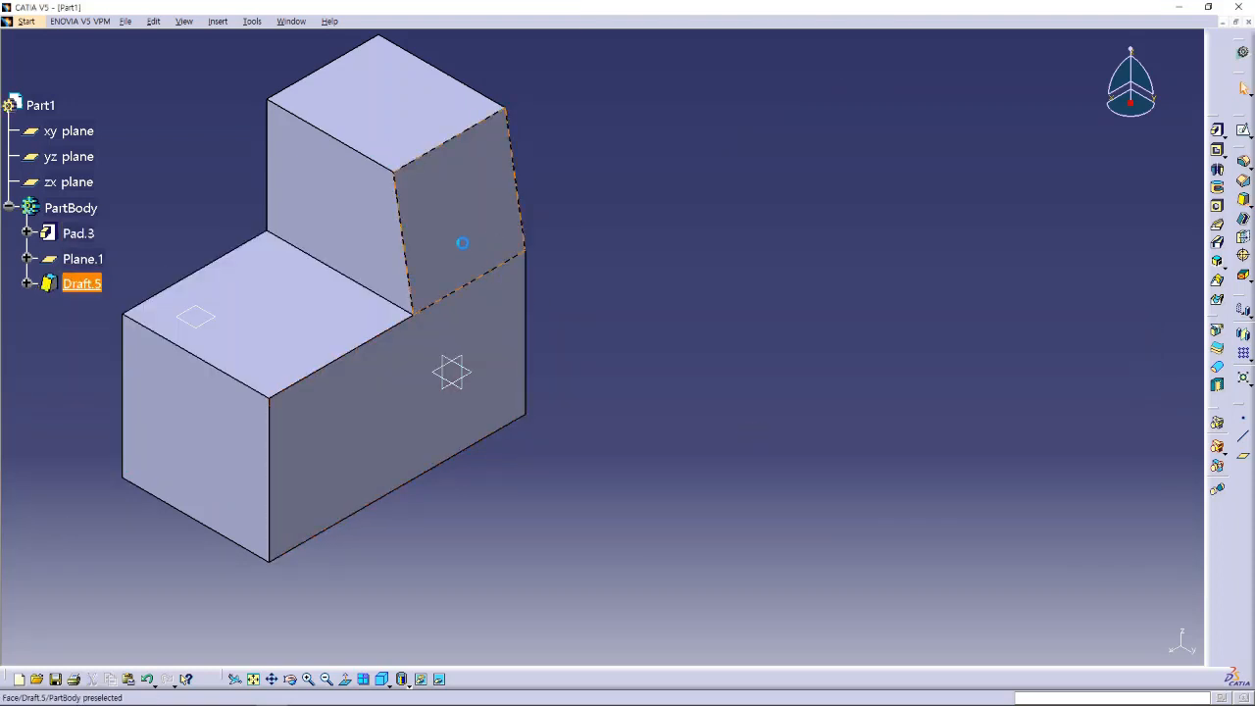
# - Edit the side face's draft to use the offset reference plane as its limiting element, then preview and apply it
pyautogui.doubleClick(482, 238)
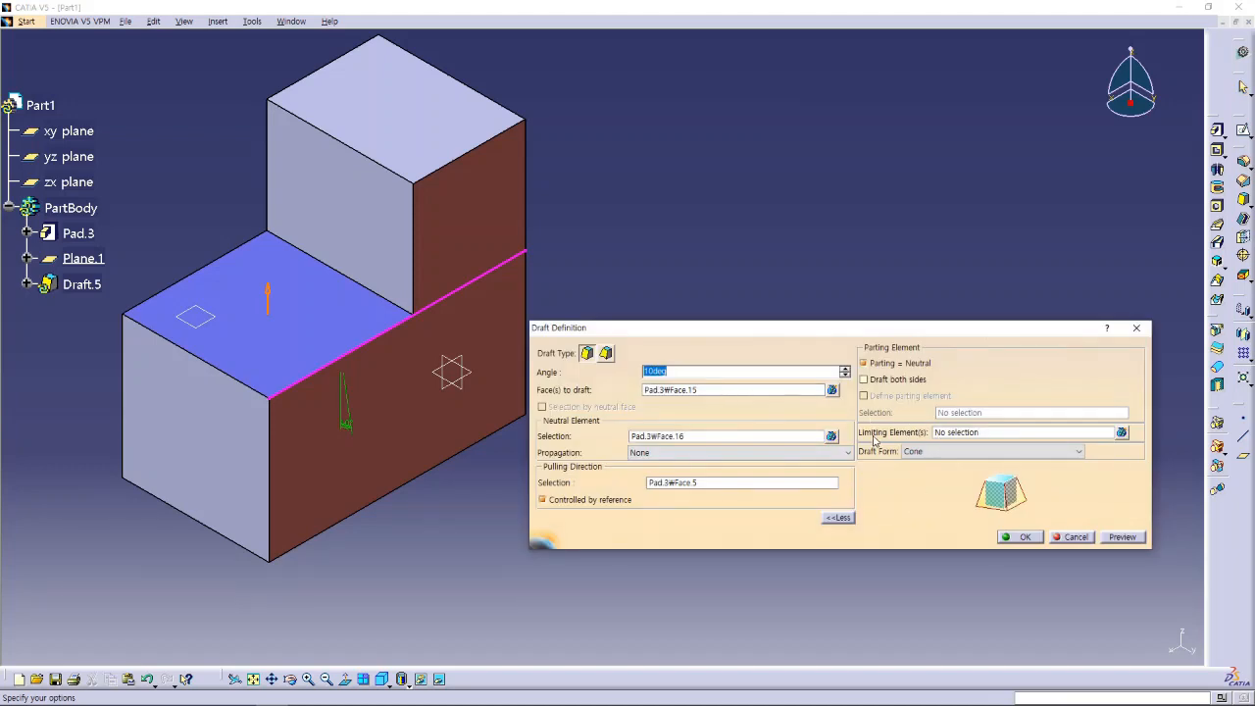
pyautogui.click(958, 437)
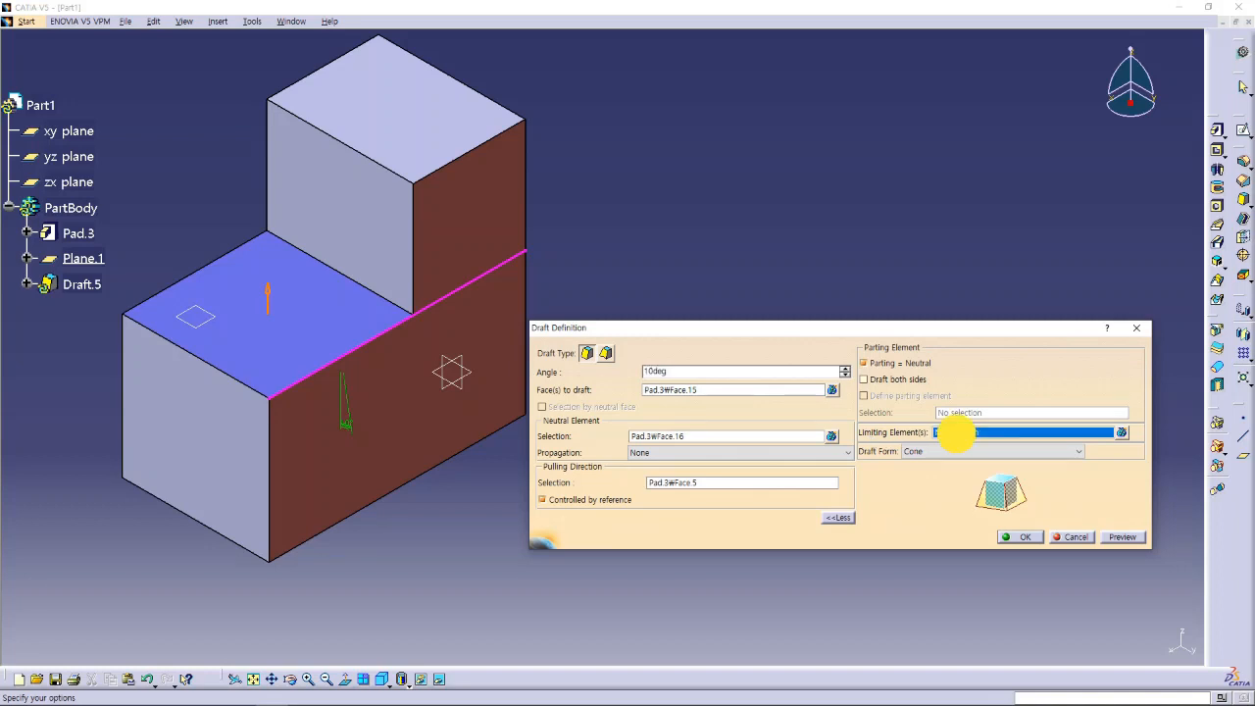
pyautogui.click(218, 326)
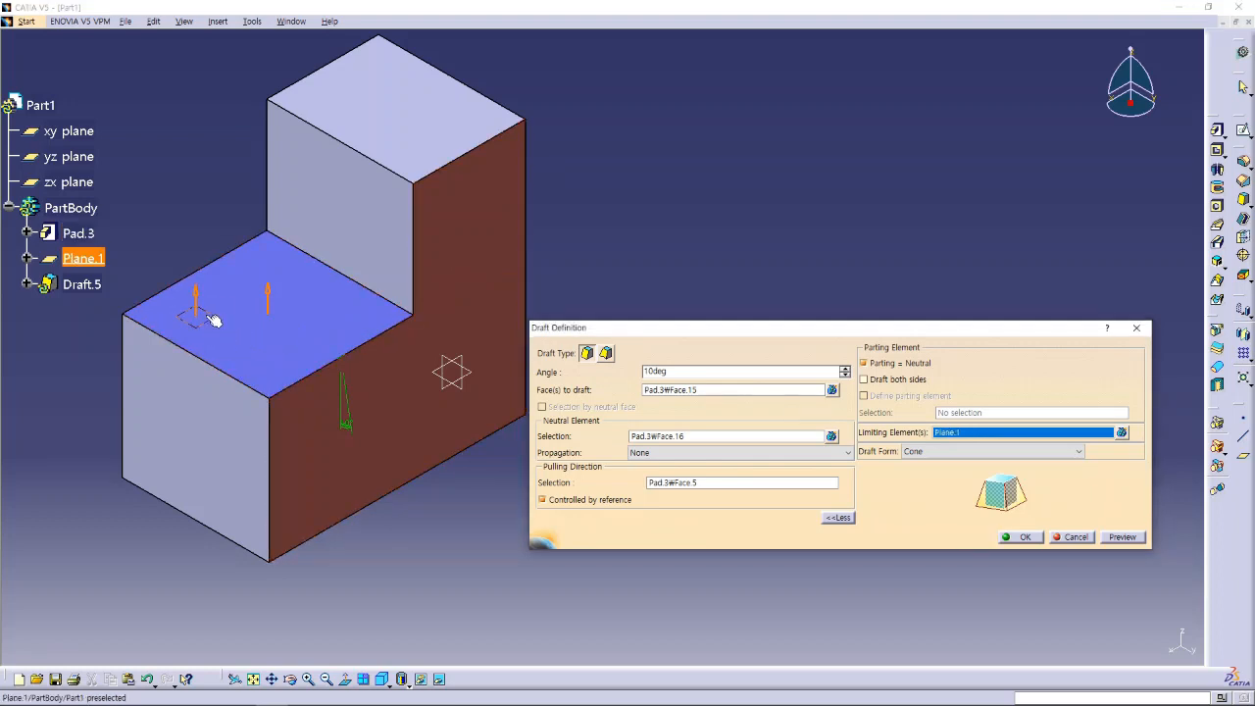
pyautogui.click(1124, 537)
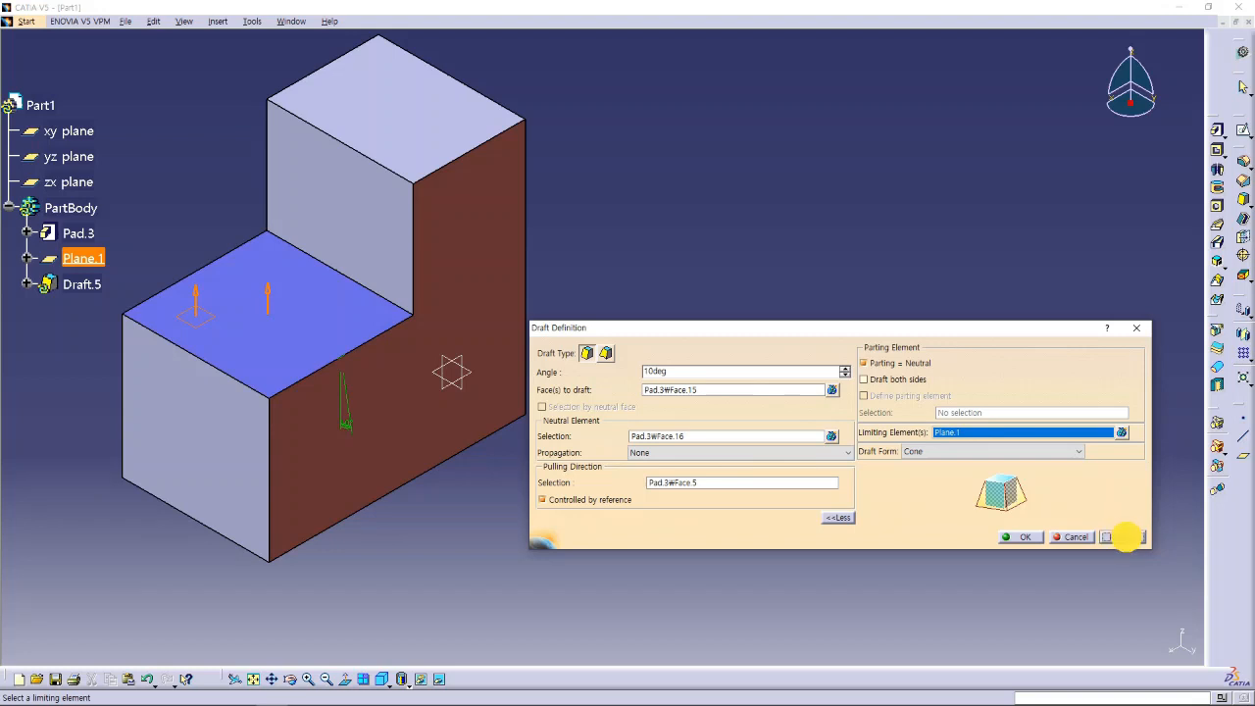
pyautogui.click(1024, 537)
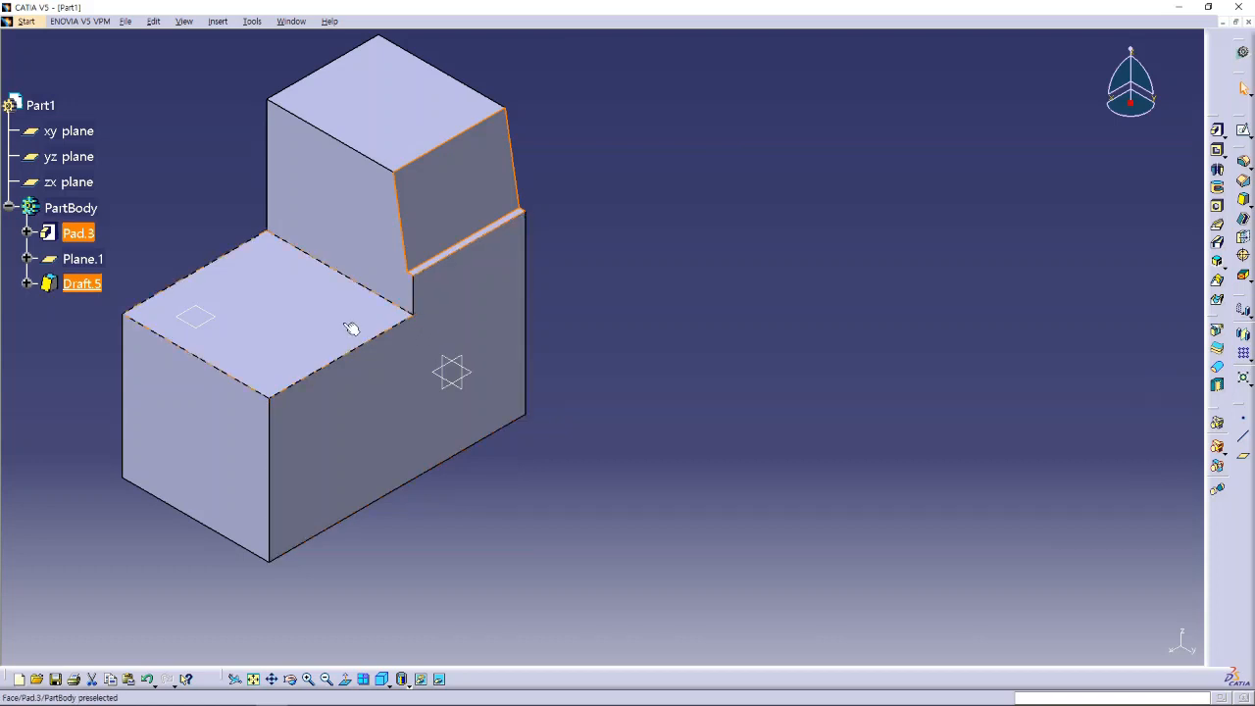
pyautogui.moveTo(631, 378); pyautogui.dragTo(732, 434, button='middle')
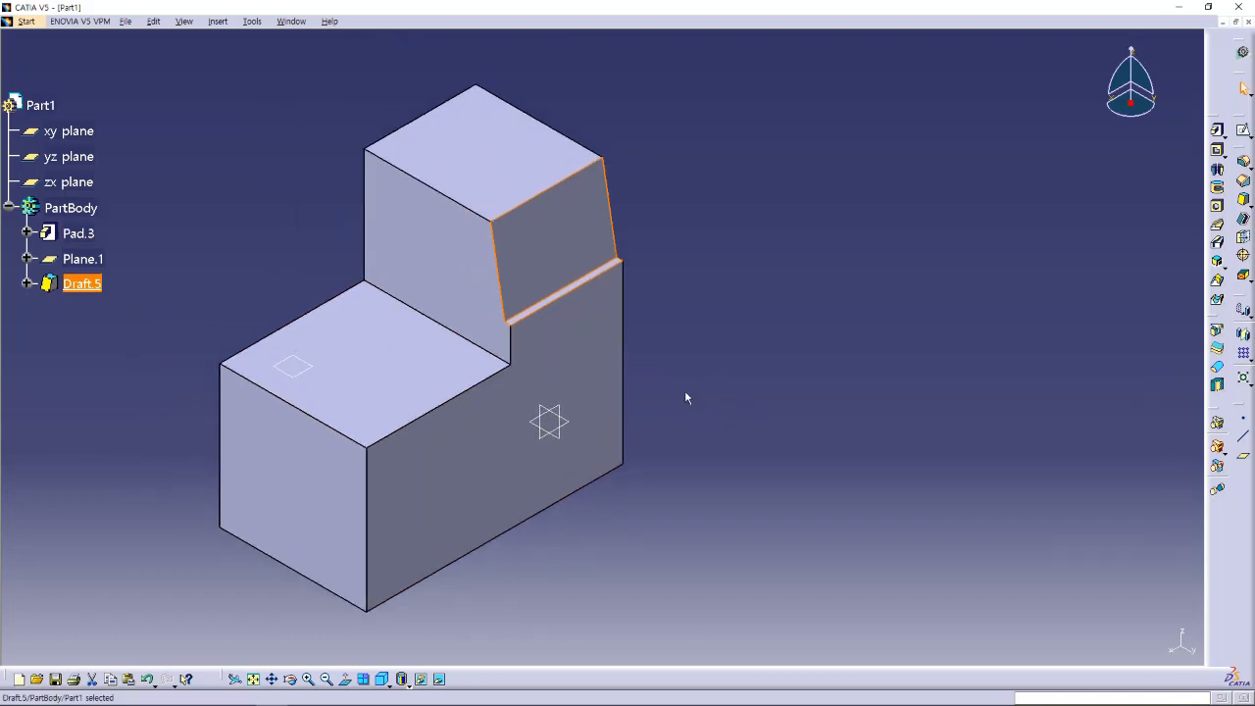
pyautogui.click(710, 377)
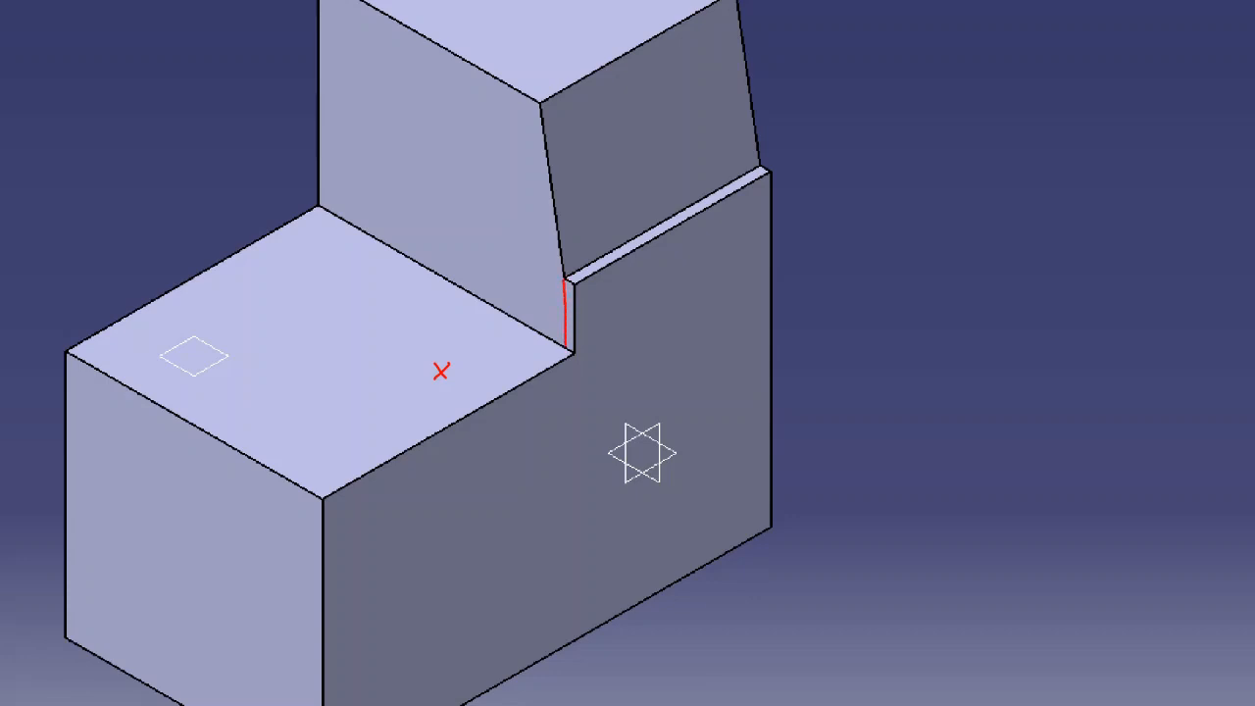
pyautogui.moveTo(568, 349); pyautogui.dragTo(767, 252)
pyautogui.moveTo(772, 179); pyautogui.dragTo(771, 257)
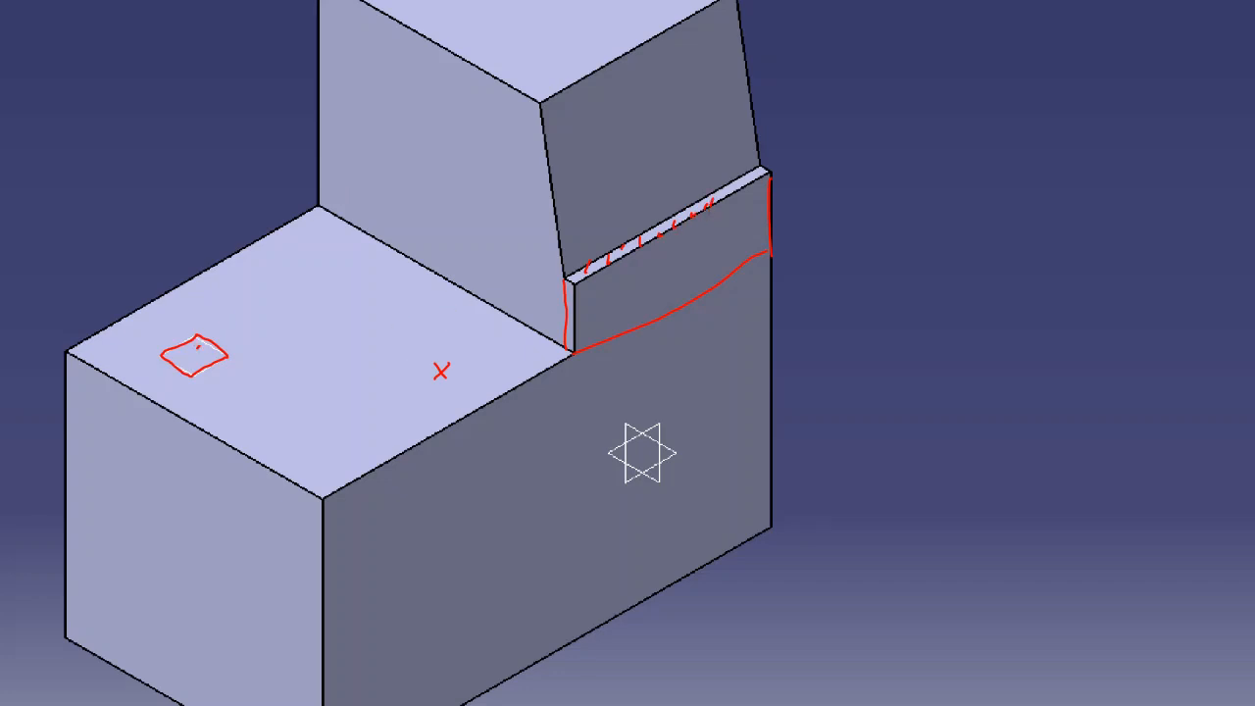
pyautogui.moveTo(198, 345); pyautogui.dragTo(198, 277)
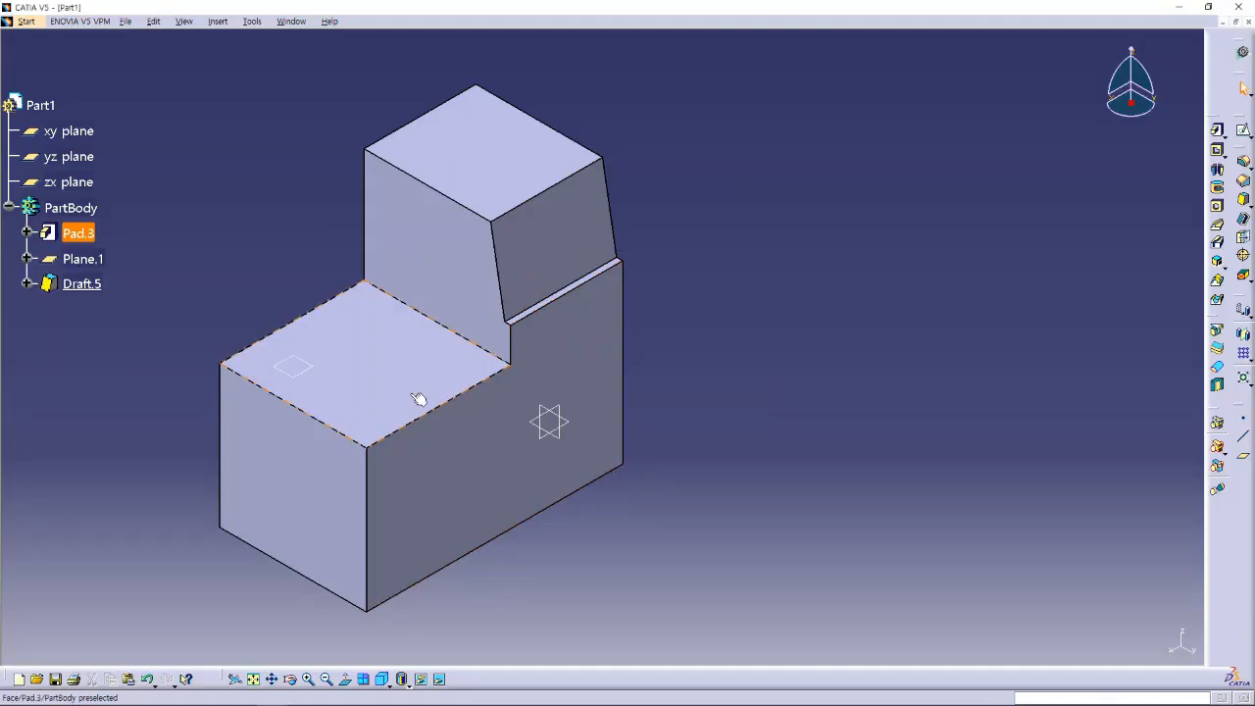
# - Reverse the draft's limiting direction to point downward from the offset reference plane, then preview, apply and inspect the drafted face
pyautogui.click(96, 285)
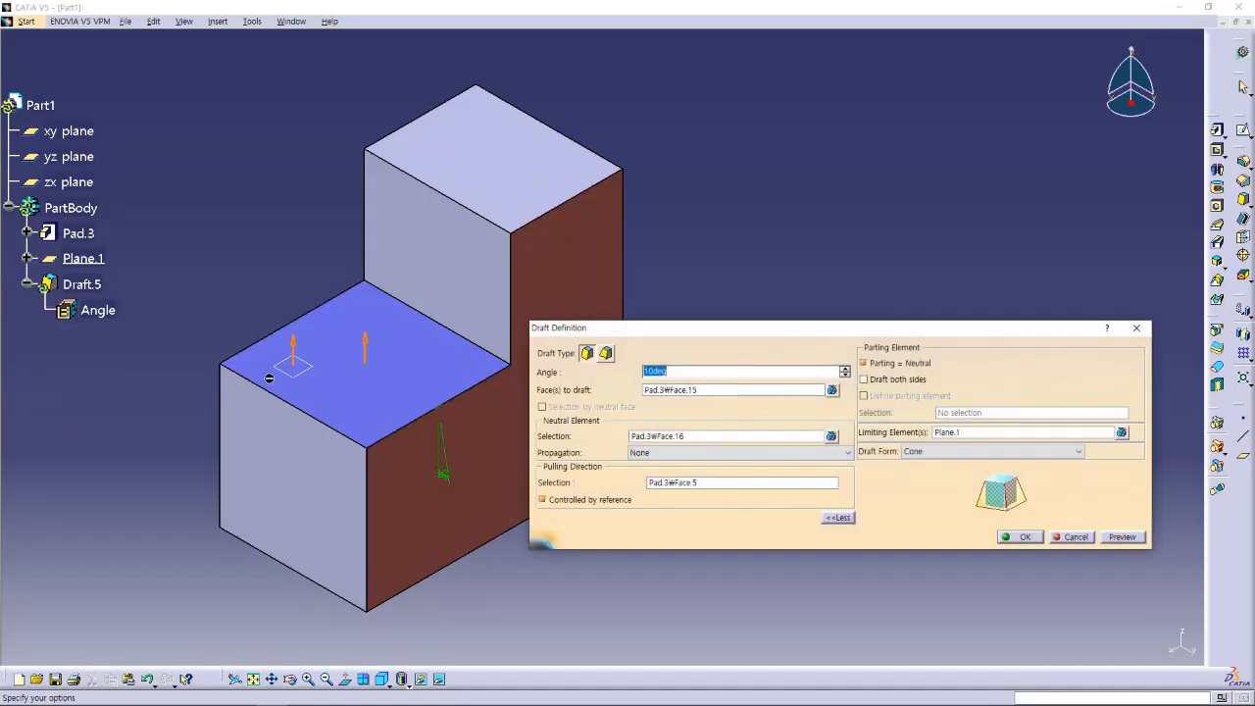
pyautogui.moveTo(625, 275); pyautogui.dragTo(598, 259, button='middle')
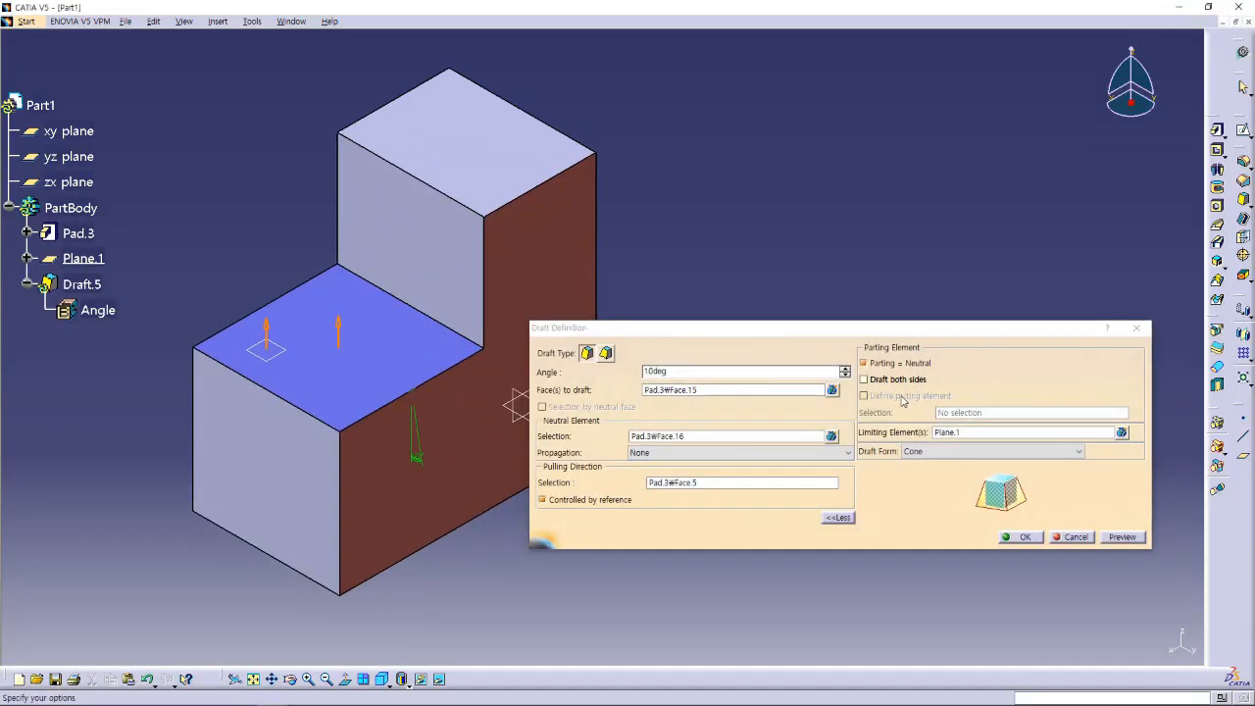
pyautogui.click(942, 438)
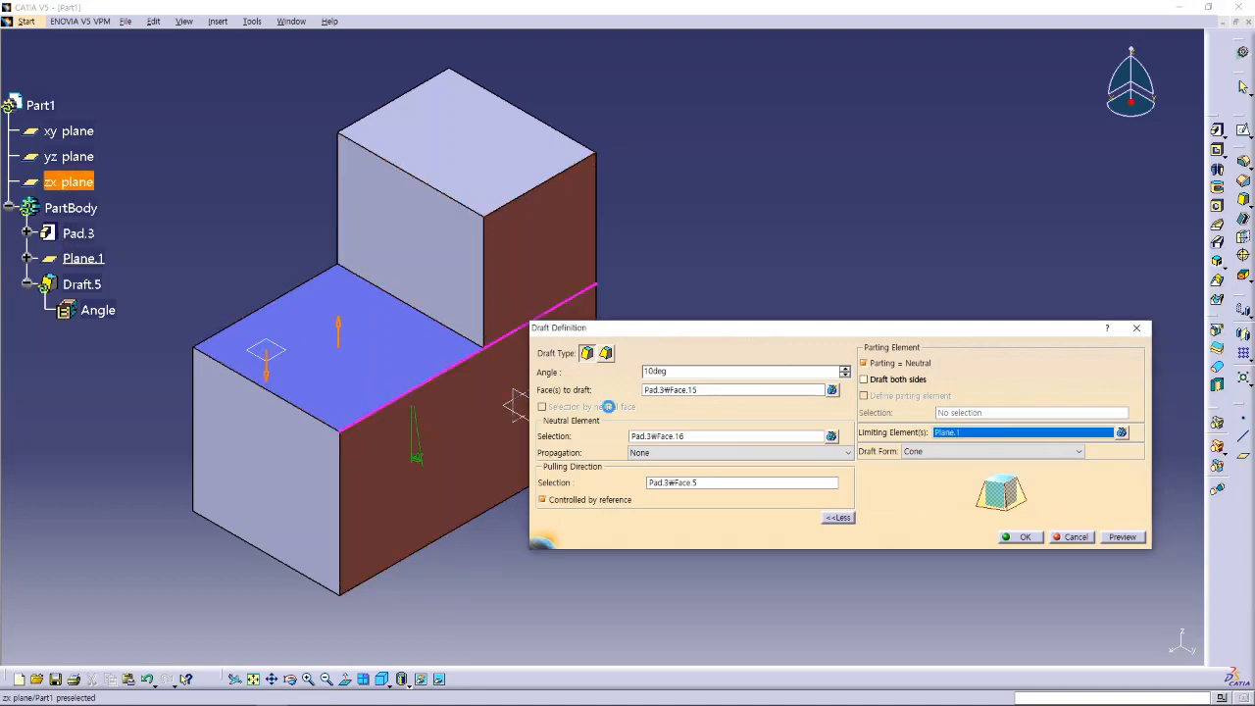
pyautogui.click(1121, 537)
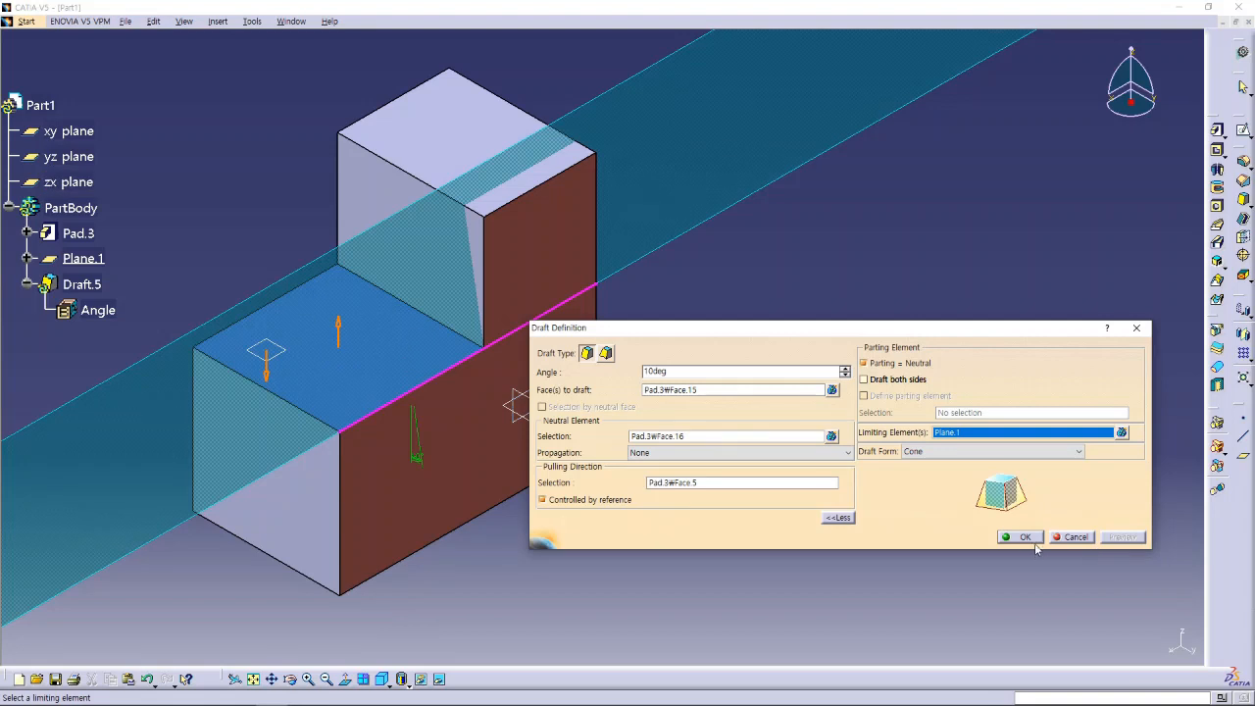
pyautogui.click(1024, 539)
pyautogui.click(621, 379)
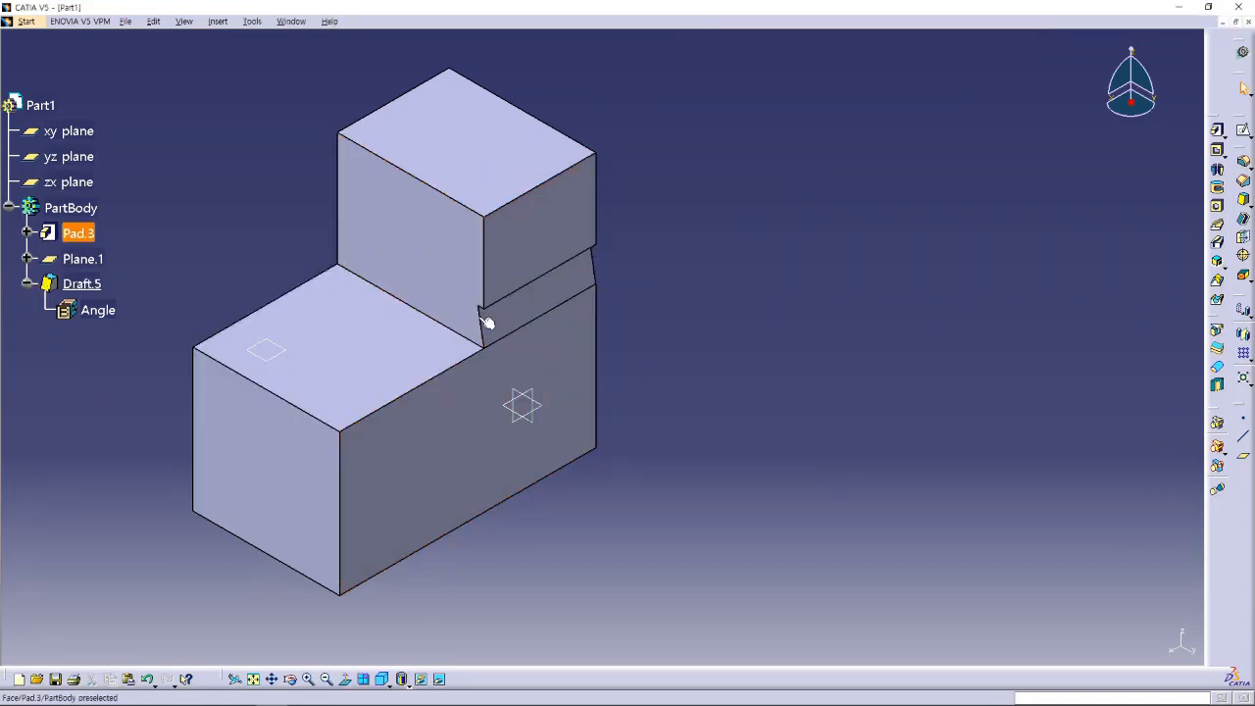
pyautogui.moveTo(574, 481); pyautogui.dragTo(557, 296, button='middle')
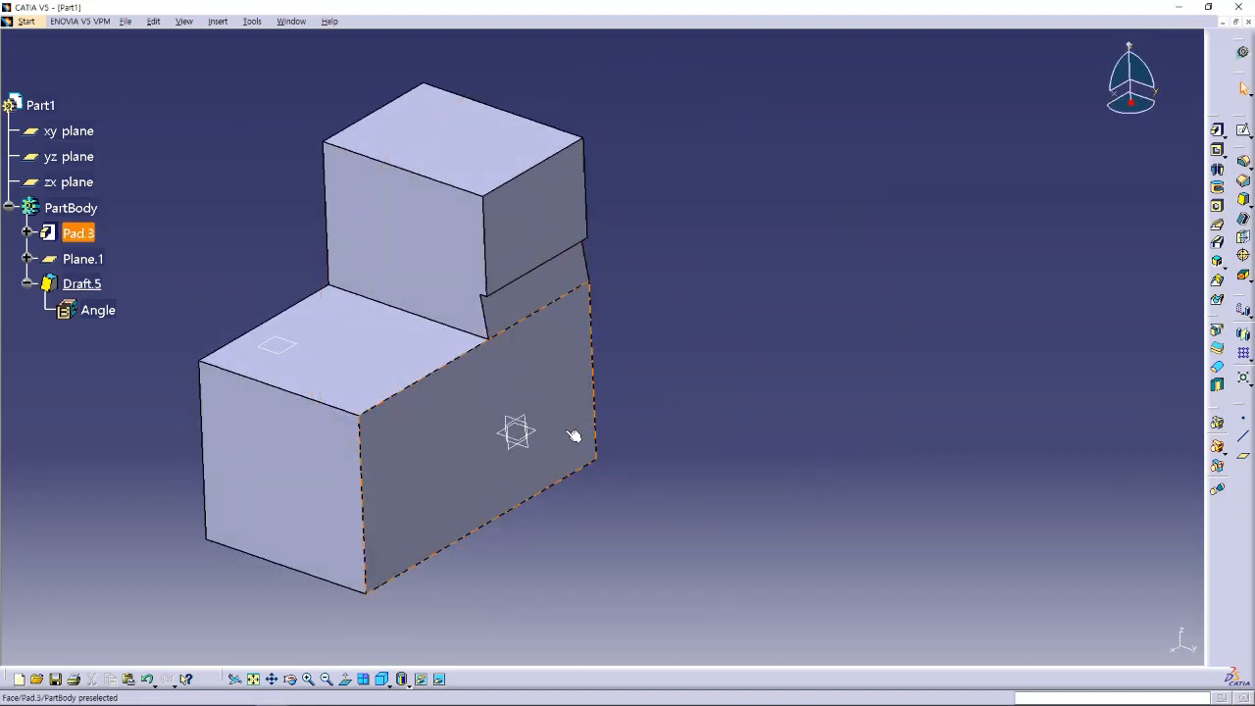